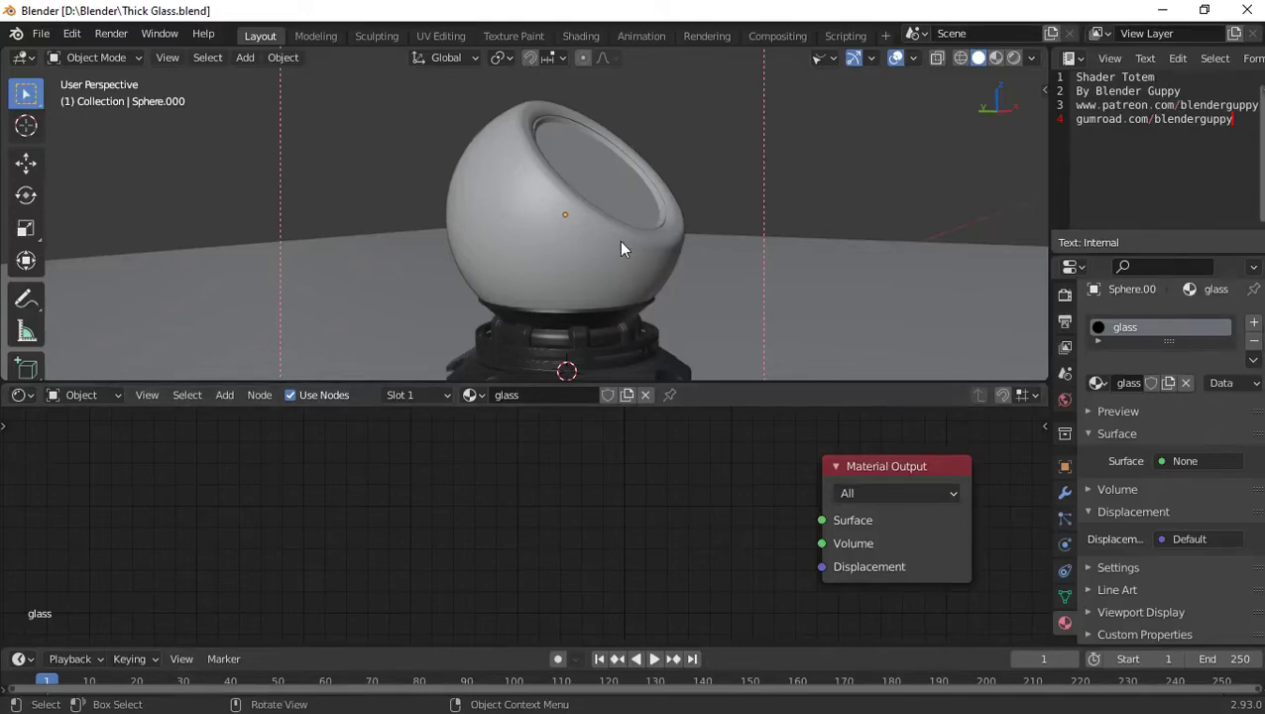
Step: Switch the viewport to Rendered shading, showing the empty-material sphere as solid black
key("z")
key("KP_8")
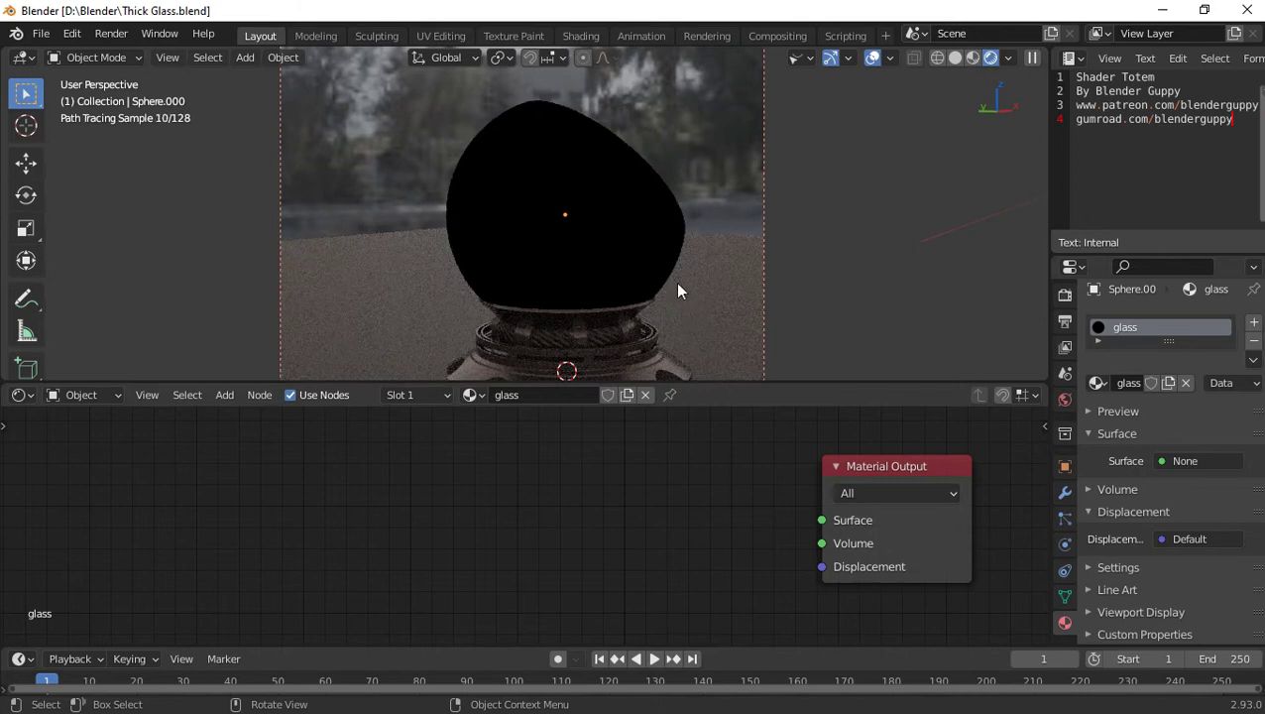
left_click(633, 208)
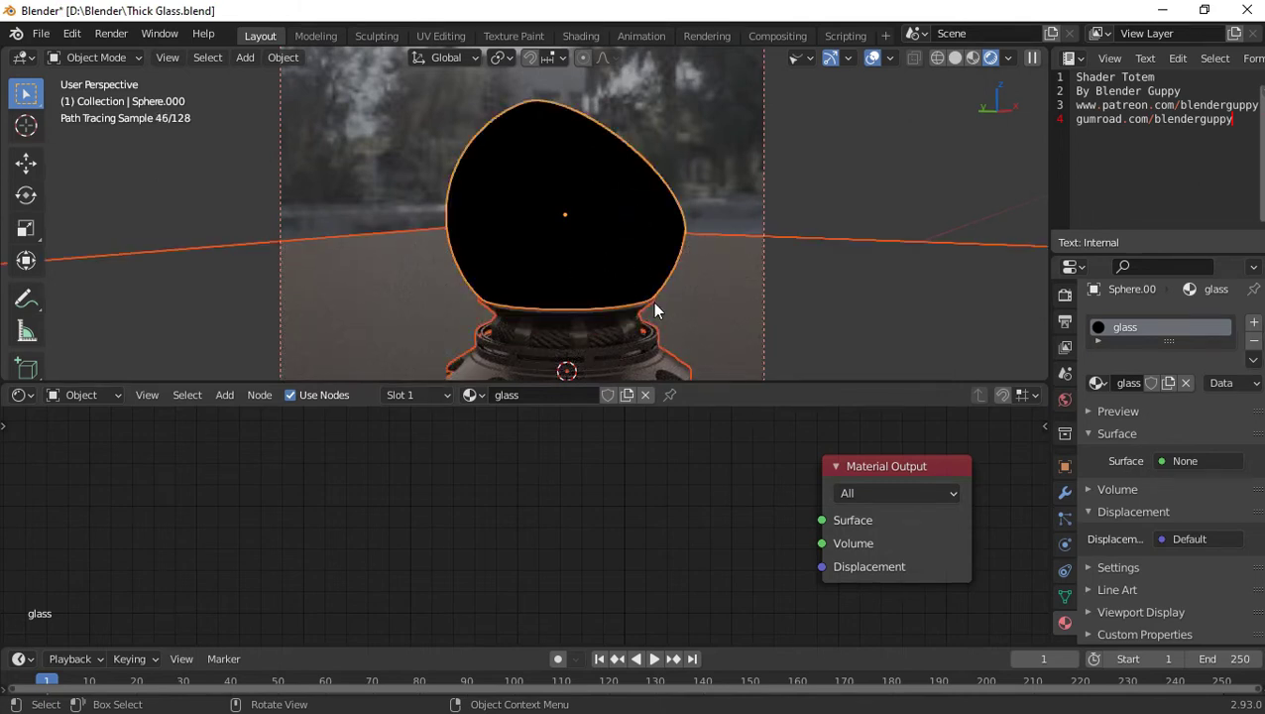
key("alt+a")
mouse_move(682, 340)
middle_mouse_down("shift")
mouse_move(601, 295)
mouse_move(644, 344)
middle_mouse_up("shift")
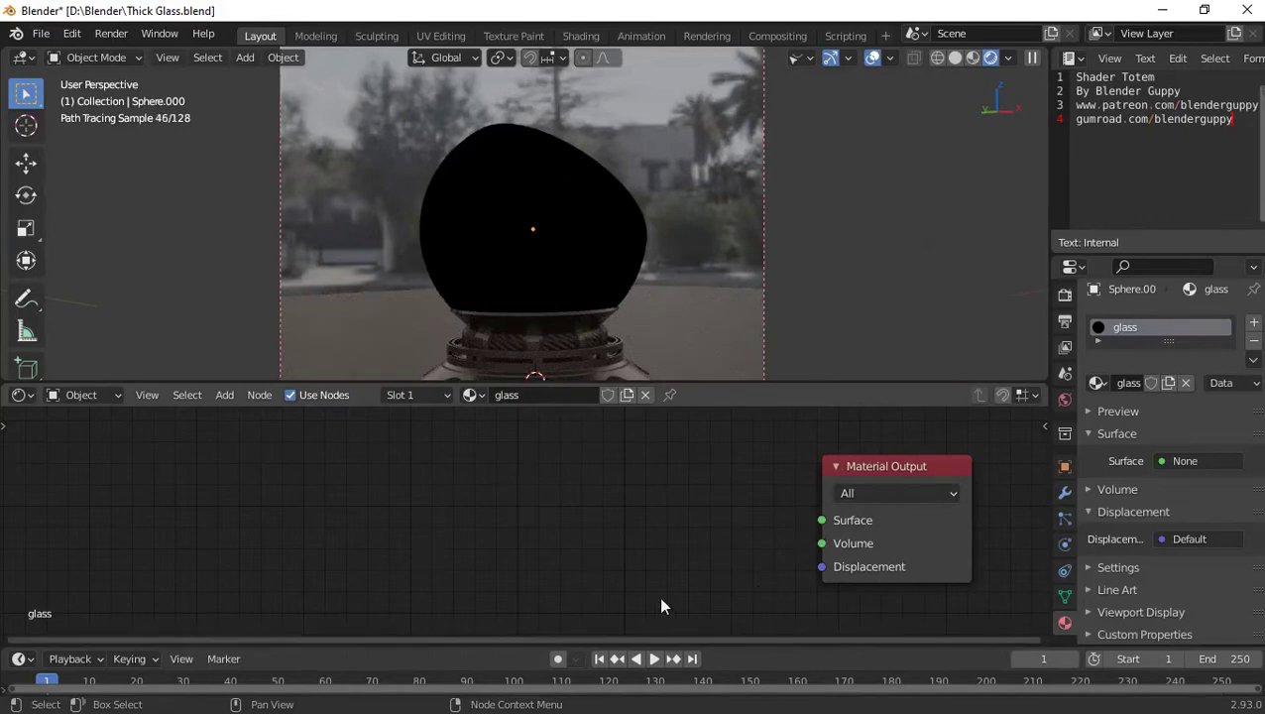
scroll(654, 583, "down", 2)
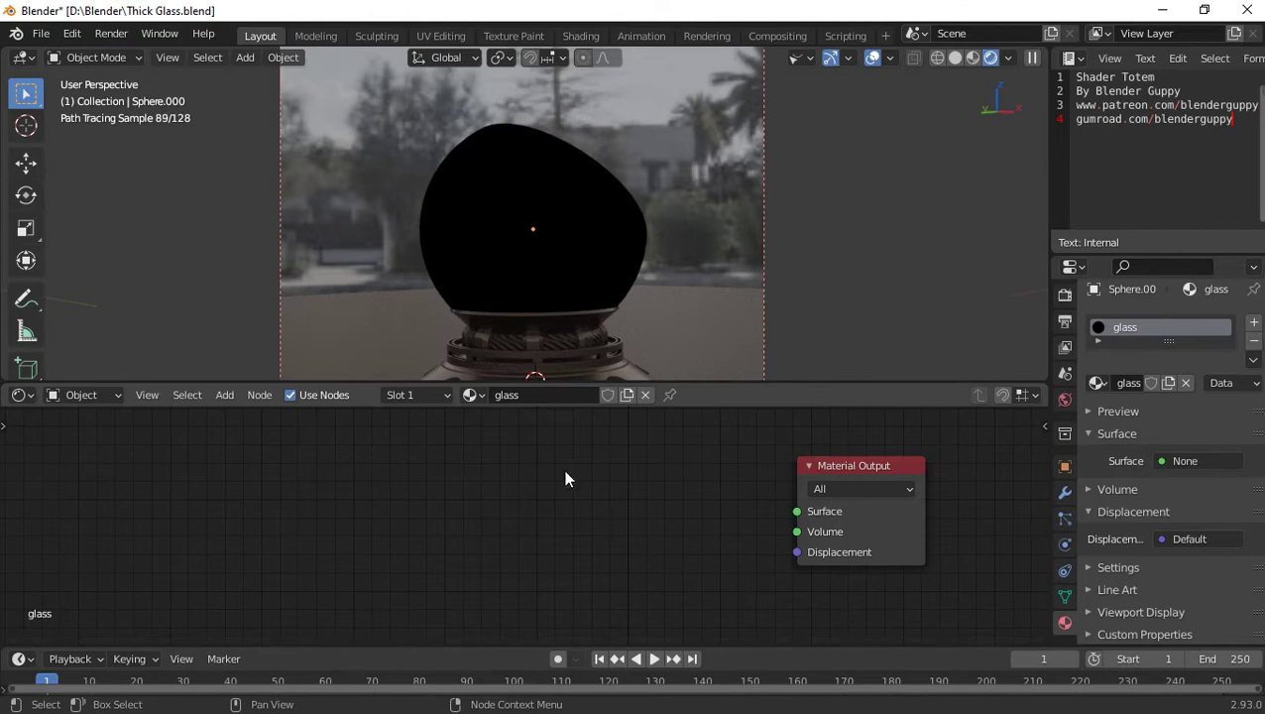
Step: Add a Glass BSDF node and wire it into the Material Output Surface socket
key("shift+a")
type("glass")
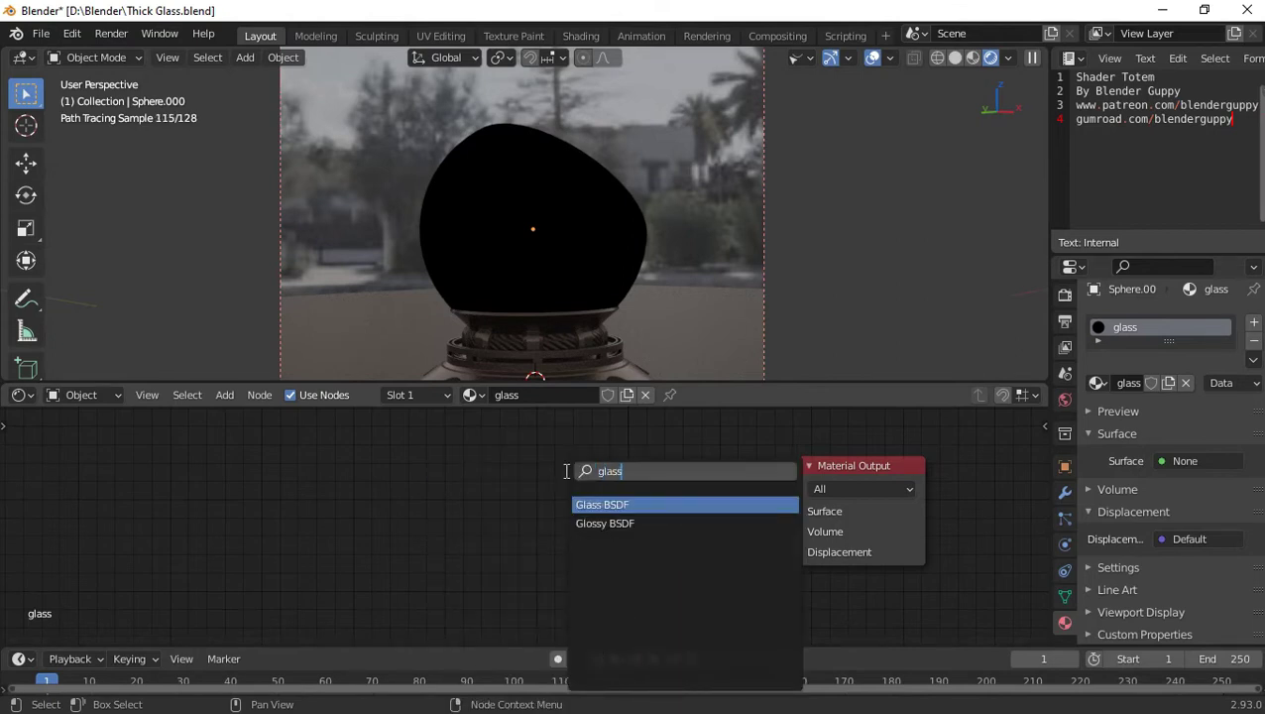
key("Return")
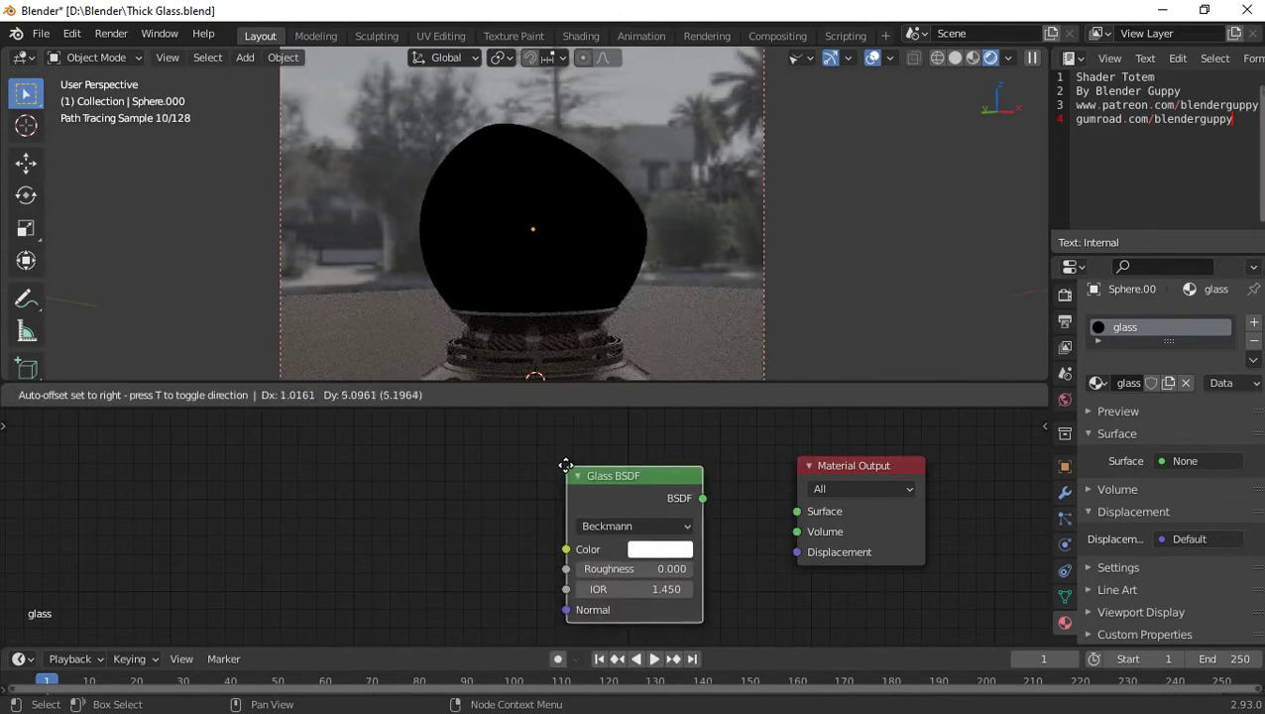
left_click(563, 452)
left_click_drag(700, 484, 821, 514)
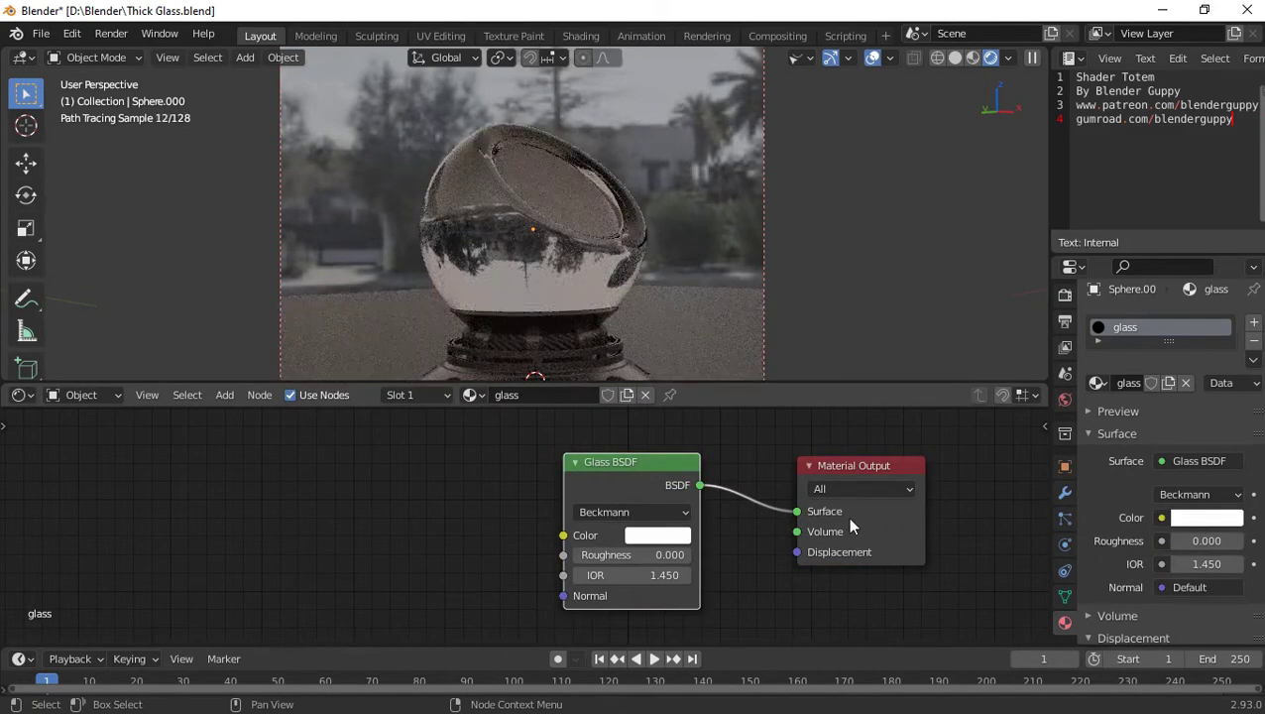
left_click(113, 34)
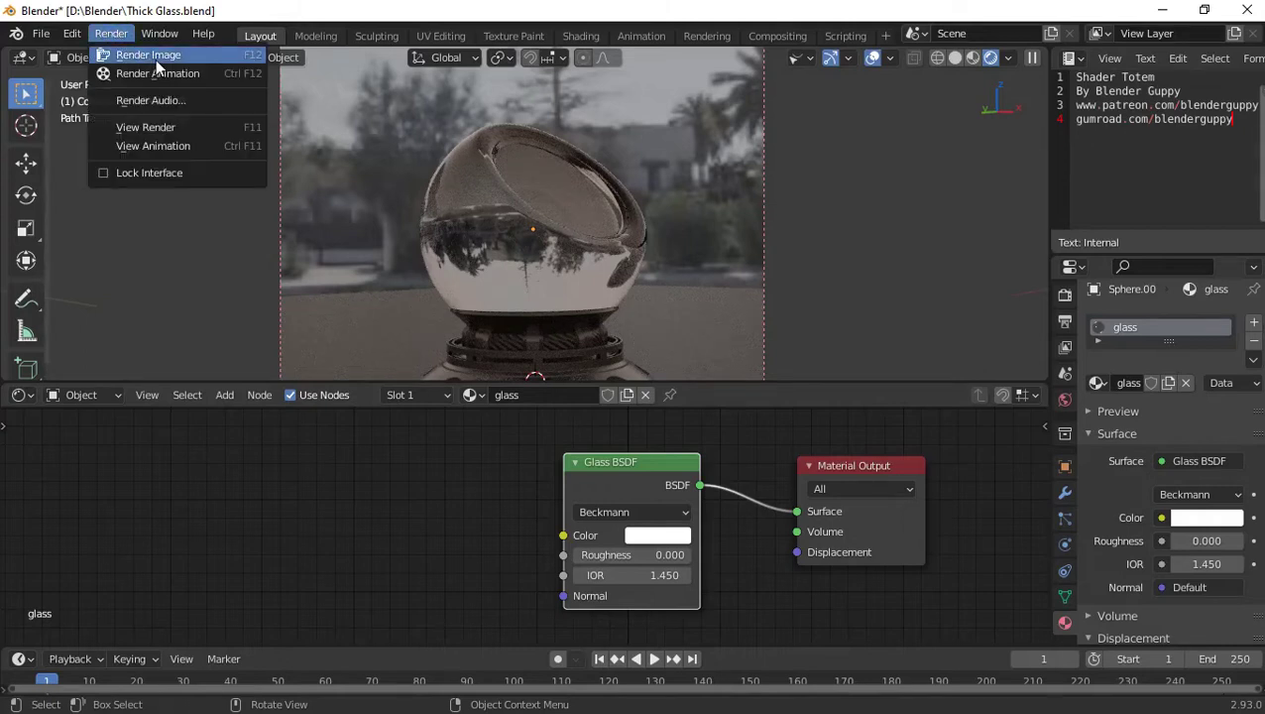
Step: Render the clear-glass sphere, inspect the result, and switch the viewer to empty Slot 4
left_click(155, 59)
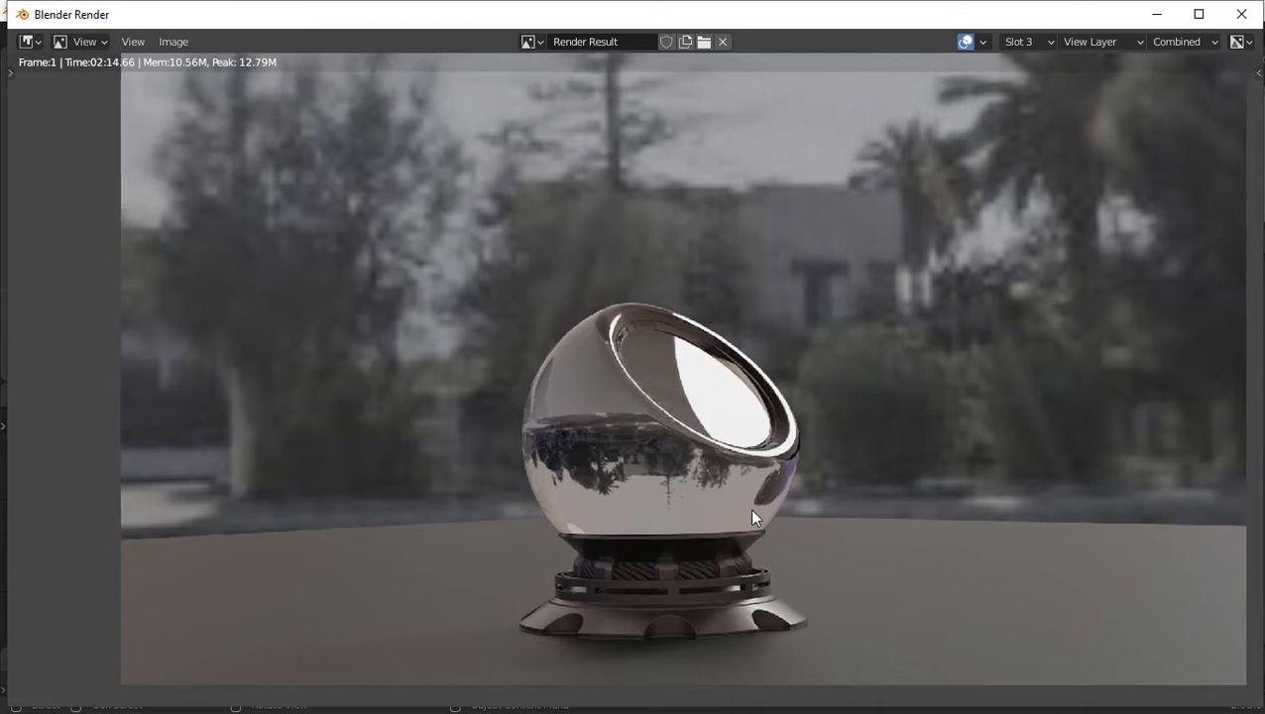
scroll(734, 498, "up", 2)
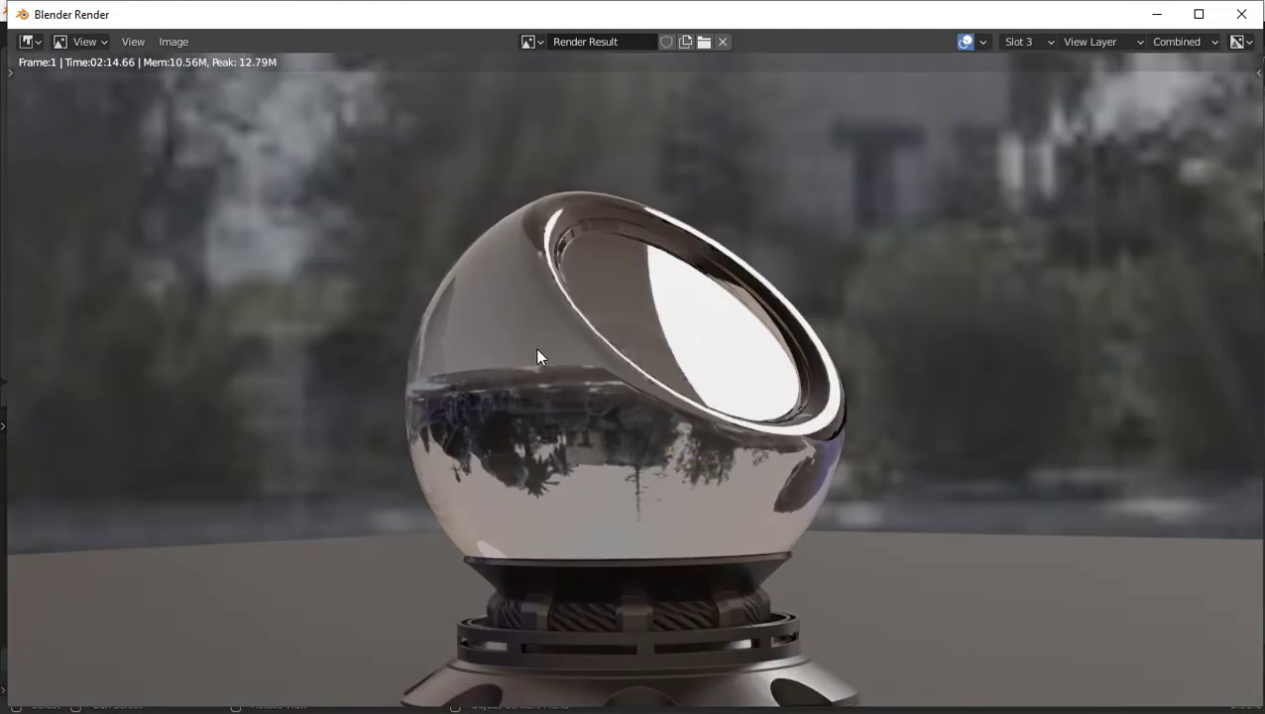
scroll(426, 382, "down", 2)
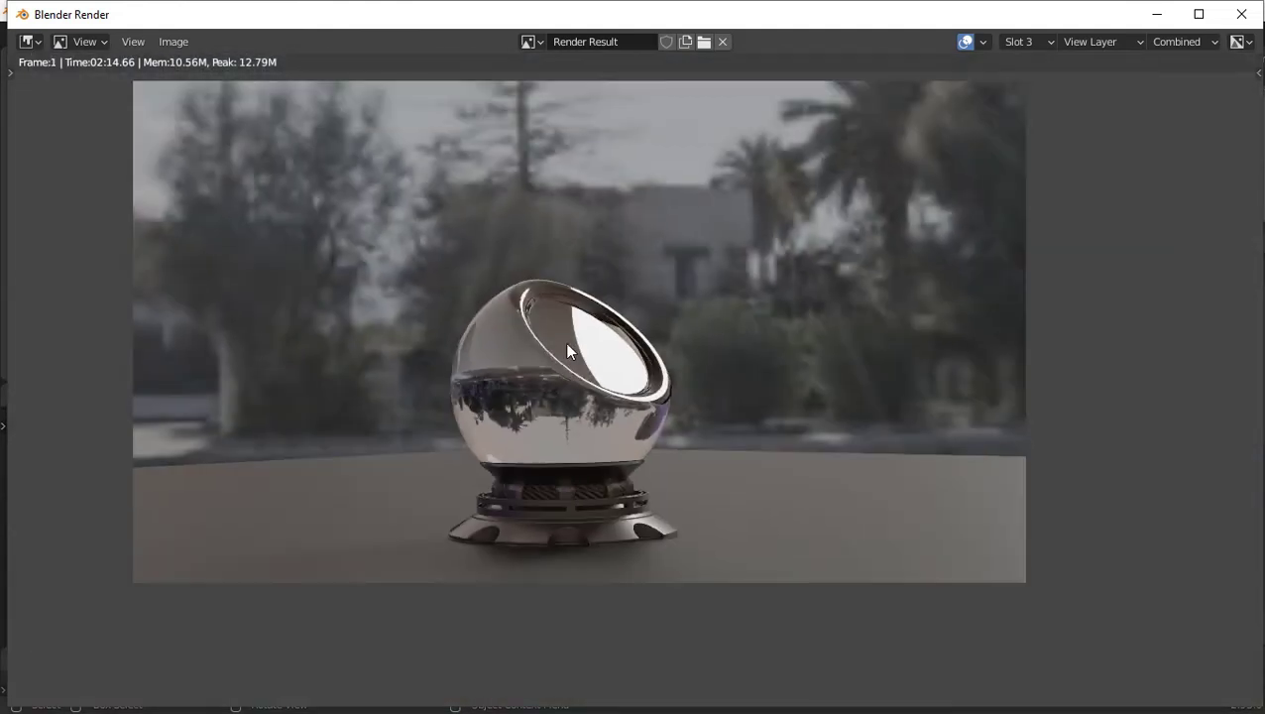
scroll(605, 382, "down", 1)
left_click(1026, 41)
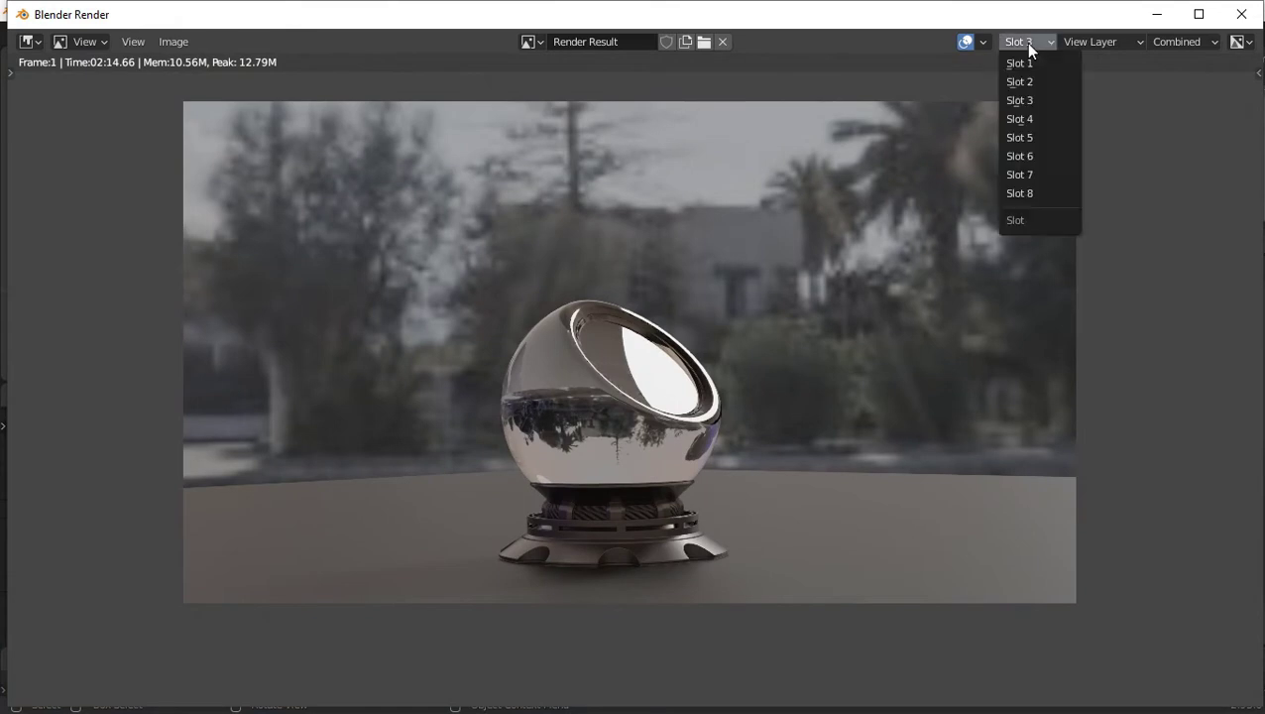
left_click(1034, 118)
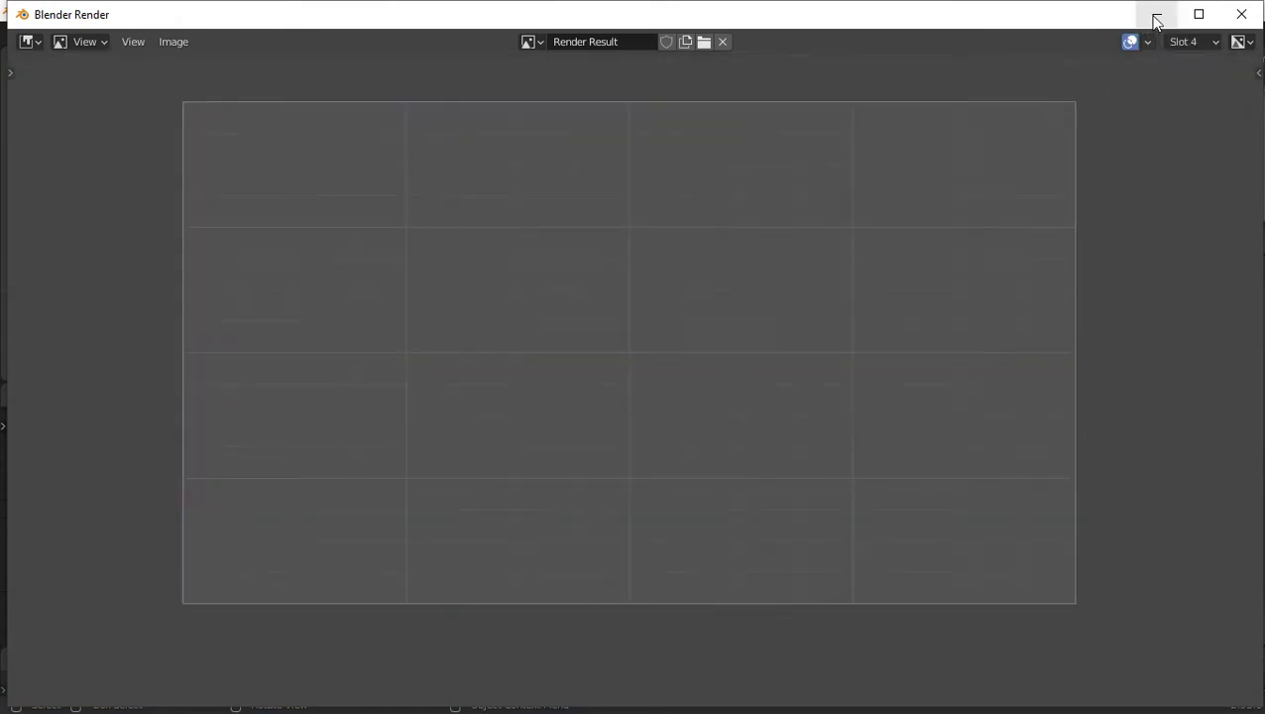
left_click(1154, 15)
Step: Frame the node view and move the Glass BSDF node higher up
middle_click_drag(600, 484, 550, 374)
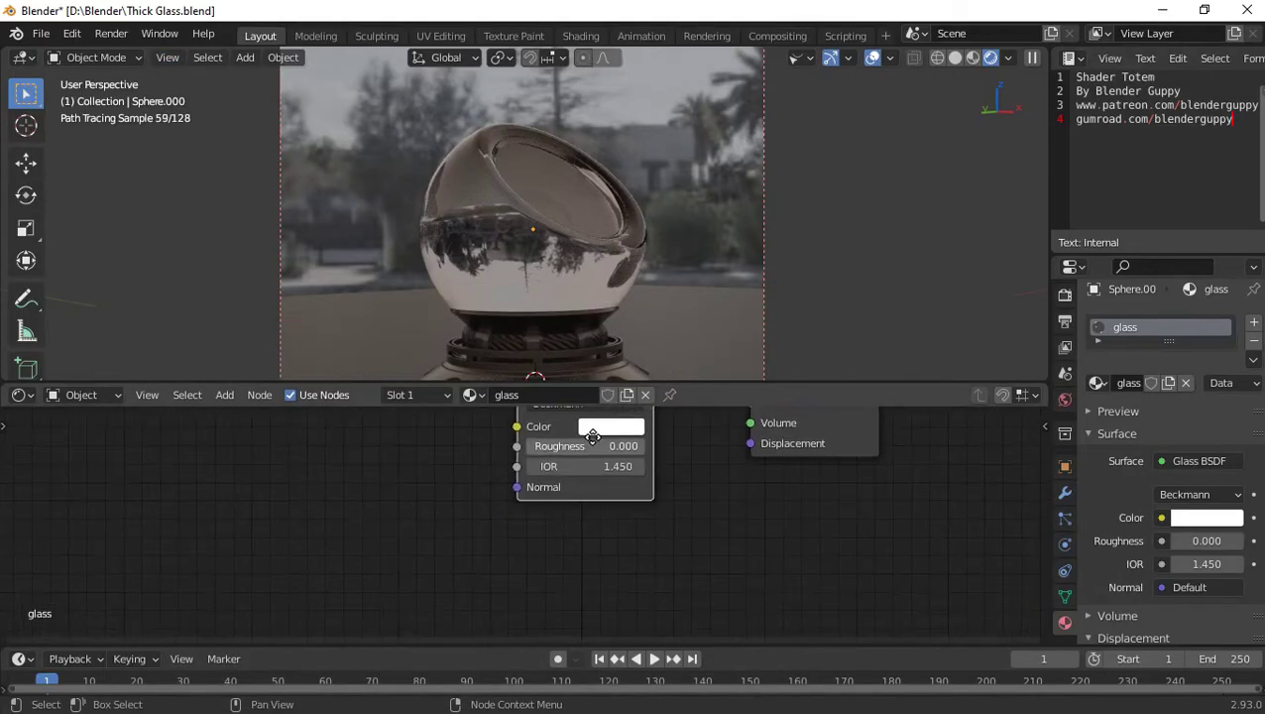
scroll(645, 506, "down", 1)
middle_click_drag(678, 584, 709, 687)
key("g")
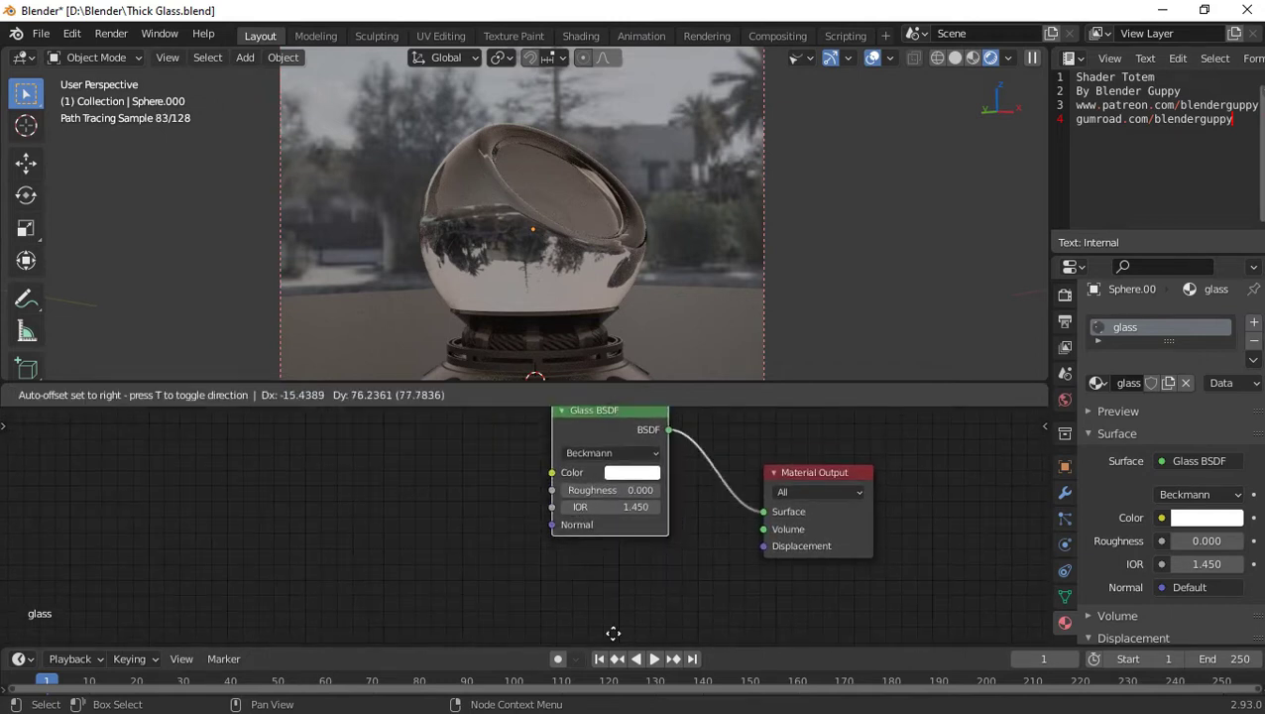
left_click(587, 585)
Step: Add a Transparent BSDF node below the Glass BSDF
key("shift+a")
type("s")
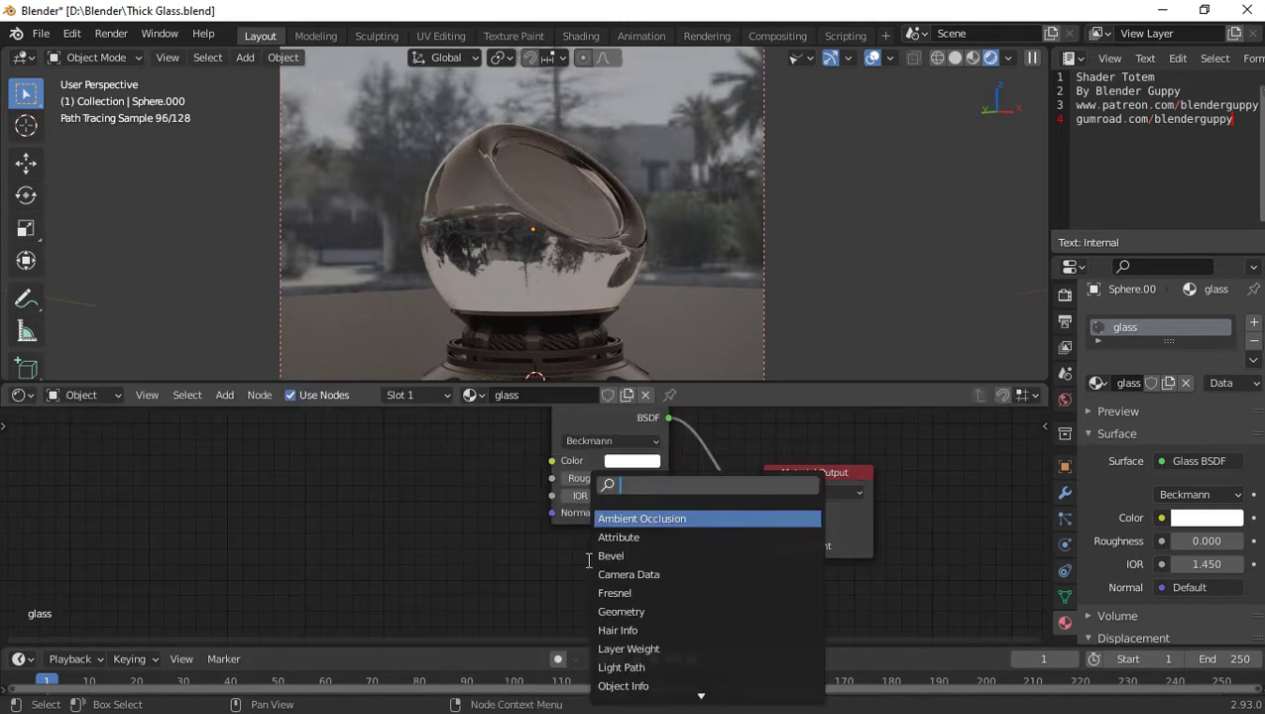
type("tra")
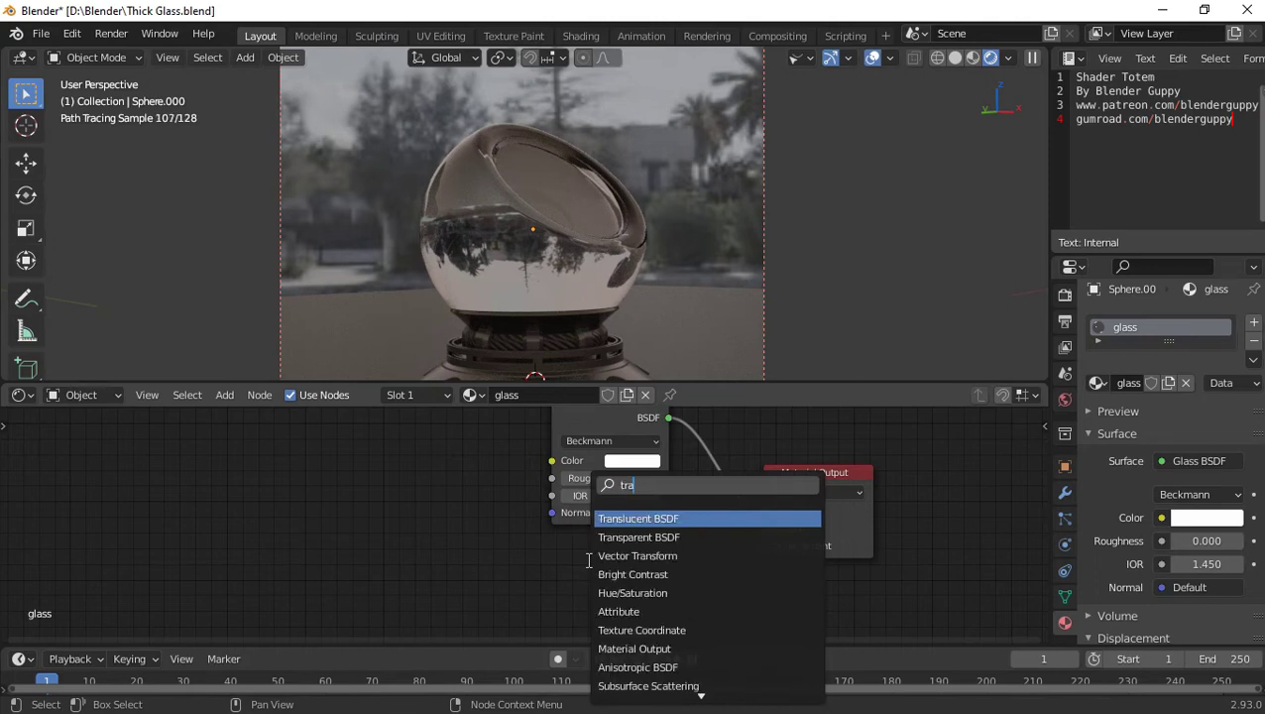
key("Down")
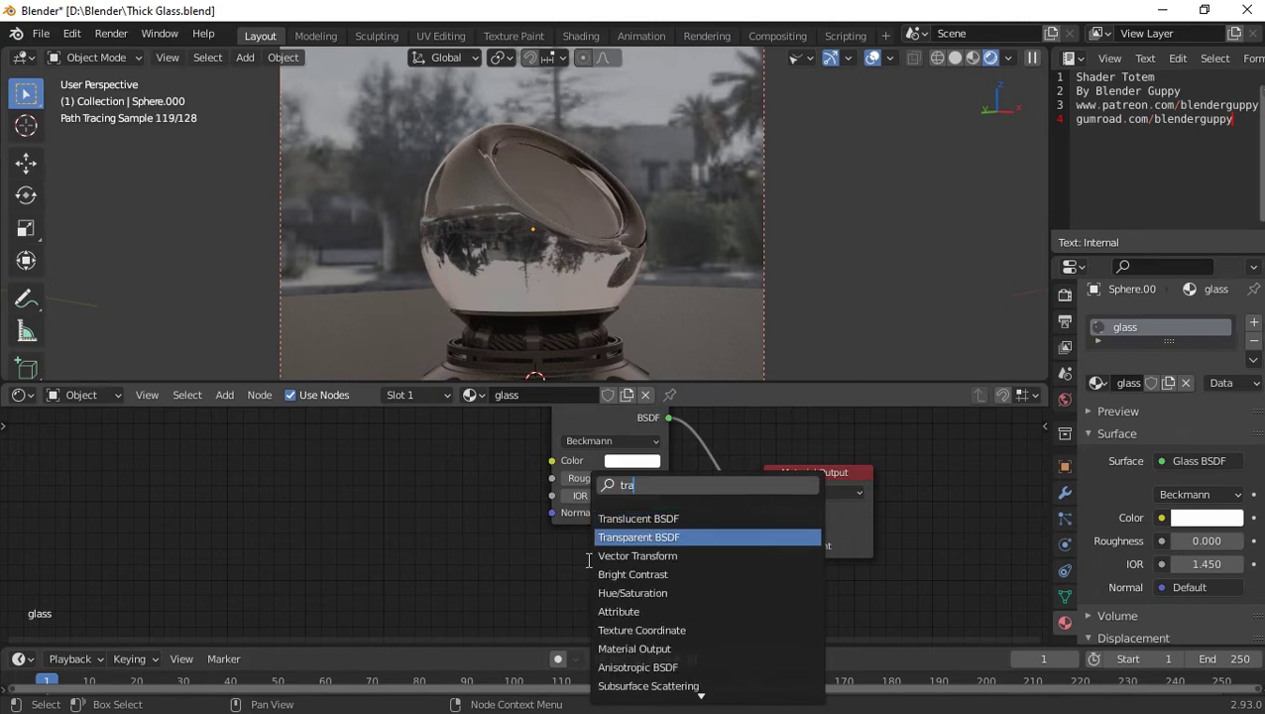
key("Return")
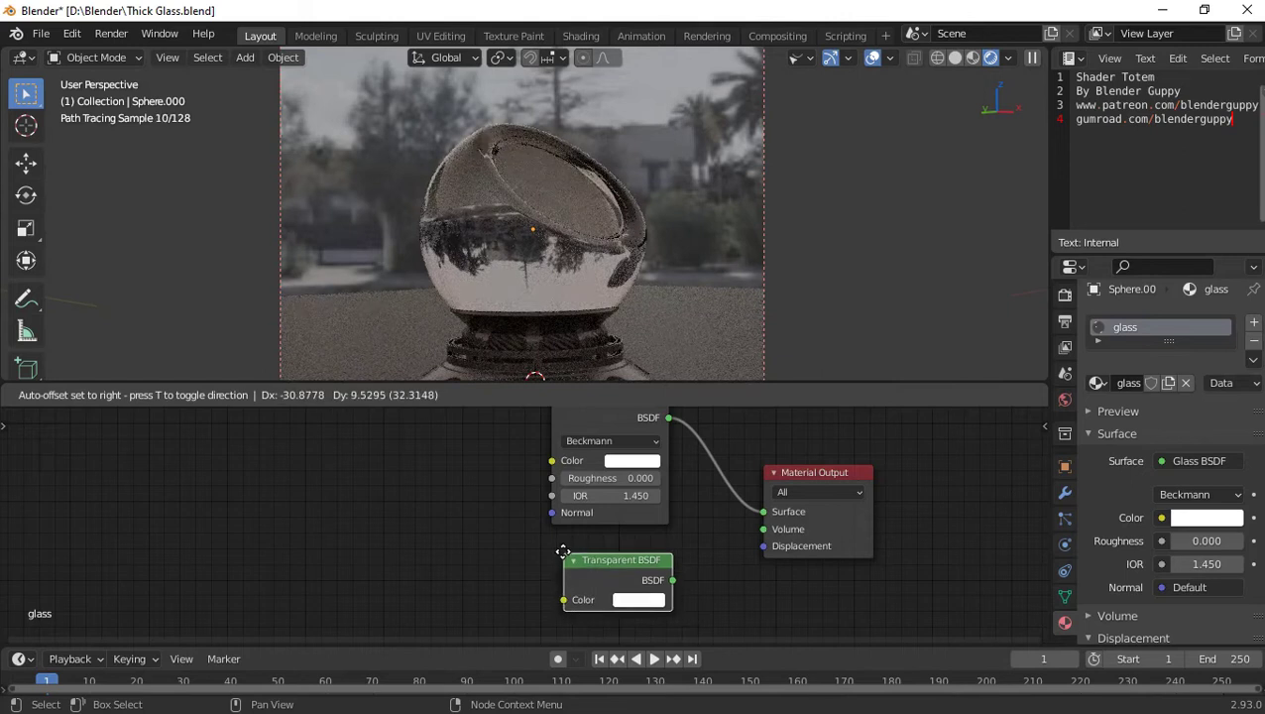
left_click(545, 549)
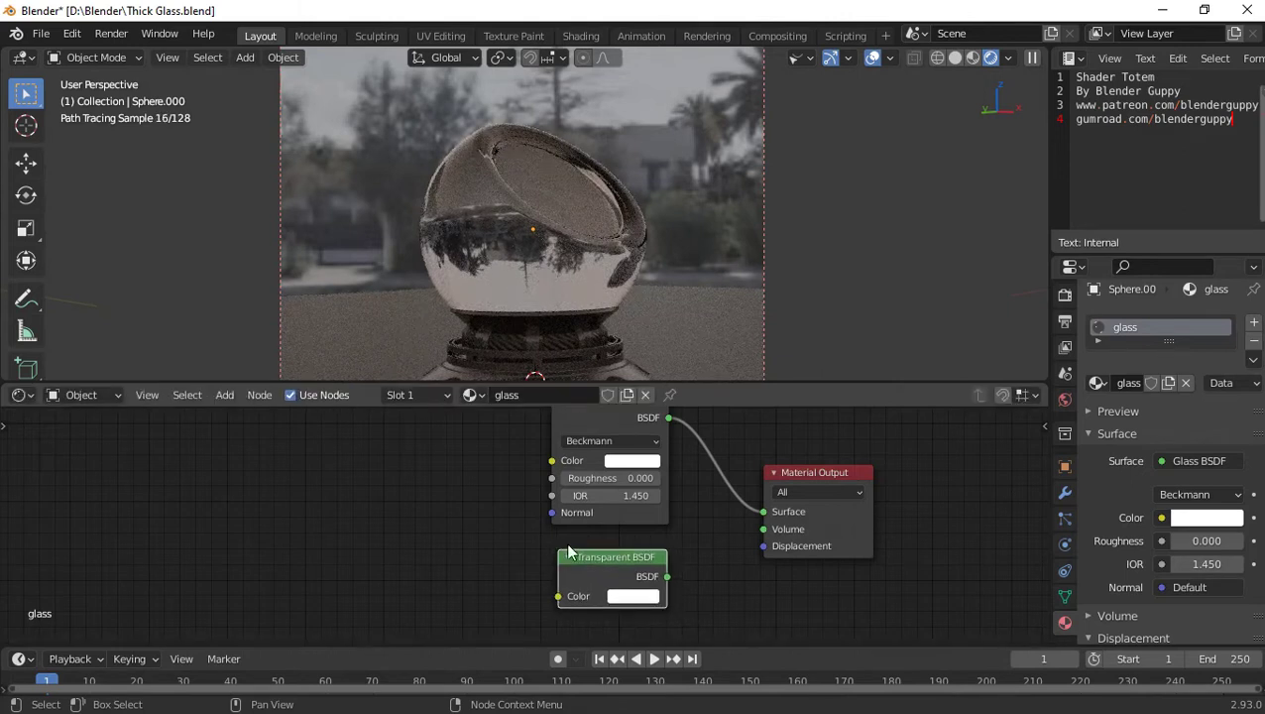
Step: Join Glass and Transparent BSDF through a 0.5 Mix Shader feeding Material Output
left_click(660, 447, "shift")
key("ctrl+0")
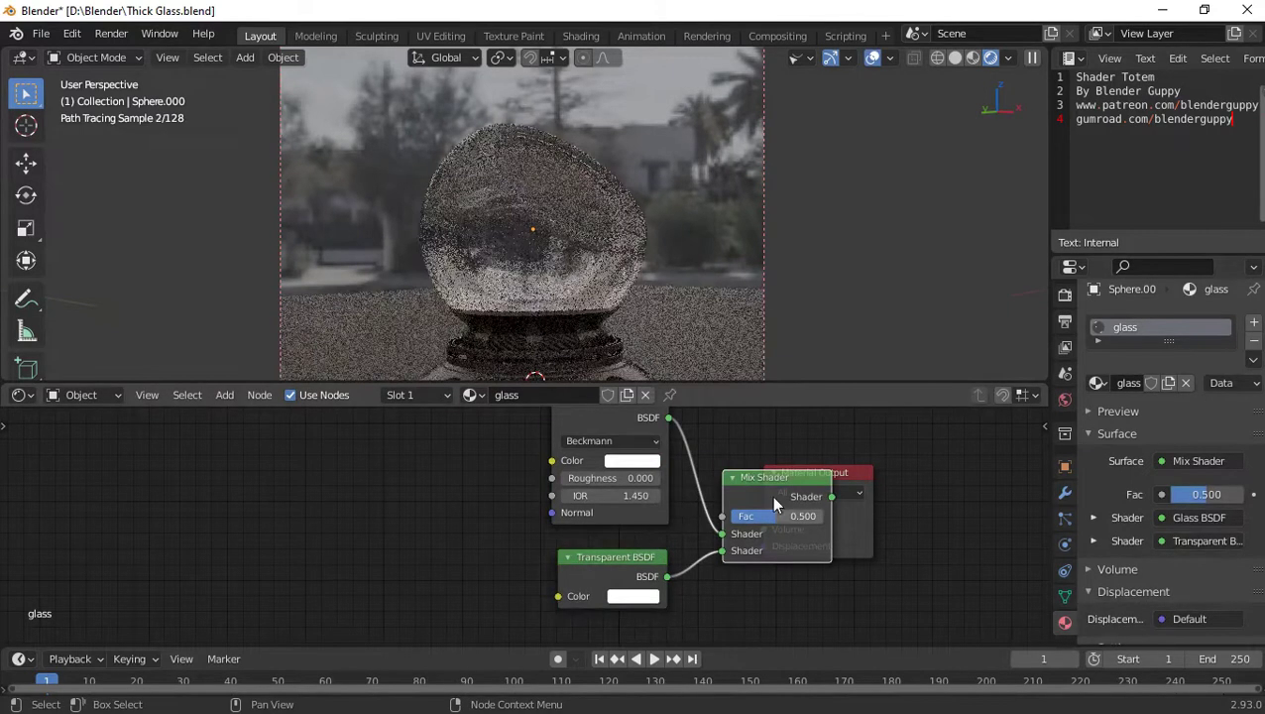
left_click_drag(870, 467, 960, 533)
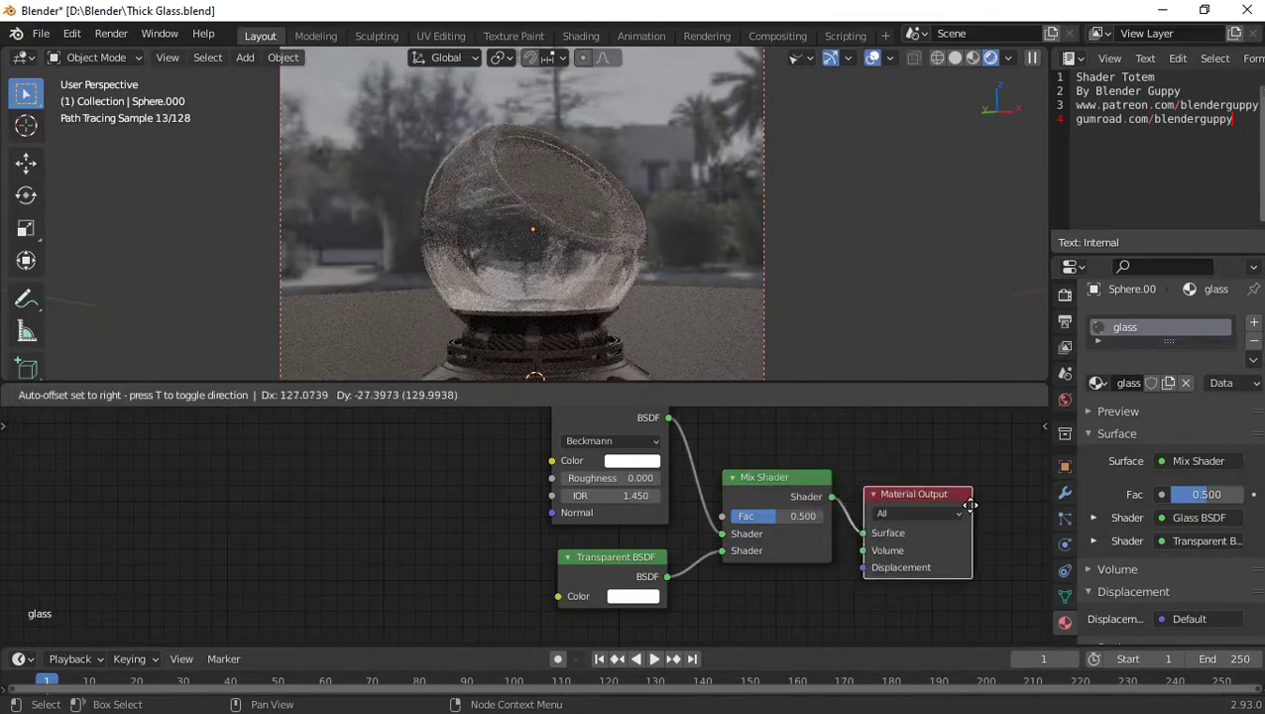
left_click_drag(960, 533, 948, 543)
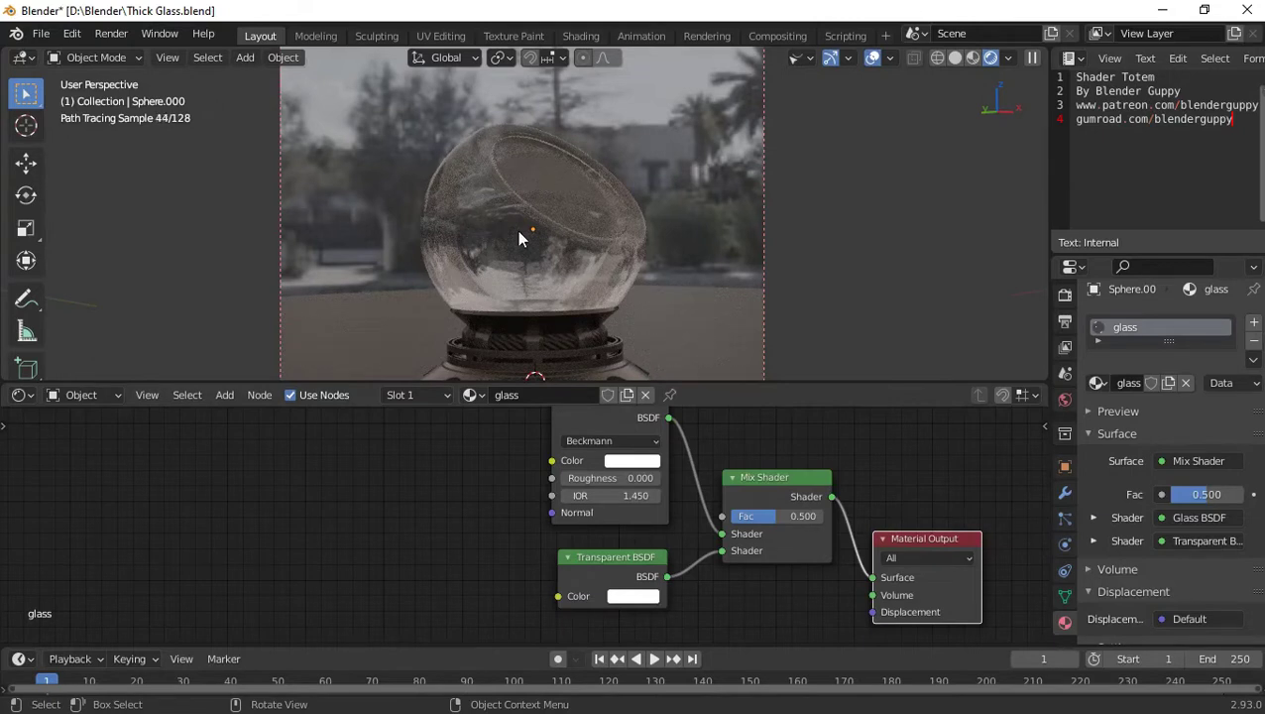
Step: Render the Glass/Transparent mix sphere into slot 4 and zoom around the globe
left_click(114, 34)
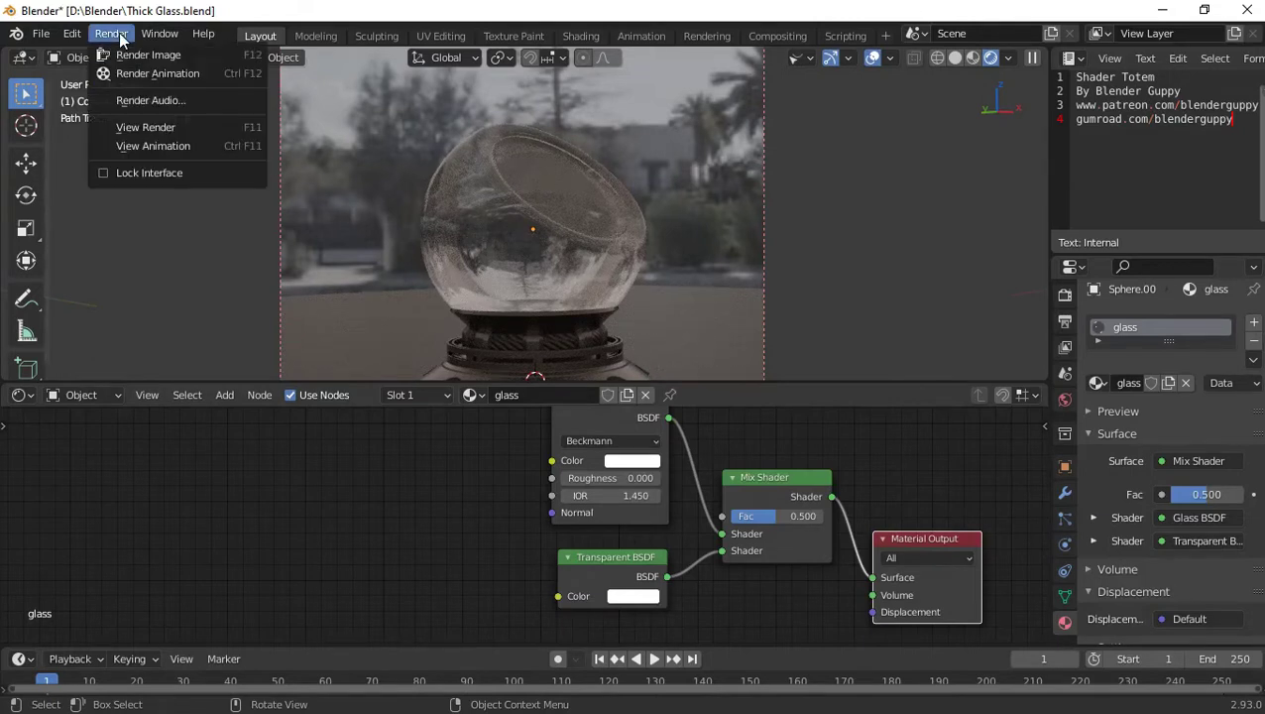
left_click(133, 57)
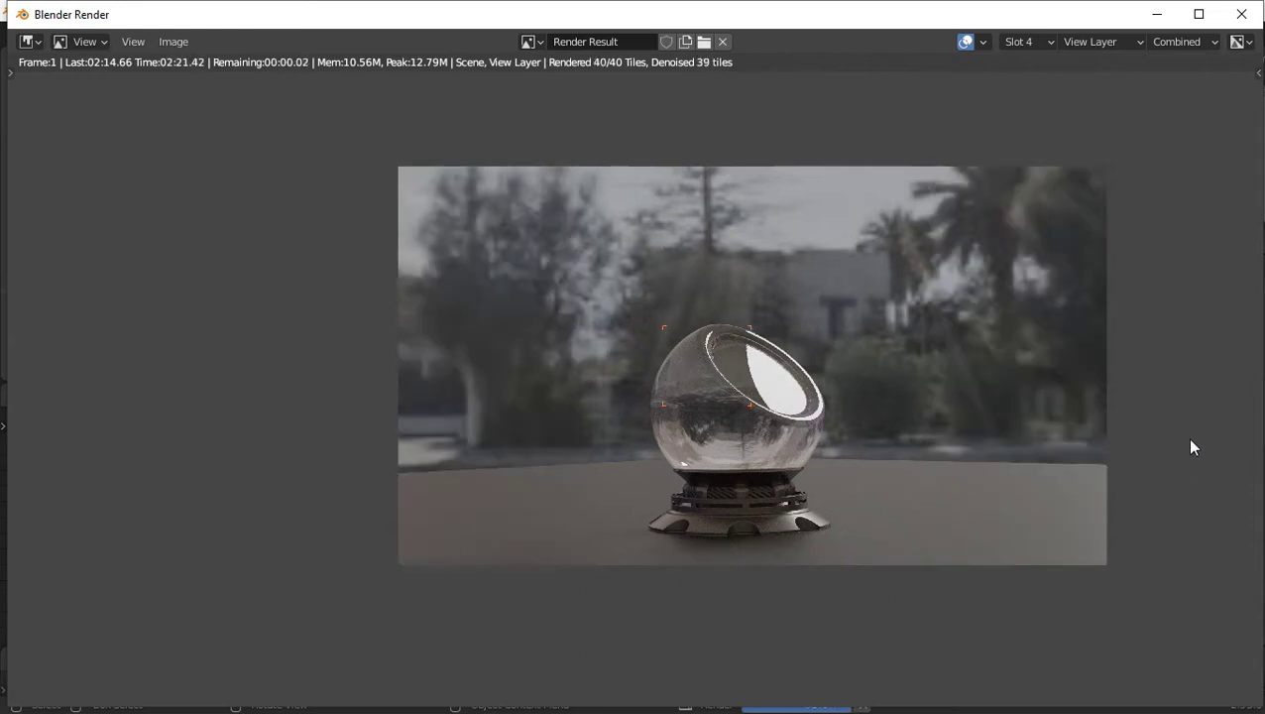
scroll(761, 463, "up", 2)
middle_click_drag(786, 447, 703, 483)
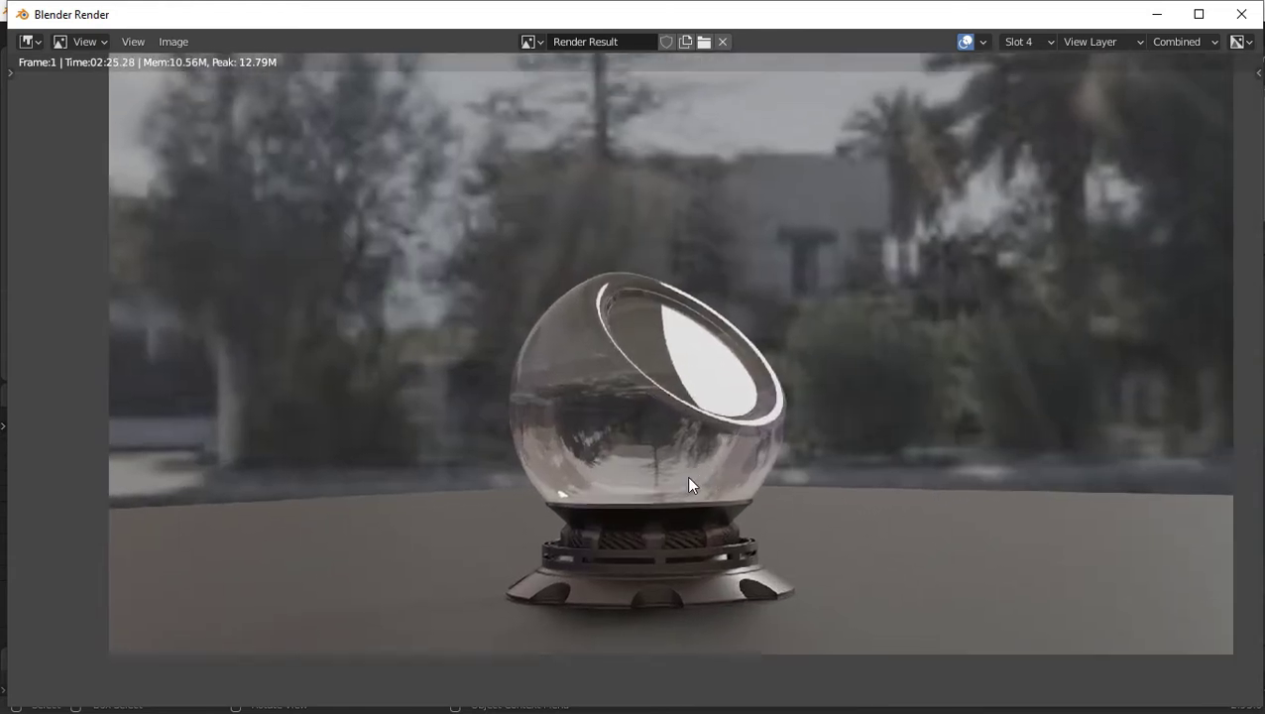
scroll(675, 427, "up", 3)
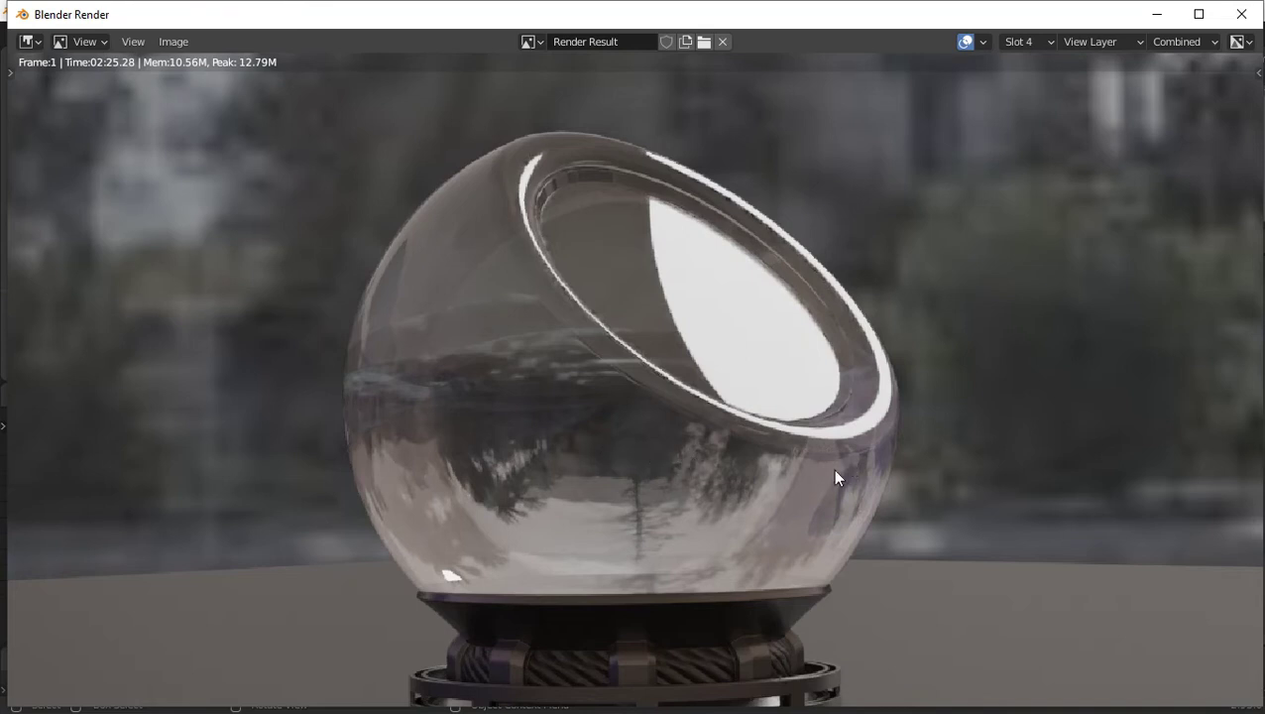
scroll(832, 469, "down", 2)
mouse_move(823, 482)
middle_mouse_down()
mouse_move(733, 461)
mouse_move(726, 433)
middle_mouse_up()
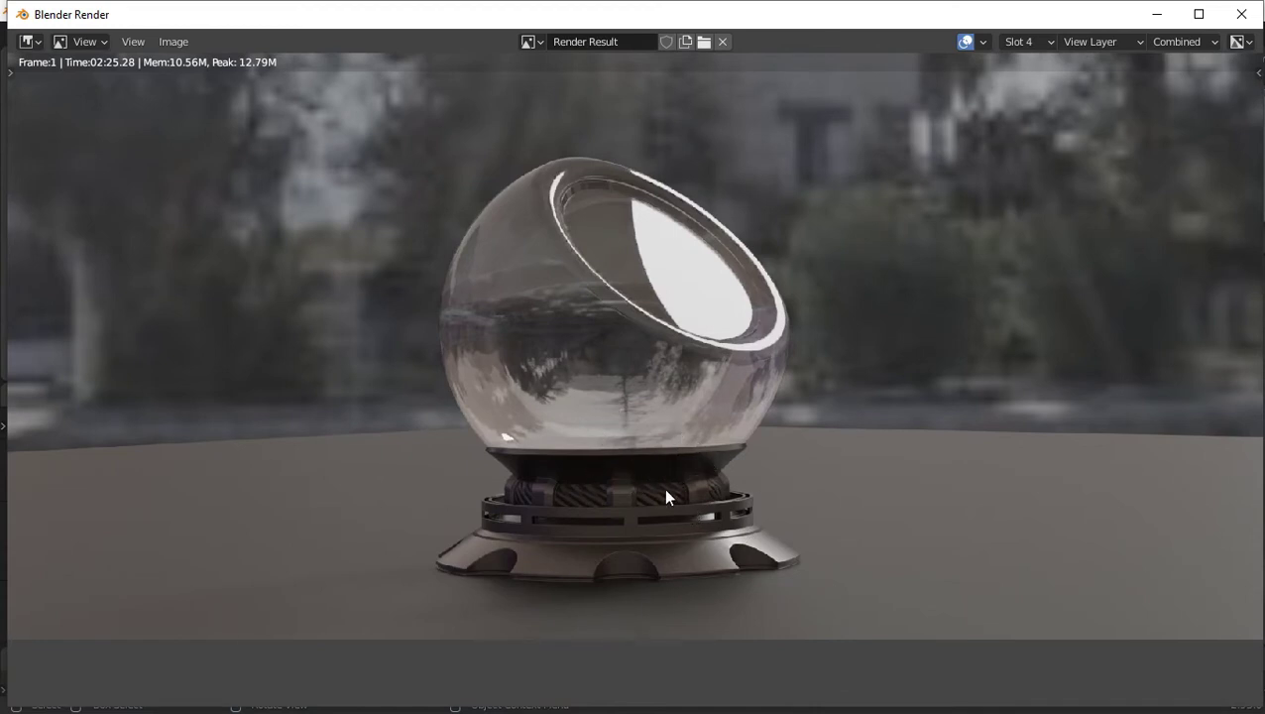
scroll(664, 487, "up", 2)
middle_click_drag(651, 510, 681, 626)
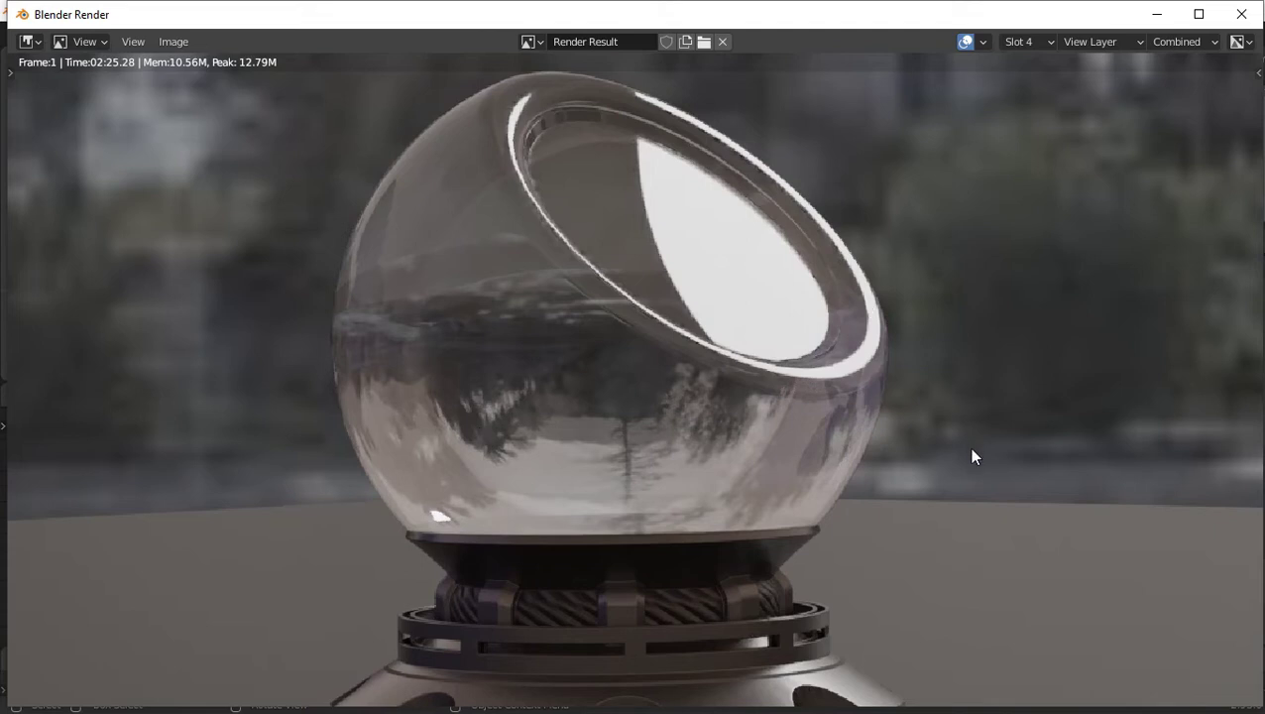
scroll(971, 455, "down", 2)
middle_click_drag(977, 494, 905, 518)
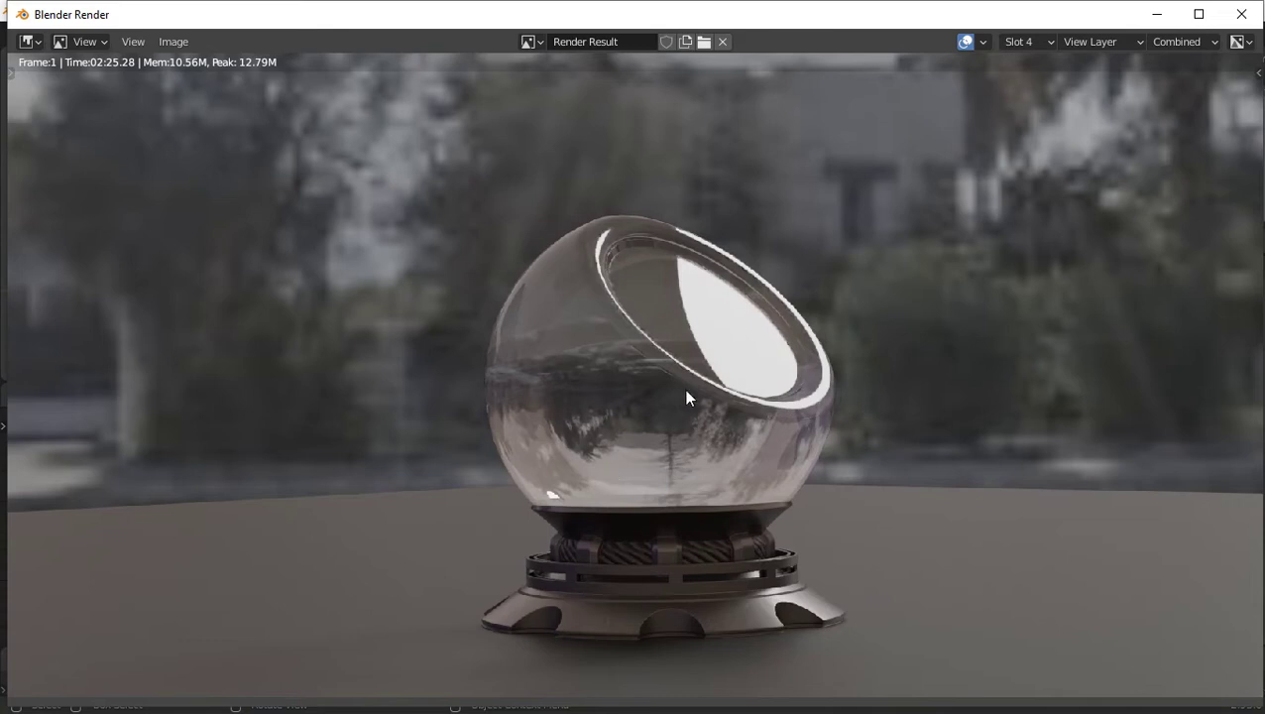
Step: Finish reviewing the render and switch the viewer to empty Slot 5
scroll(694, 397, "up", 2)
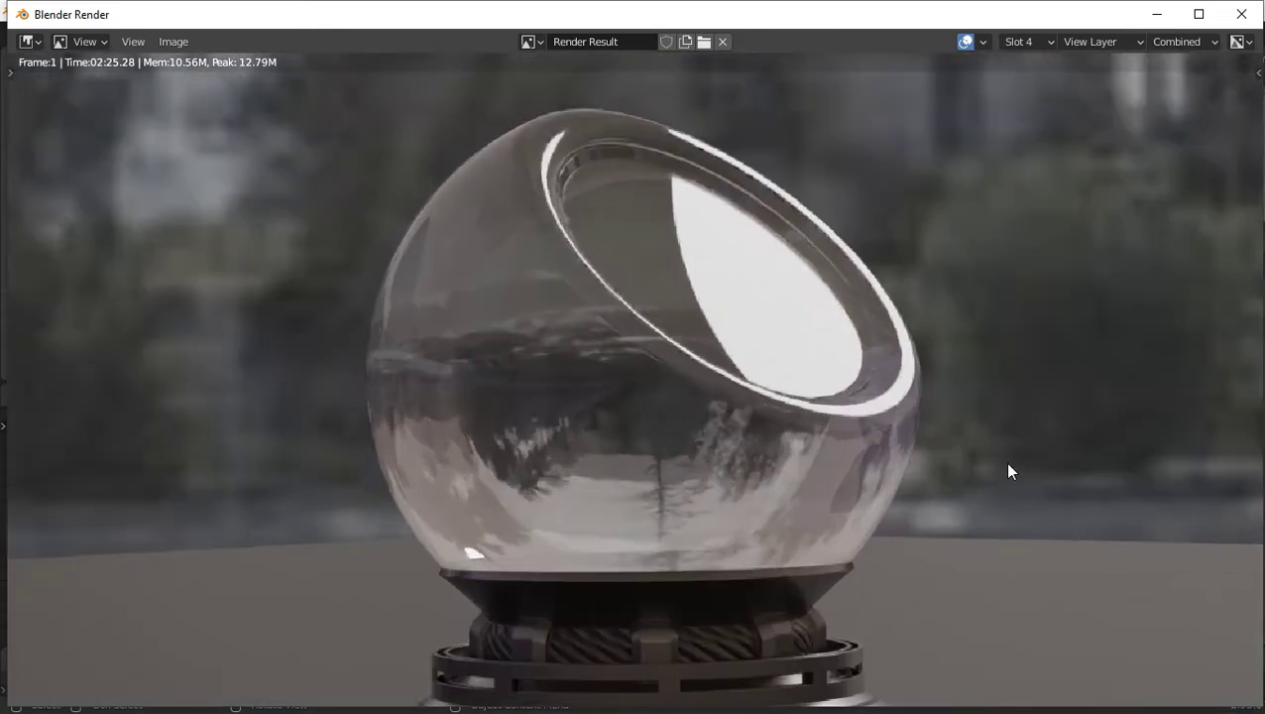
scroll(845, 476, "down", 1)
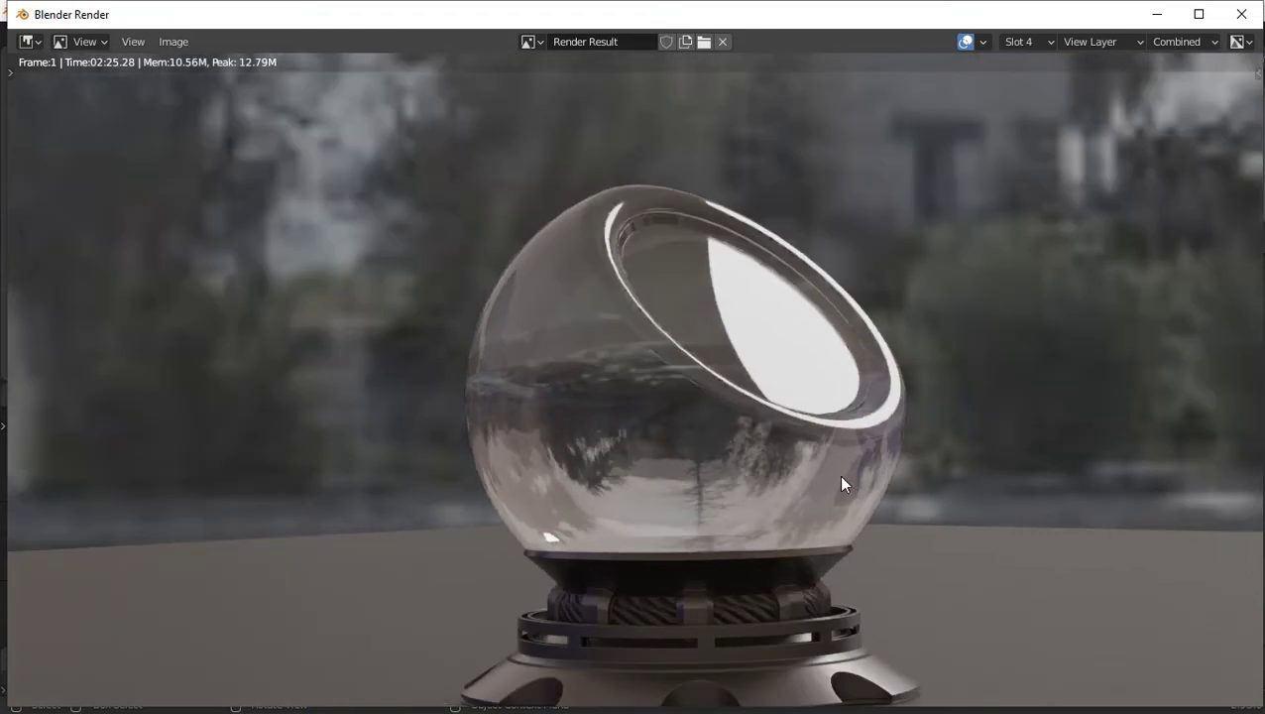
middle_click_drag(840, 483, 806, 489)
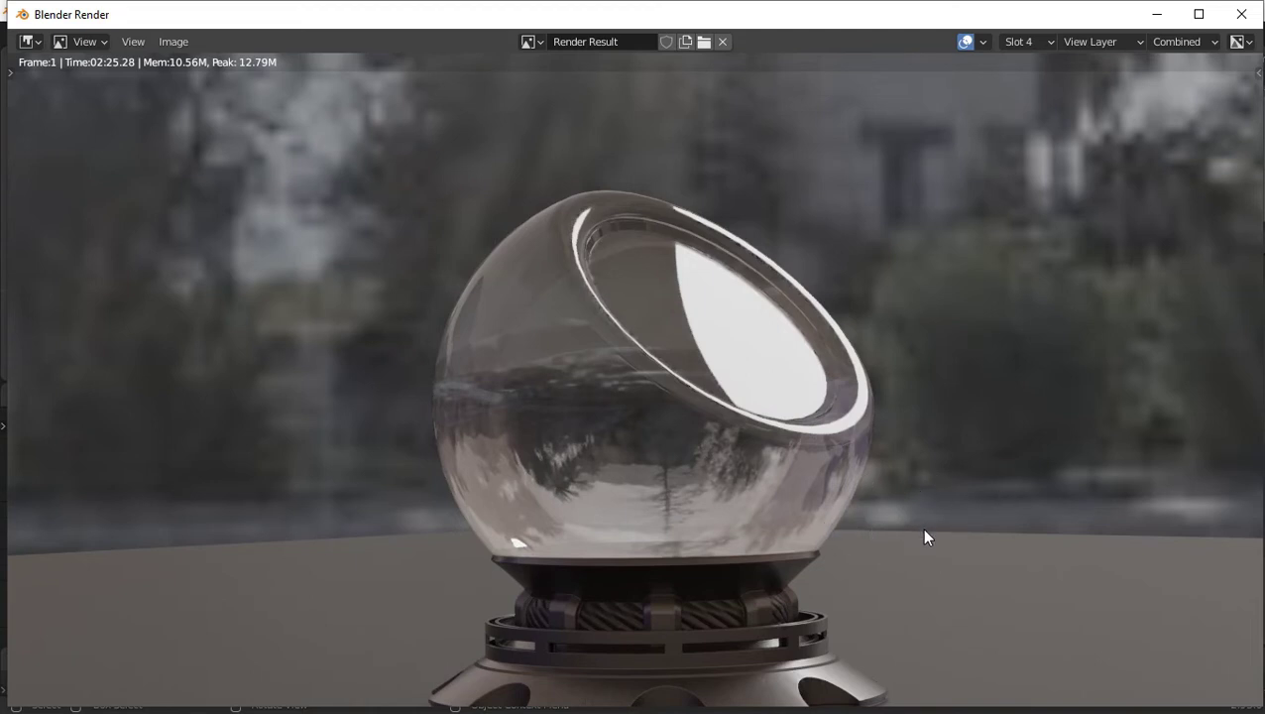
scroll(916, 530, "down", 1)
middle_click_drag(915, 557, 830, 473)
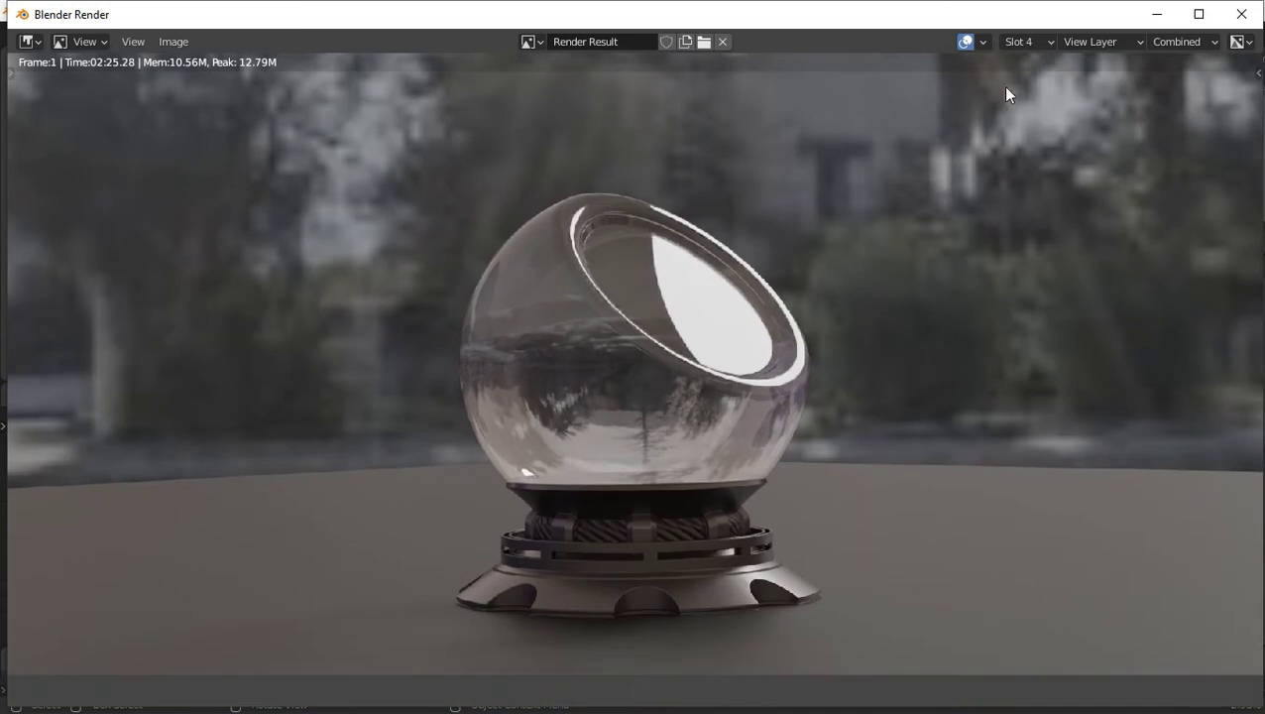
scroll(858, 307, "down", 1)
middle_click_drag(859, 308, 776, 385)
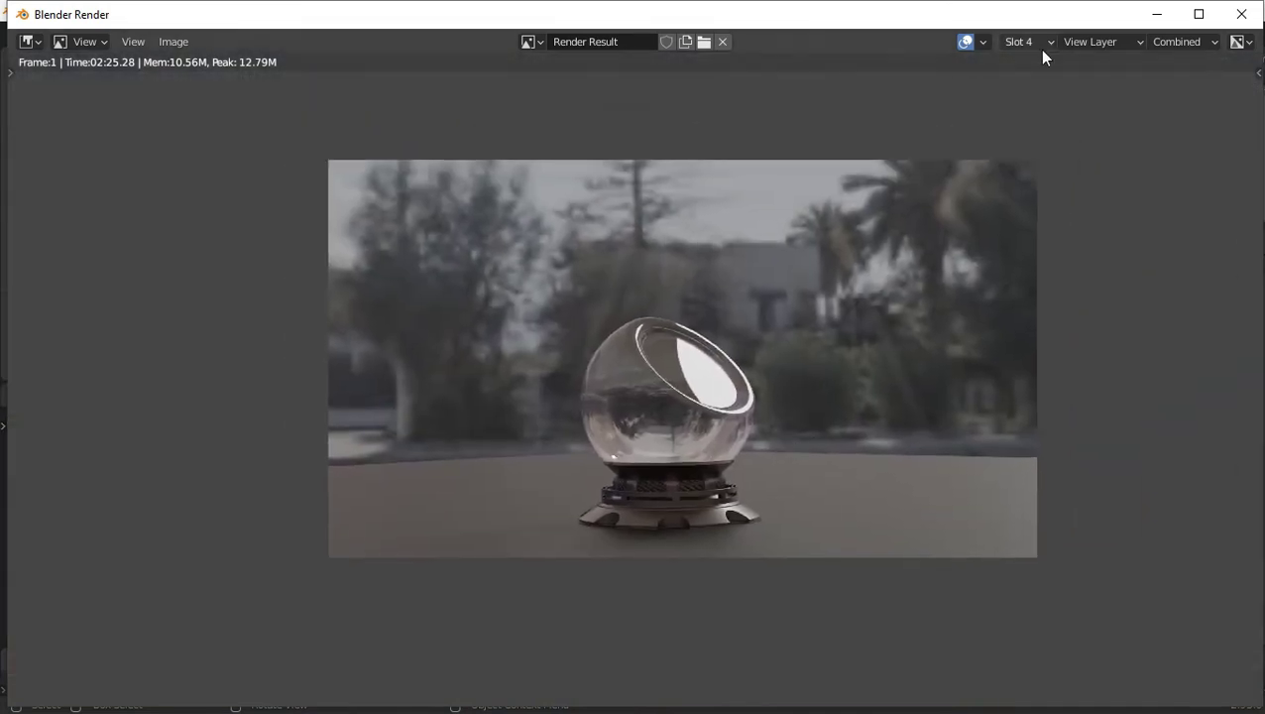
left_click(1041, 47)
left_click(1031, 136)
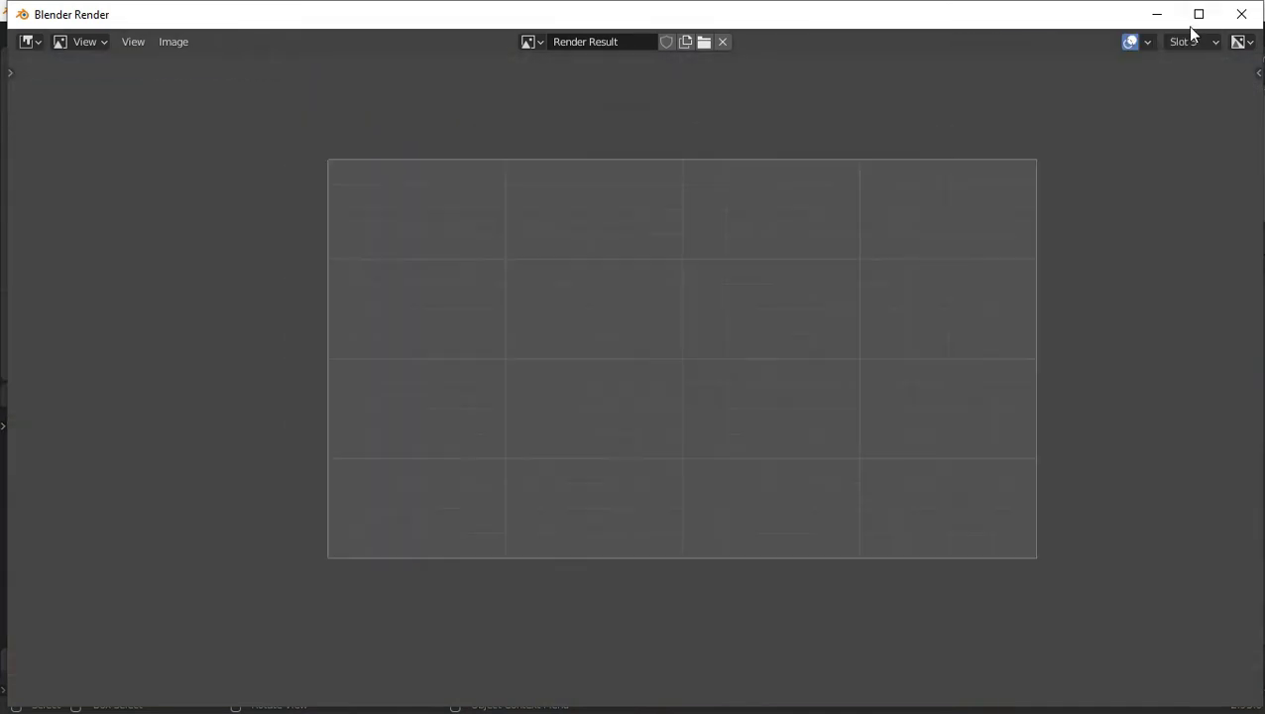
Step: Move the Glass, Mix and Transparent shader nodes higher up the node editor
left_click(1160, 14)
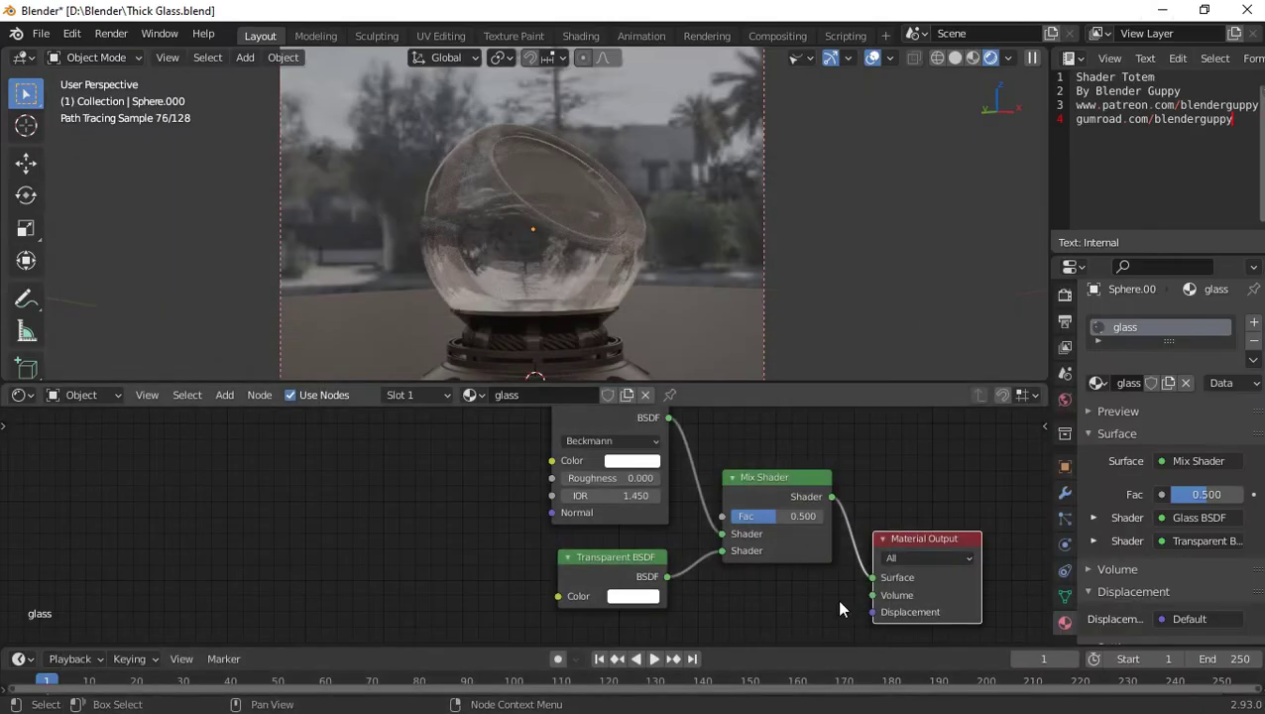
mouse_move(840, 609)
middle_mouse_down()
mouse_move(707, 514)
mouse_move(711, 585)
middle_mouse_up()
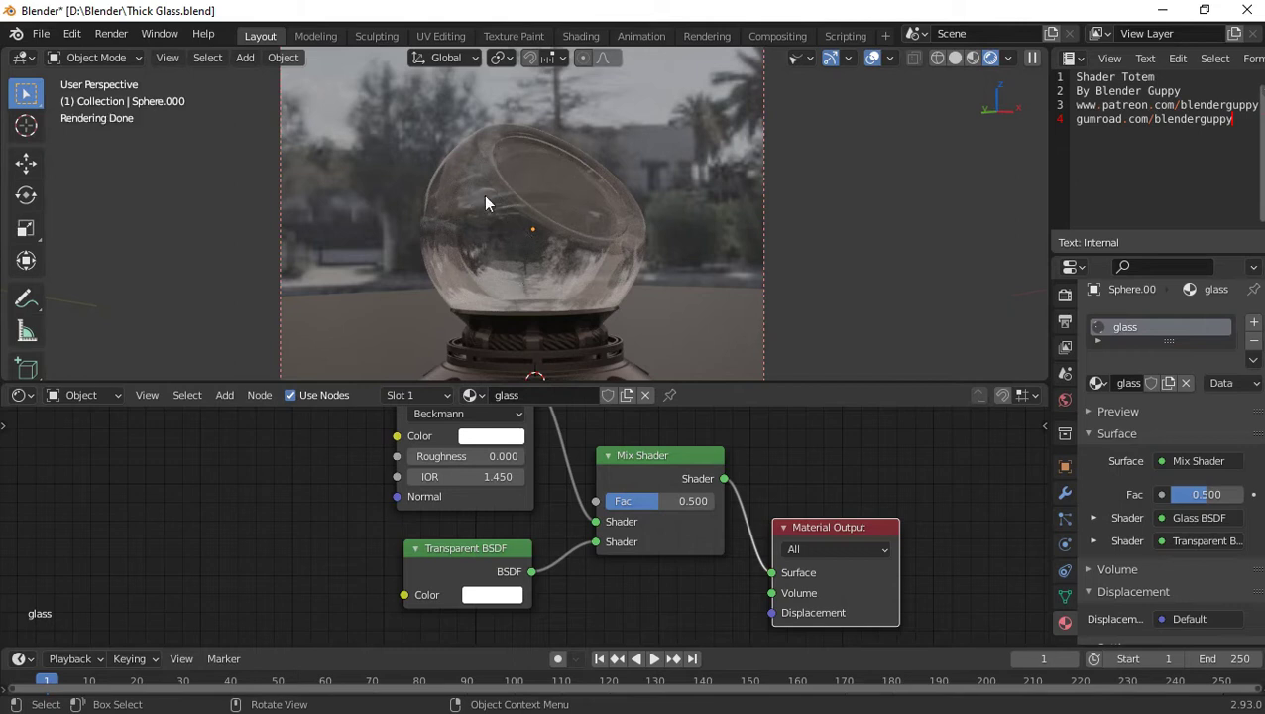
middle_click_drag(743, 576, 867, 628)
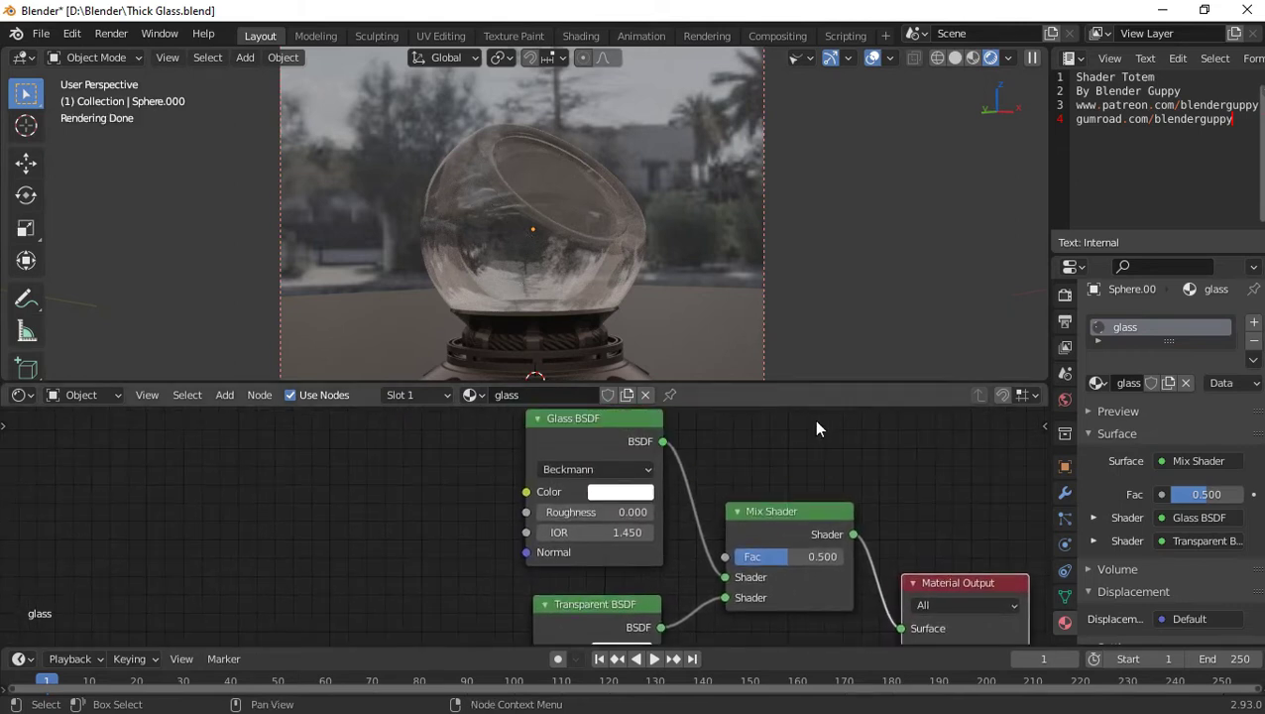
left_click_drag(816, 428, 563, 602)
key("g")
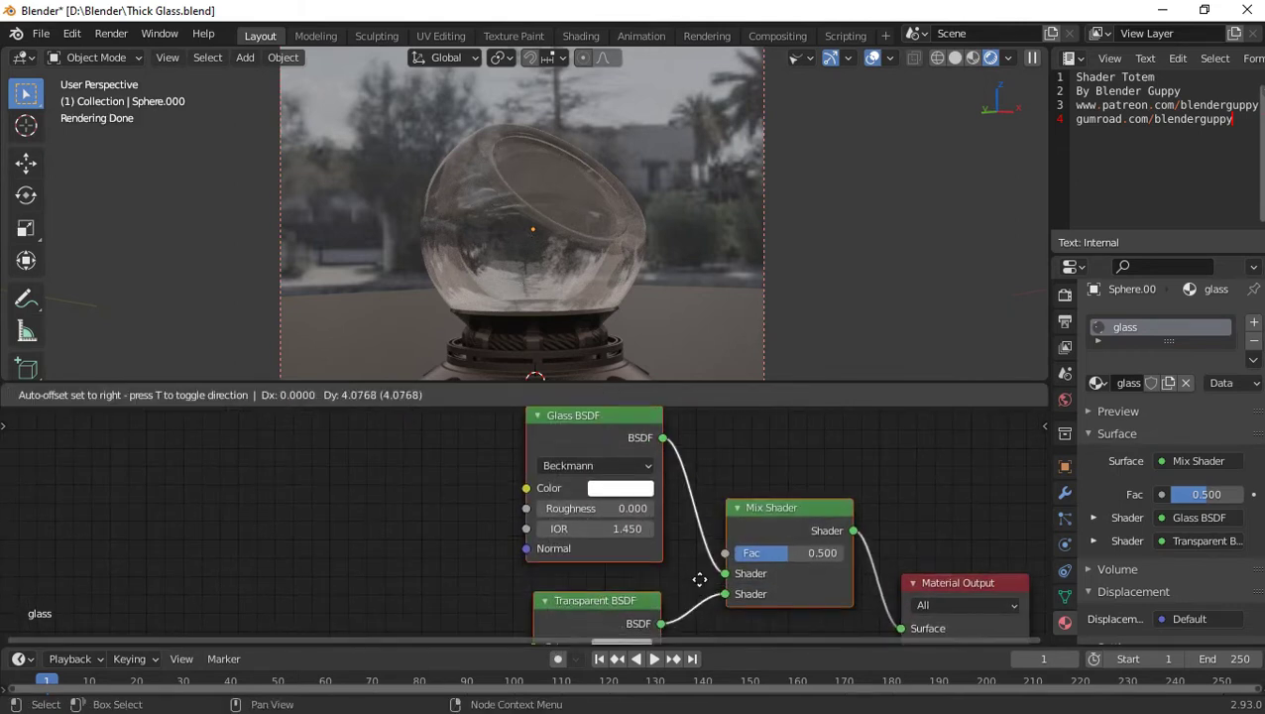
left_click(686, 486)
Step: Bring Material Output into view and orbit the viewport around the glass sphere
middle_click_drag(790, 543, 657, 600)
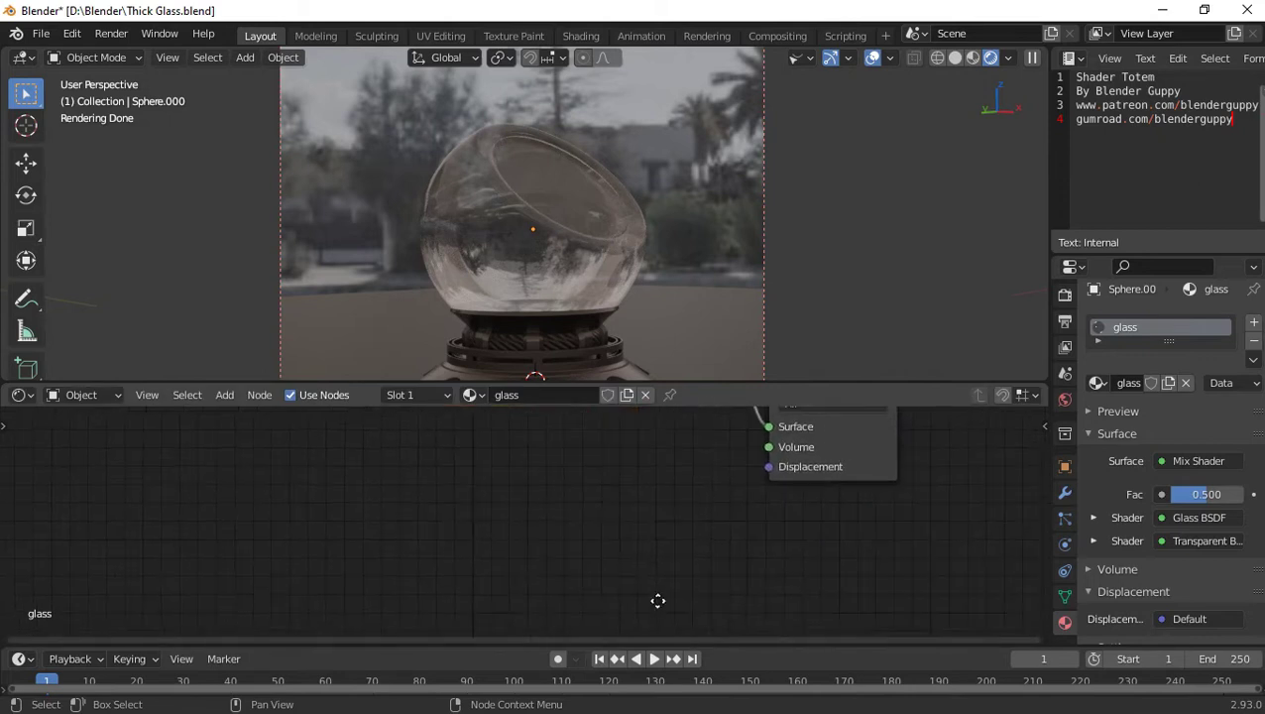
middle_click_drag(785, 590, 757, 665)
scroll(751, 516, "up", 1)
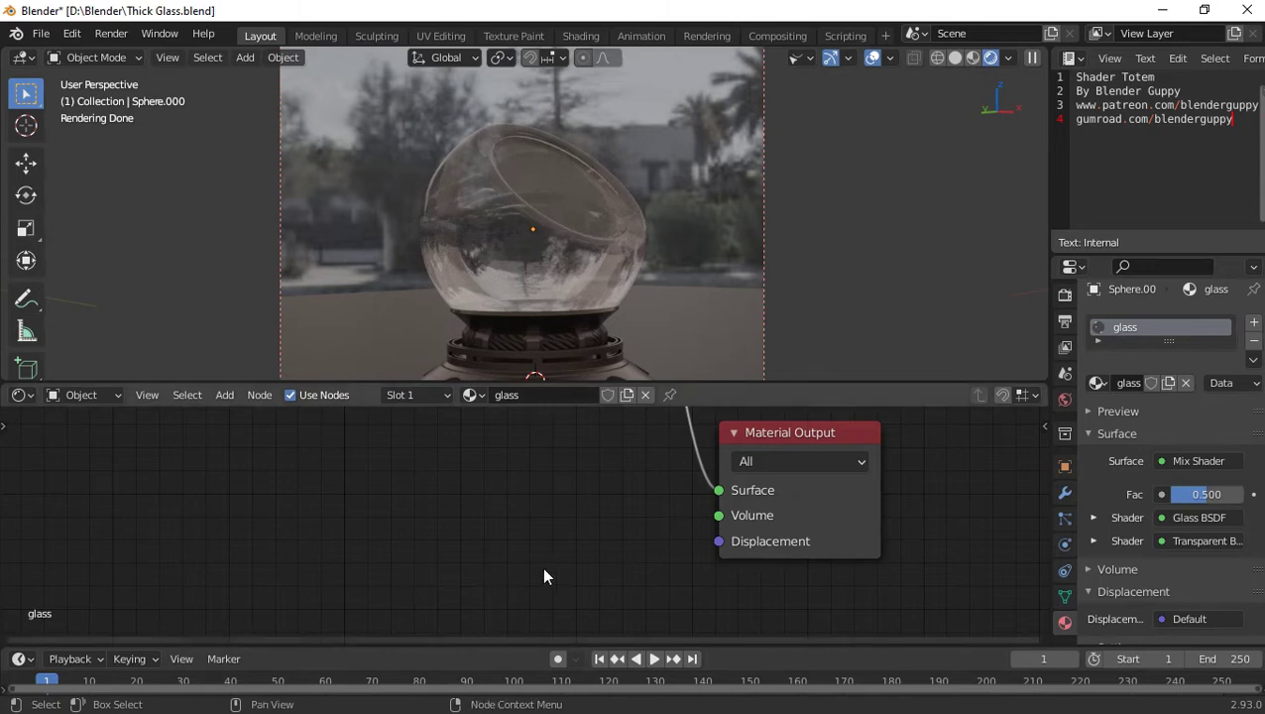
middle_click_drag(526, 546, 576, 533)
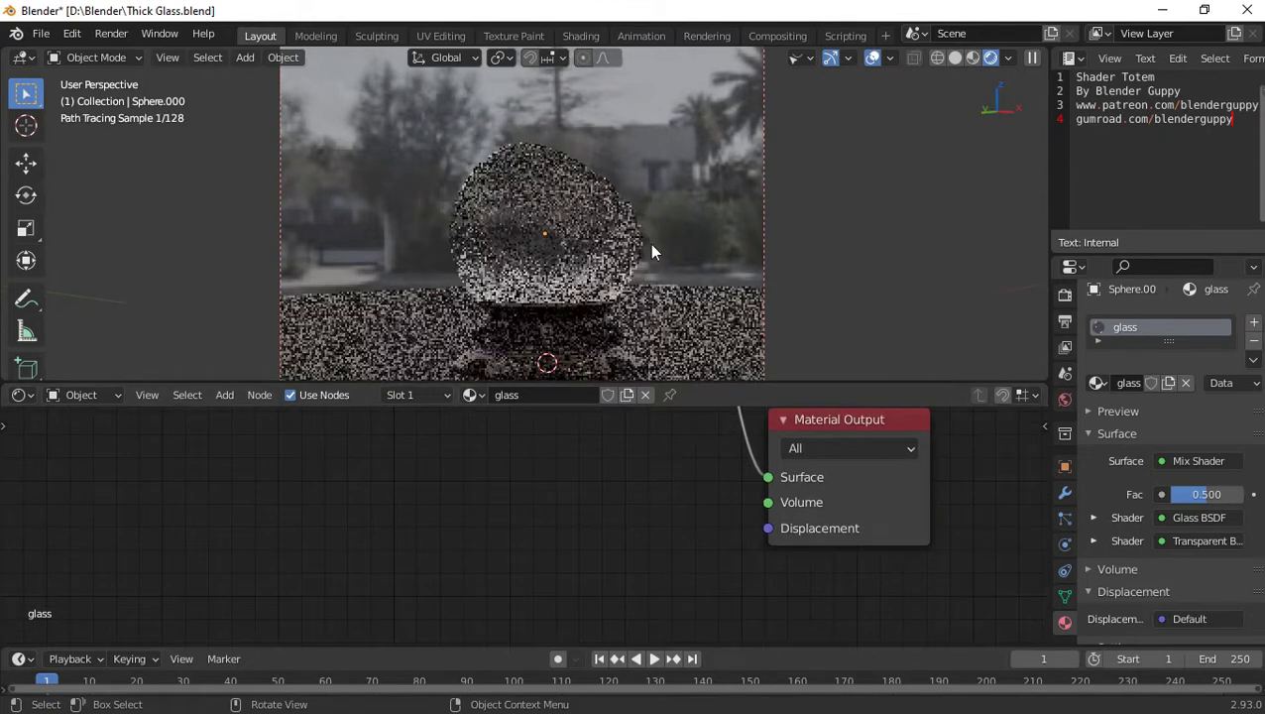
right_click(599, 226)
left_click(718, 209)
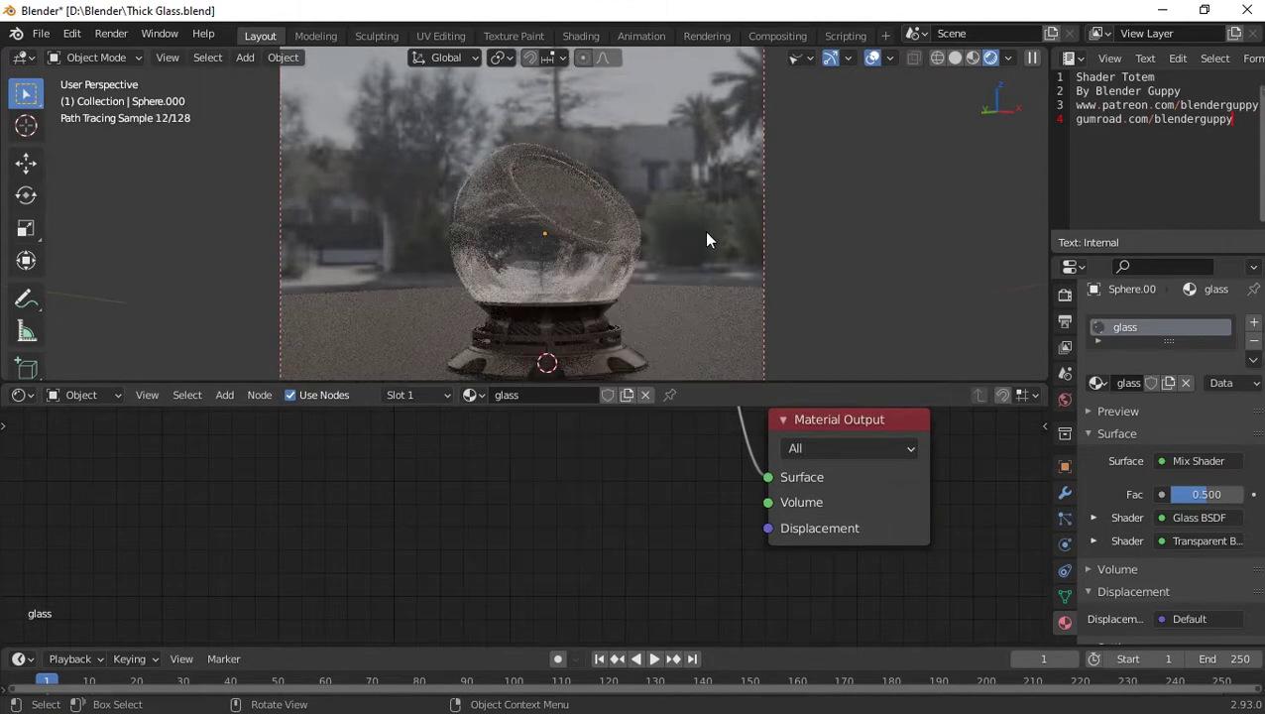
mouse_move(672, 250)
middle_mouse_down()
mouse_move(602, 260)
mouse_move(637, 294)
middle_mouse_up()
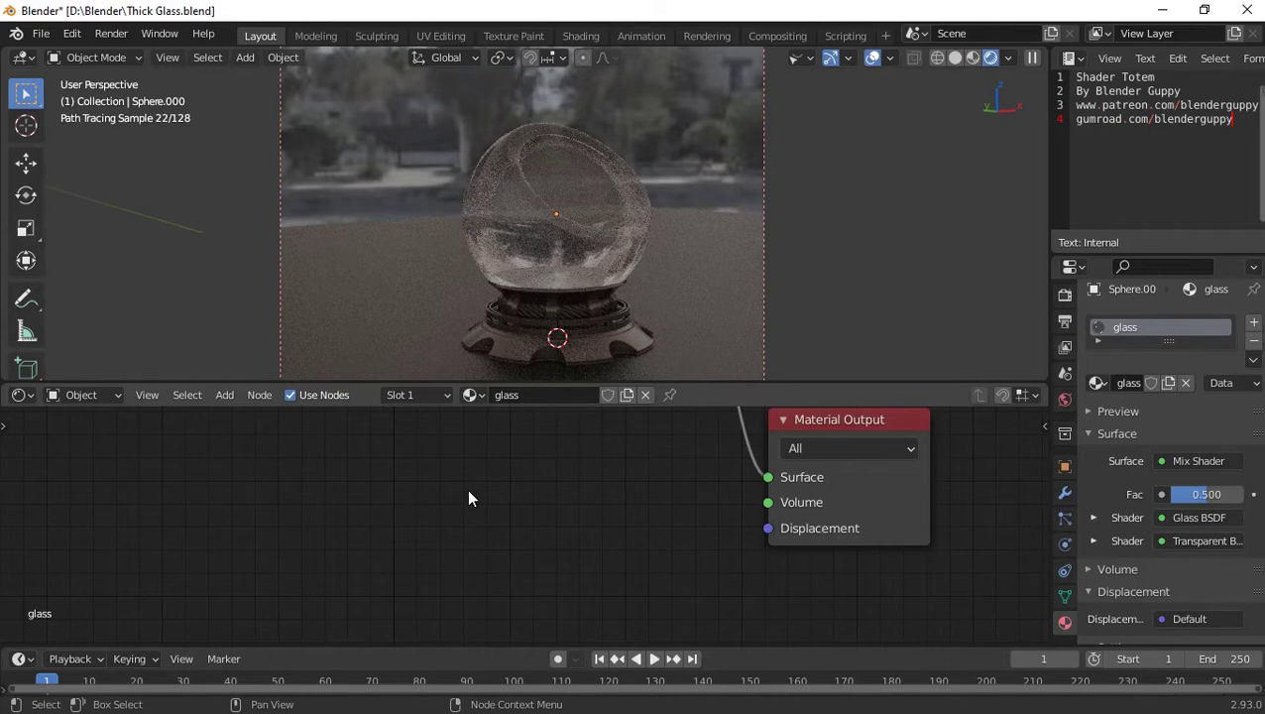
key("shift+a")
Step: Add a Volume Absorption node and position it left of Material Output
left_click(467, 487)
type("vo")
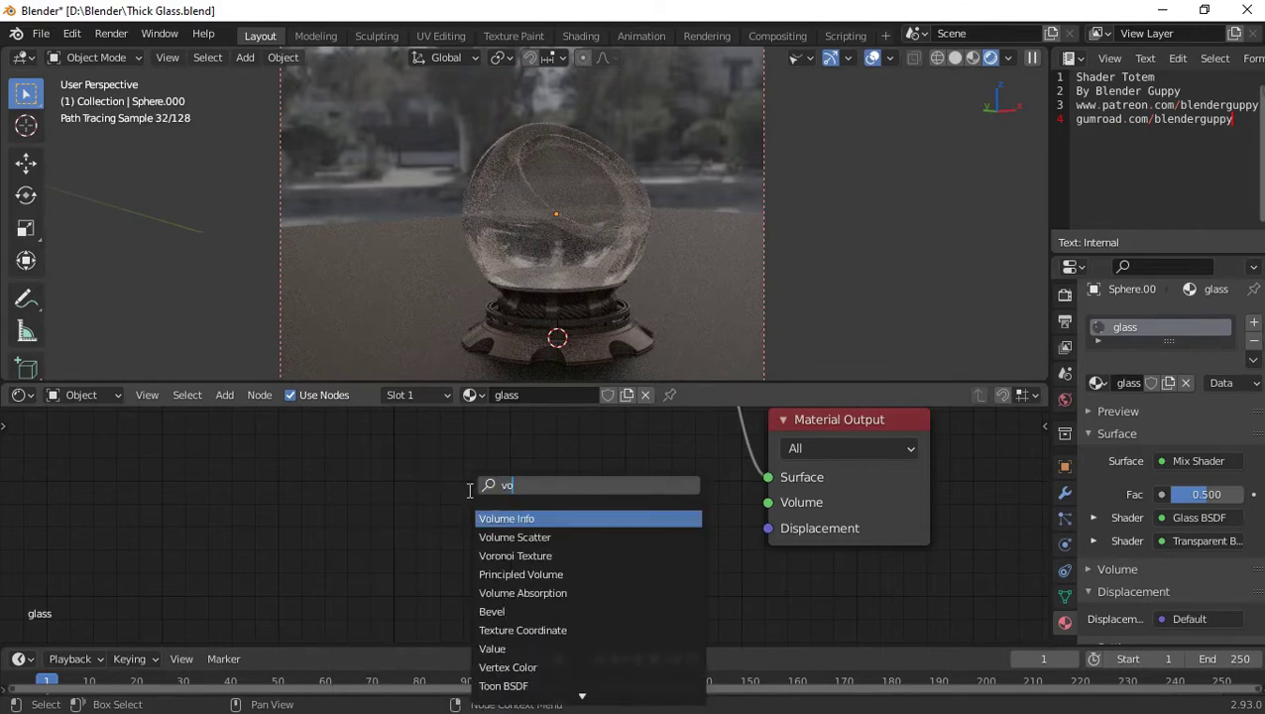
type("u")
key("Down")
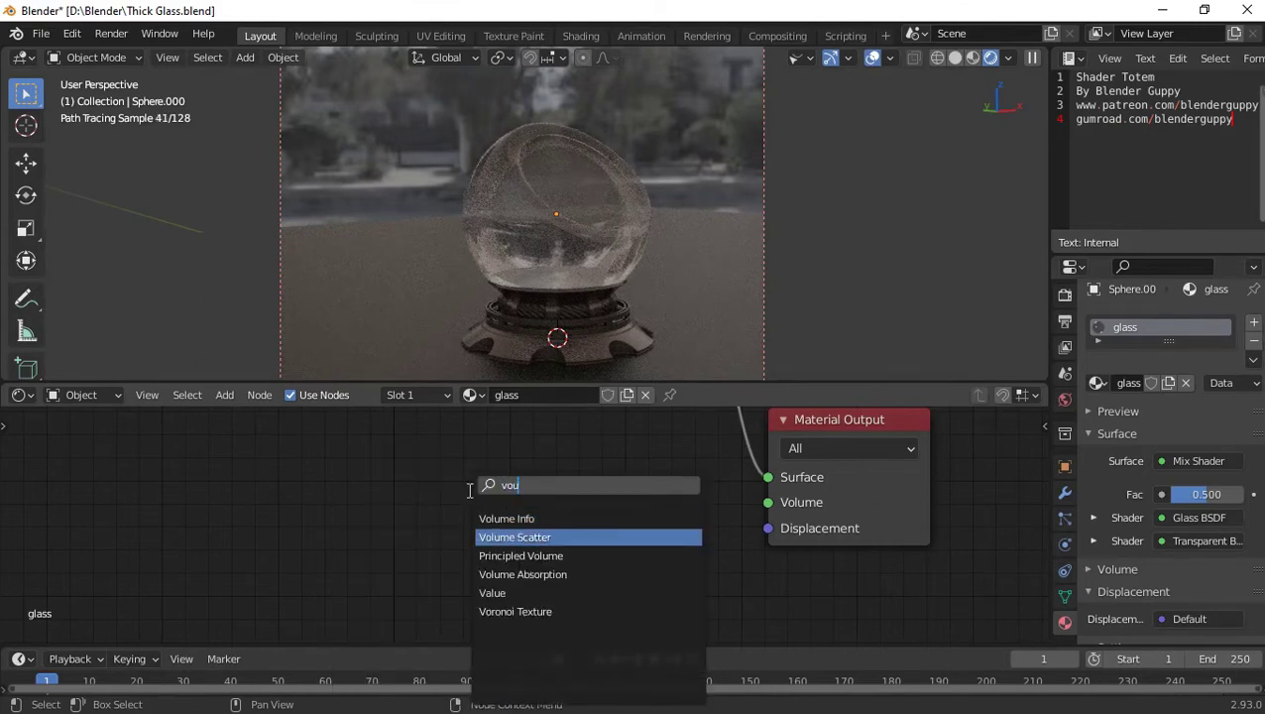
key("Down")
key("Down")
key("Return")
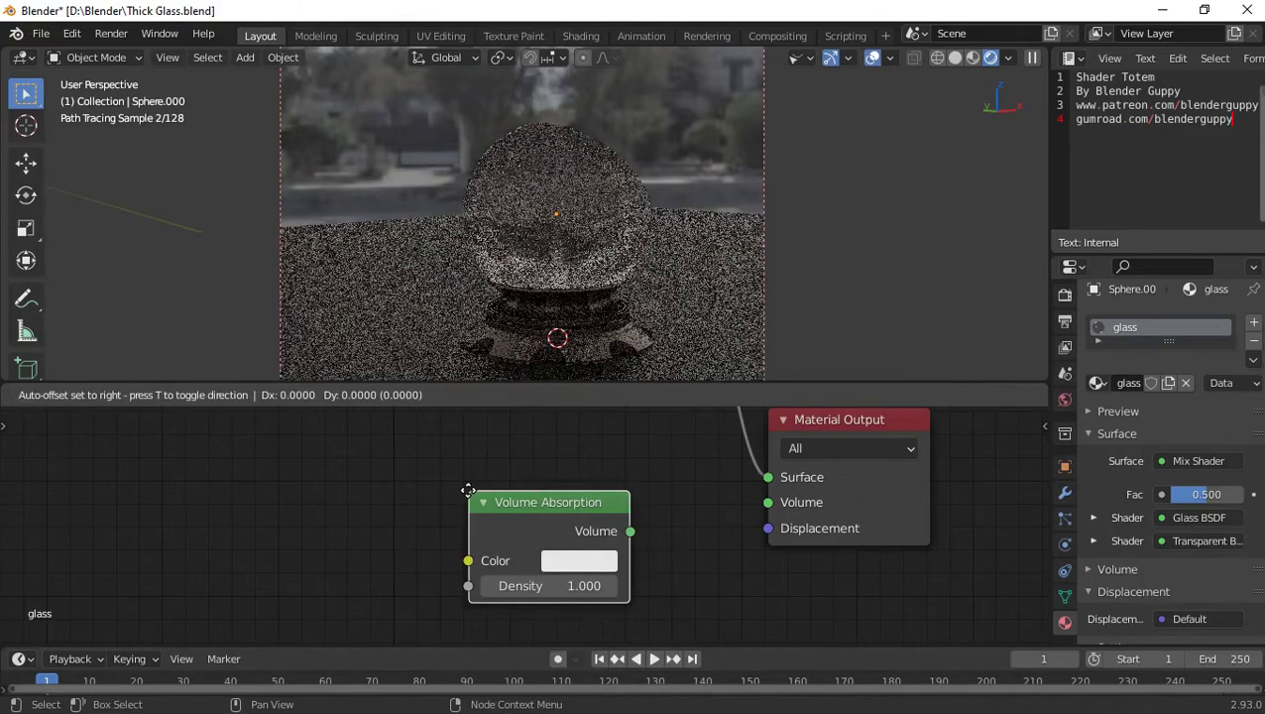
left_click(409, 414)
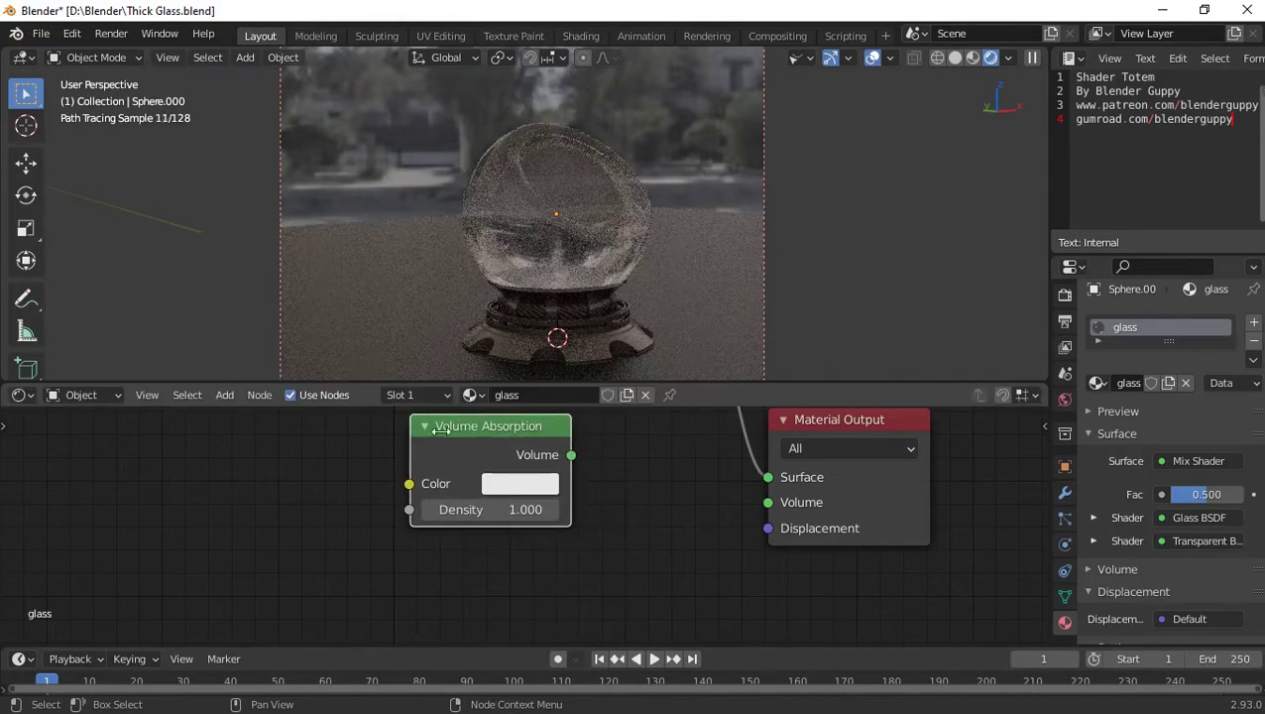
middle_click_drag(598, 545, 751, 559)
scroll(751, 559, "down", 1)
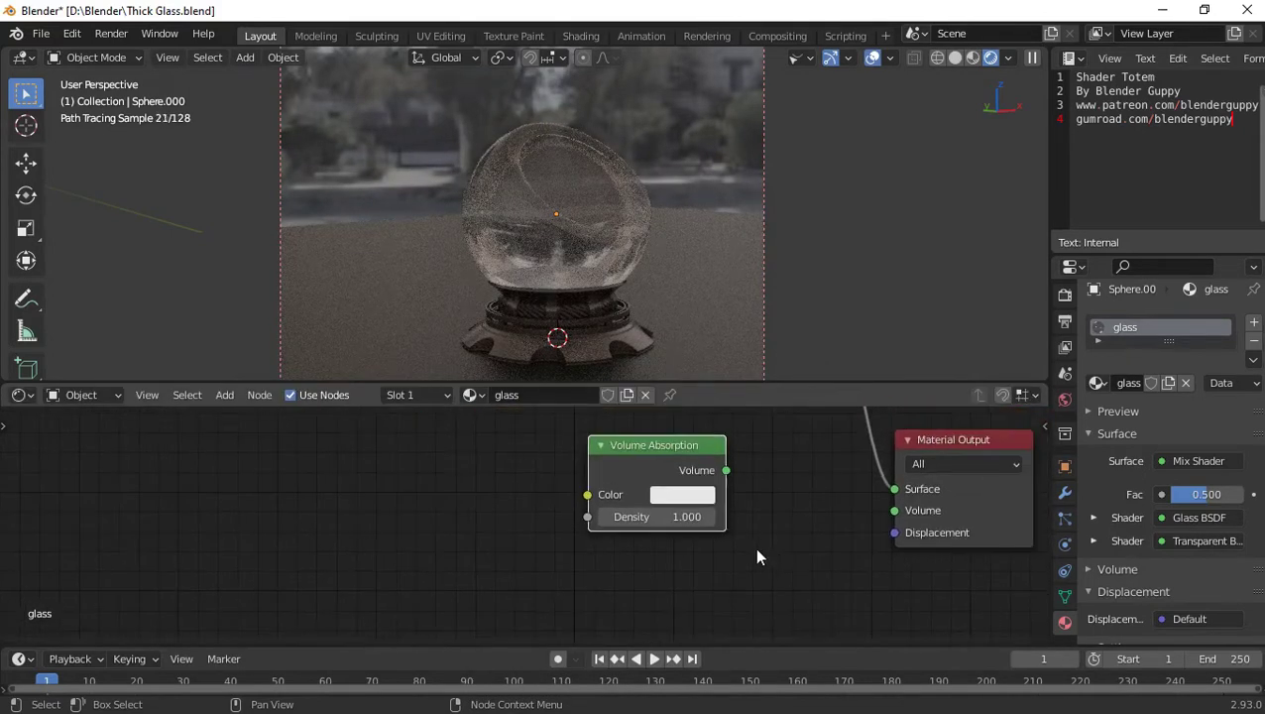
scroll(784, 564, "down", 1)
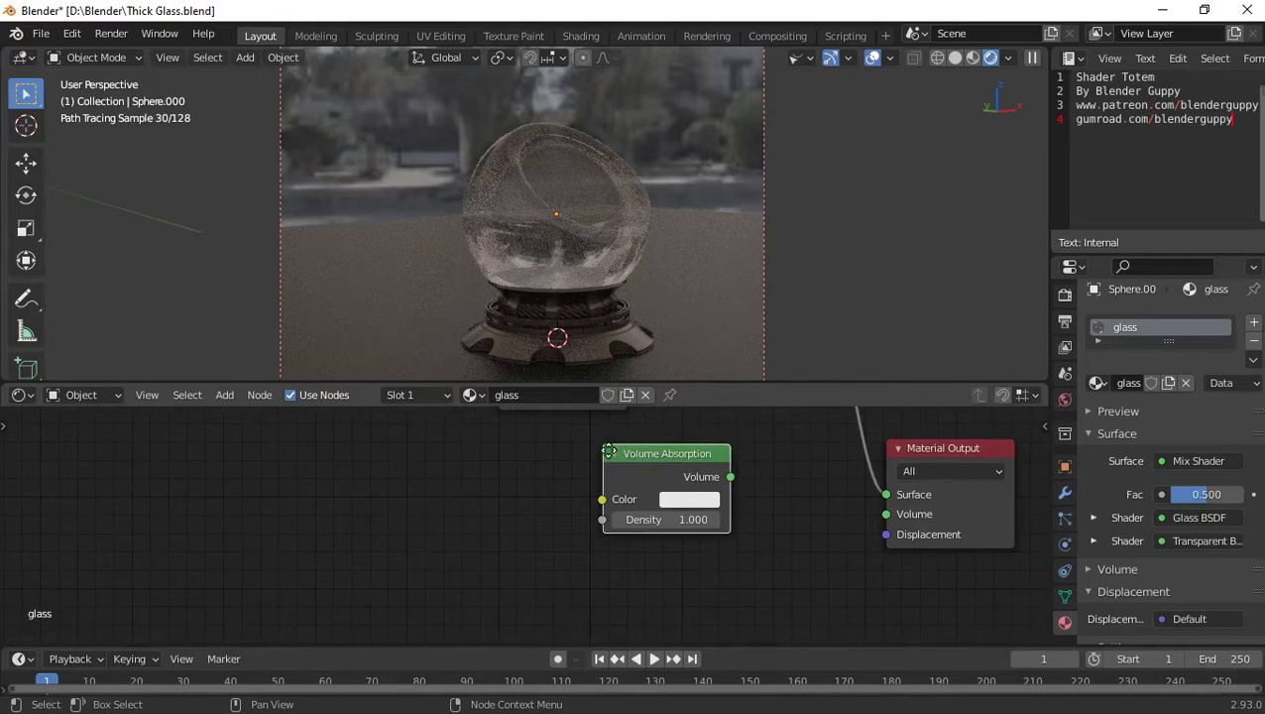
left_click_drag(672, 450, 567, 451)
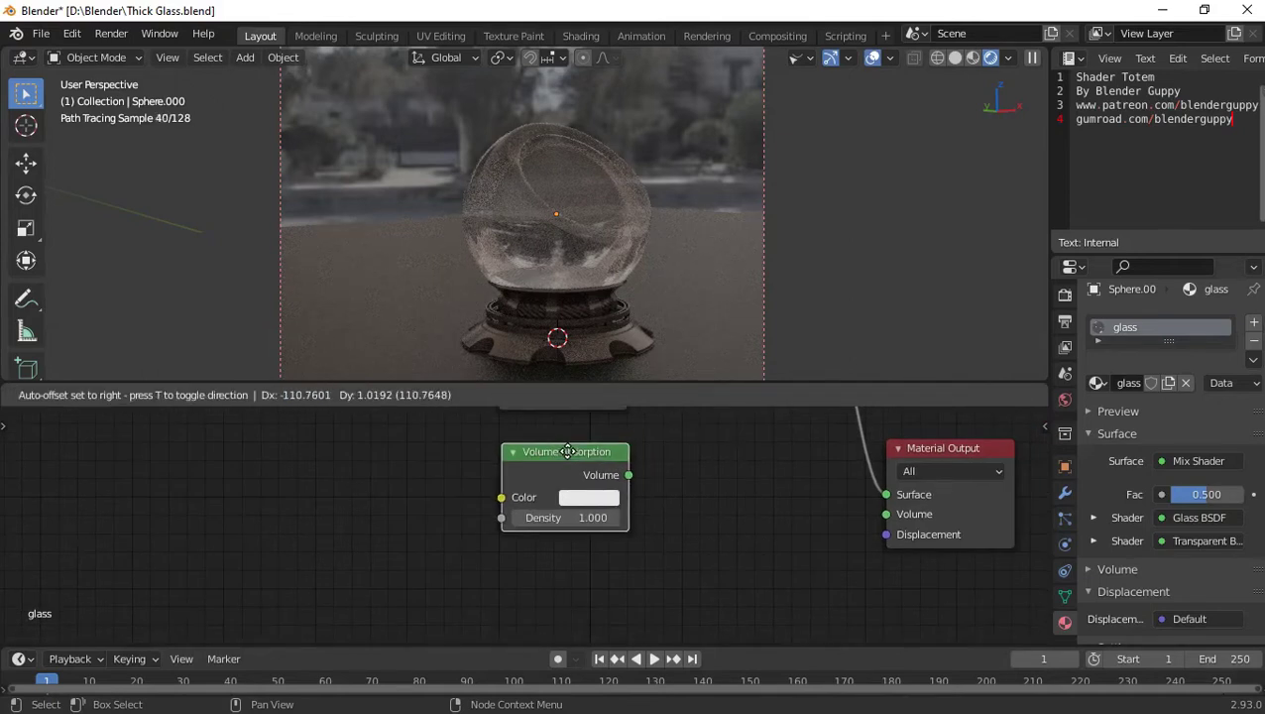
left_click(567, 454)
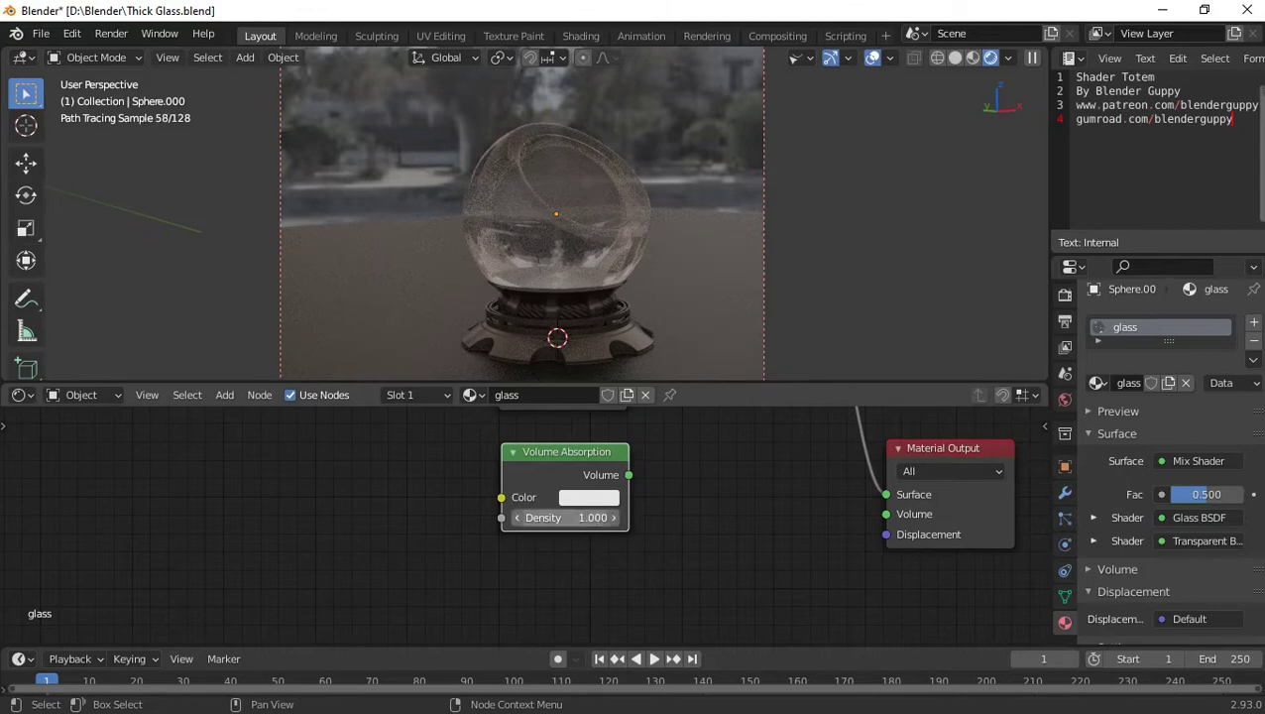
Step: Give Volume Absorption density 0.4 and black colour, linking it to the Volume input
left_click_drag(565, 516, 536, 516)
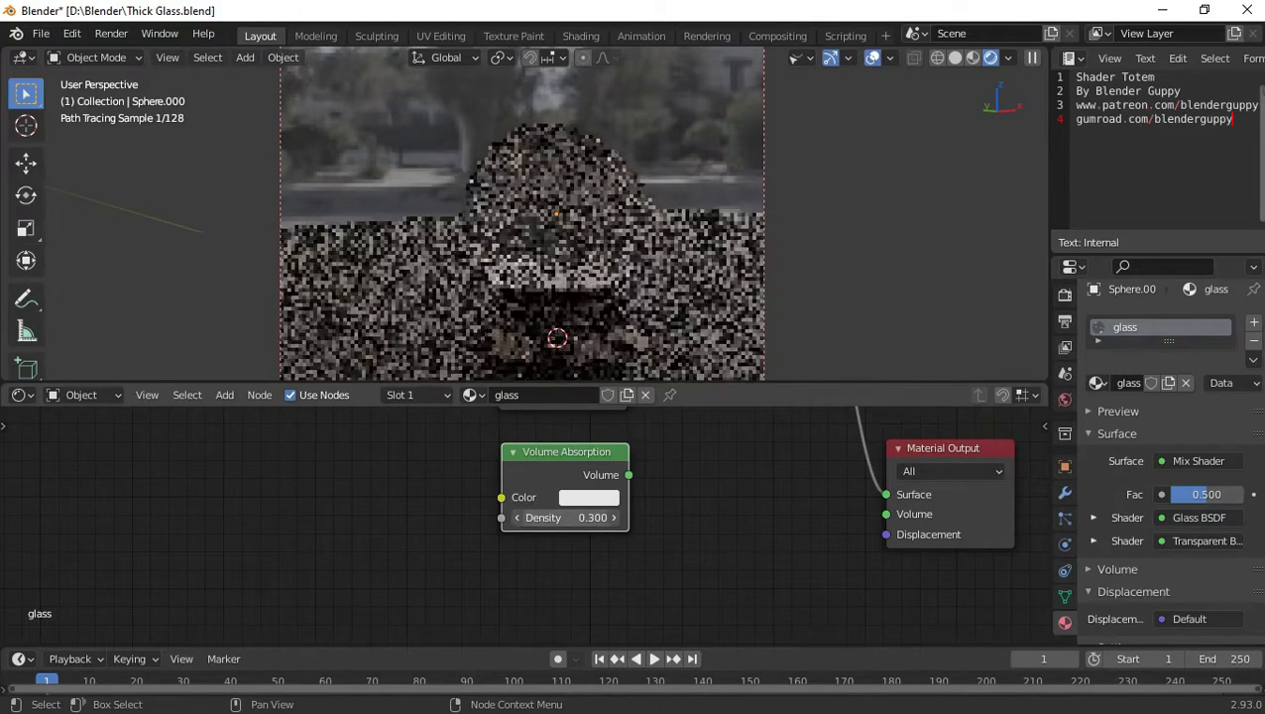
left_click(589, 517)
type("0.5")
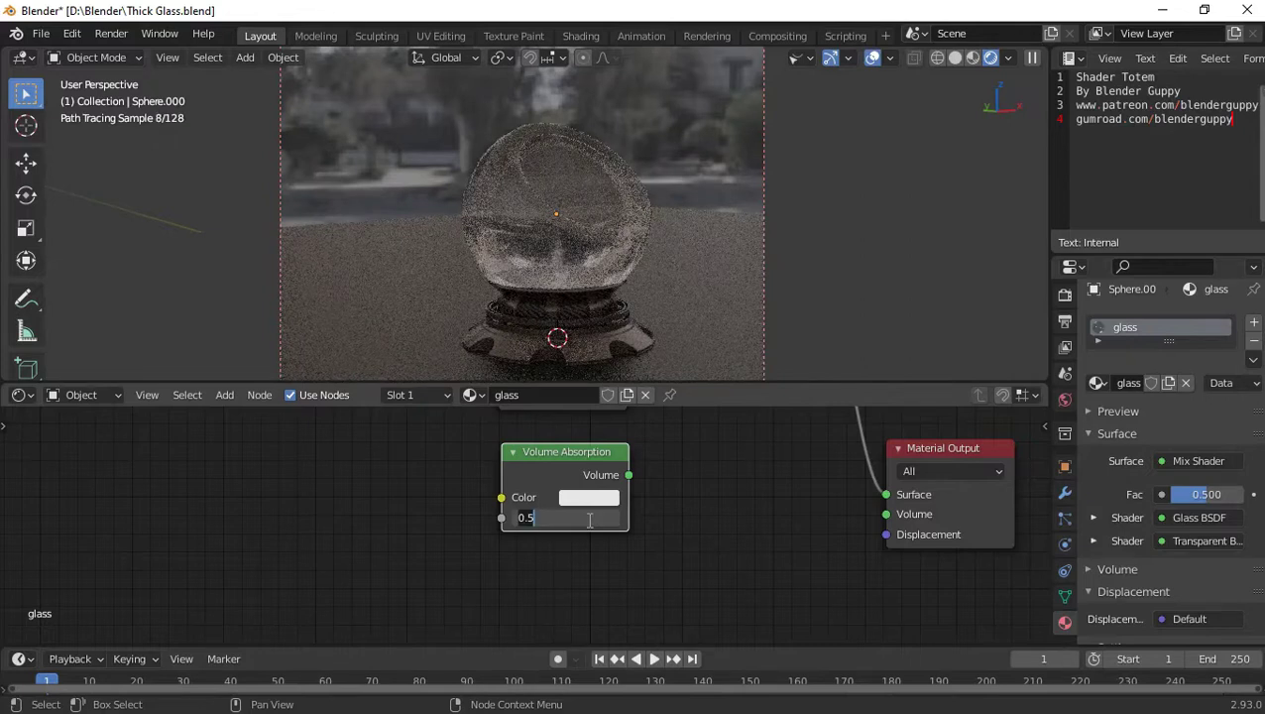
key("BackSpace")
type("400")
key("Return")
left_click(592, 502)
left_click_drag(714, 359, 720, 375)
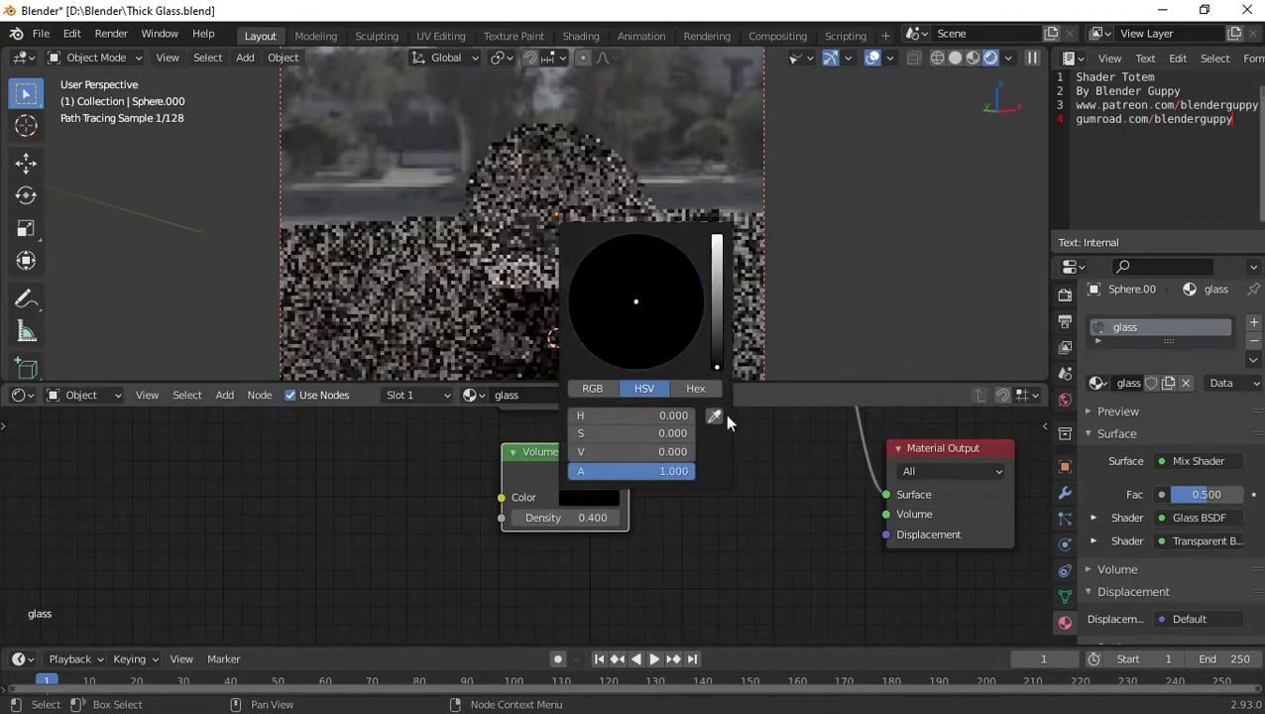
left_click(778, 573)
middle_click_drag(700, 552, 681, 525)
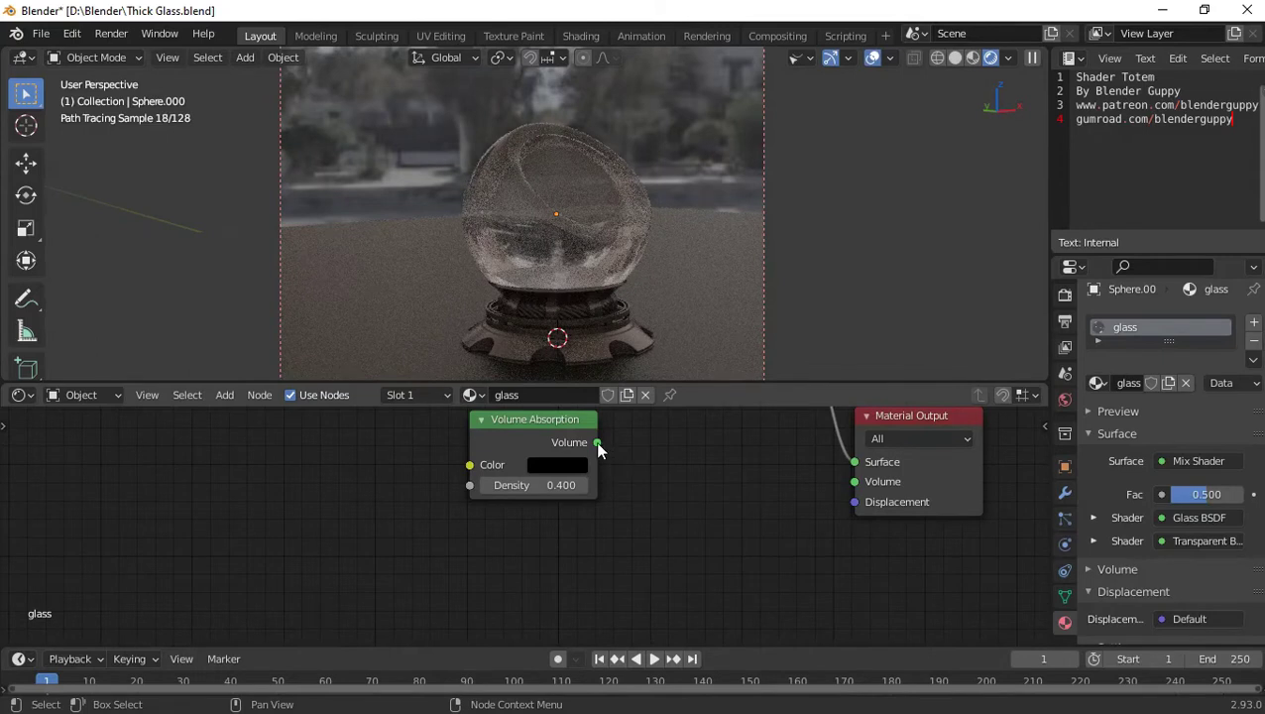
left_click_drag(597, 442, 854, 482)
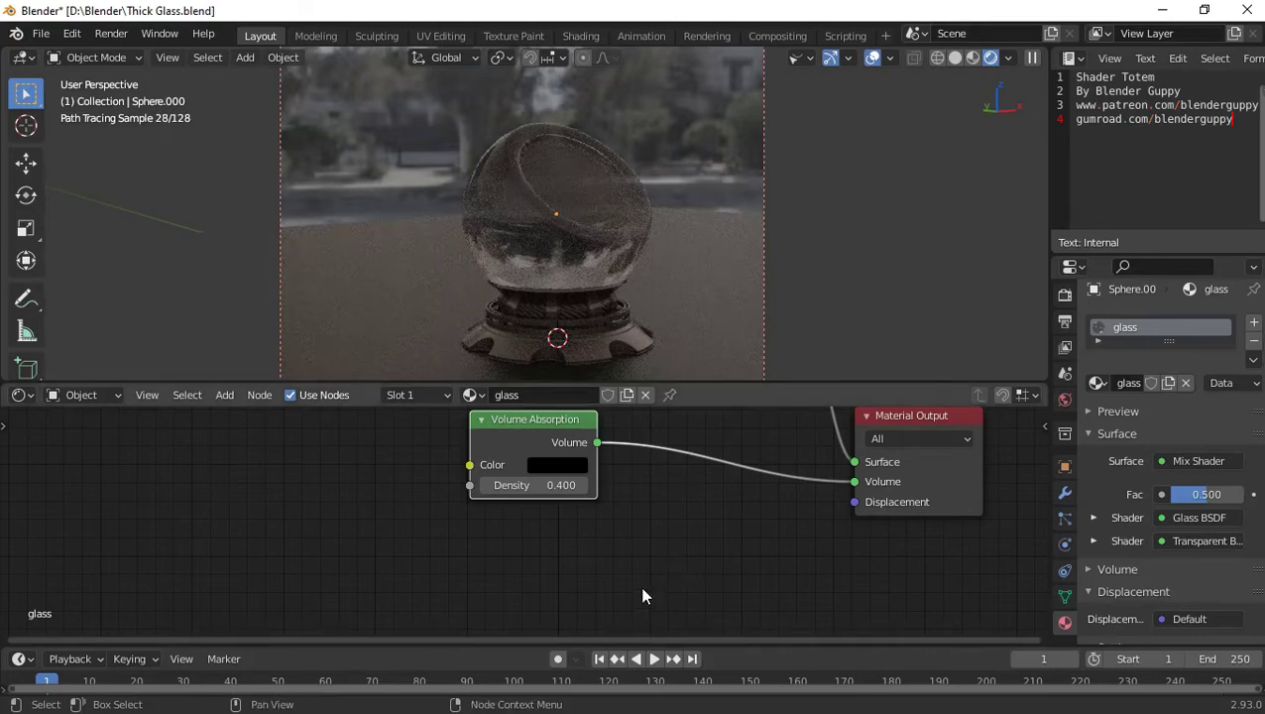
Step: Pan the node view upward and bring up the Add node menu
middle_click_drag(645, 575, 652, 542)
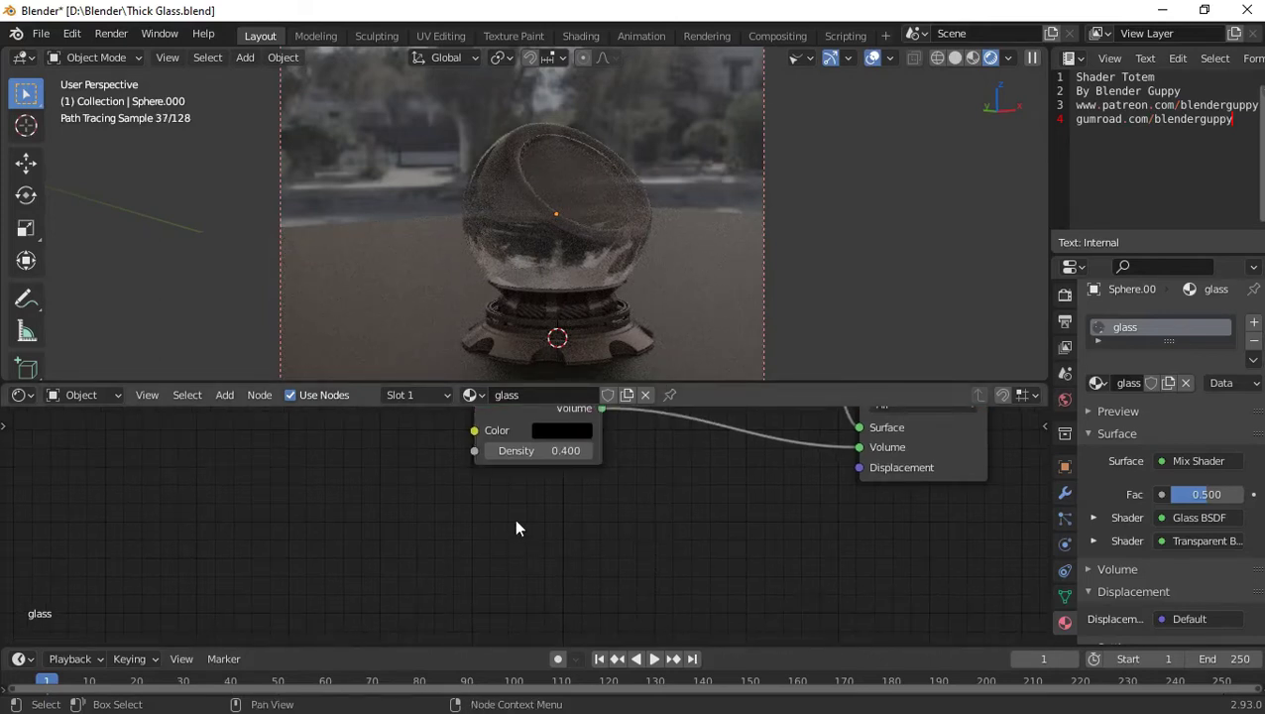
key("shift+a")
Step: Add a Volume Scatter node below the absorption and set its density to 2.0
type("vo")
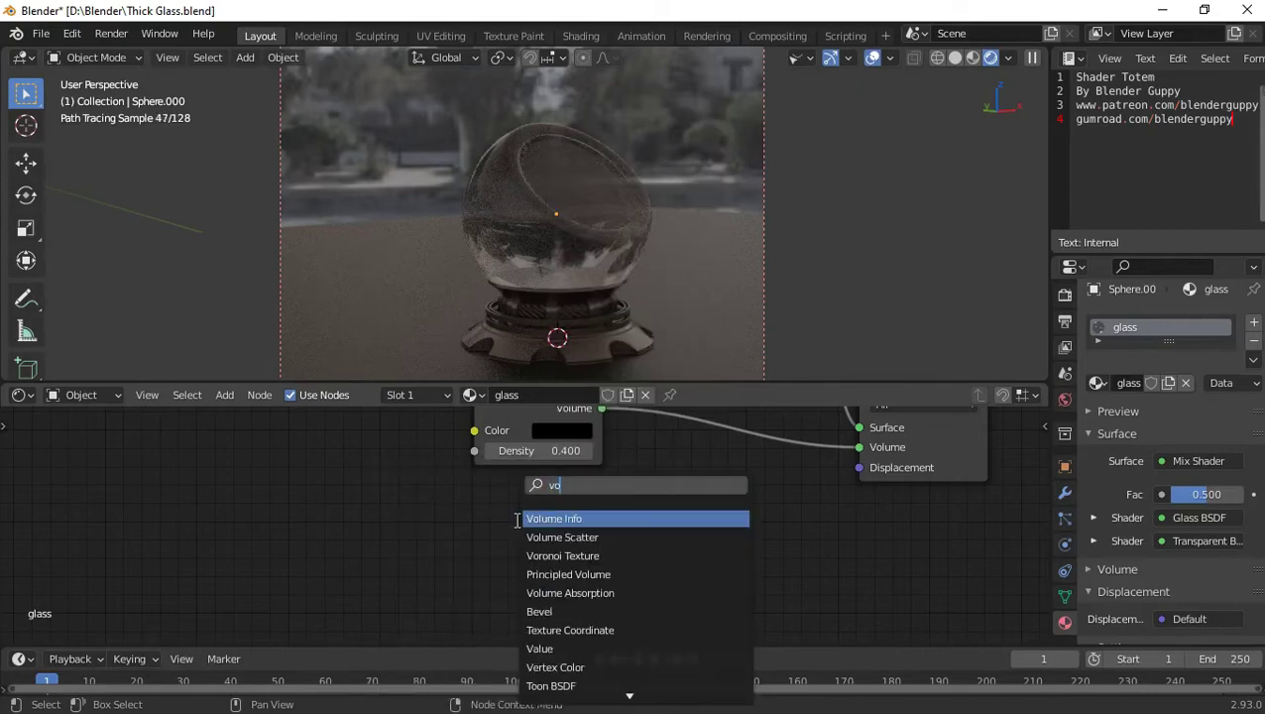
type("lume s")
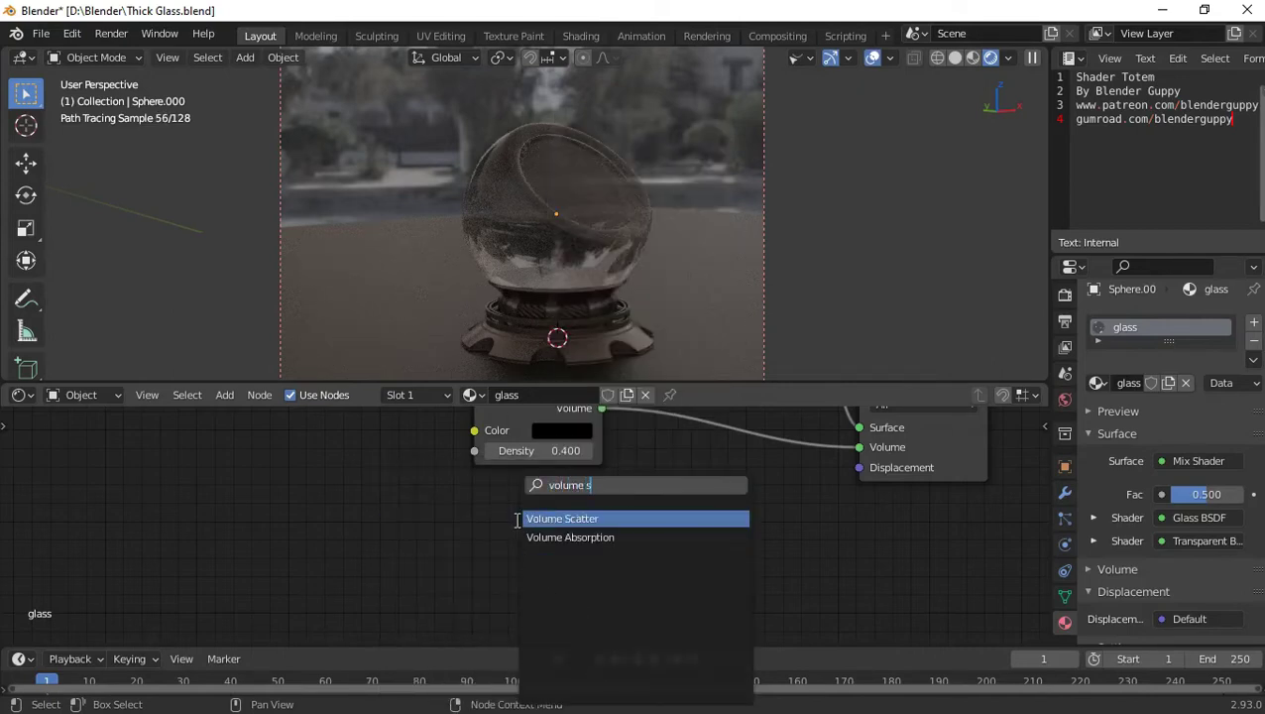
key("Return")
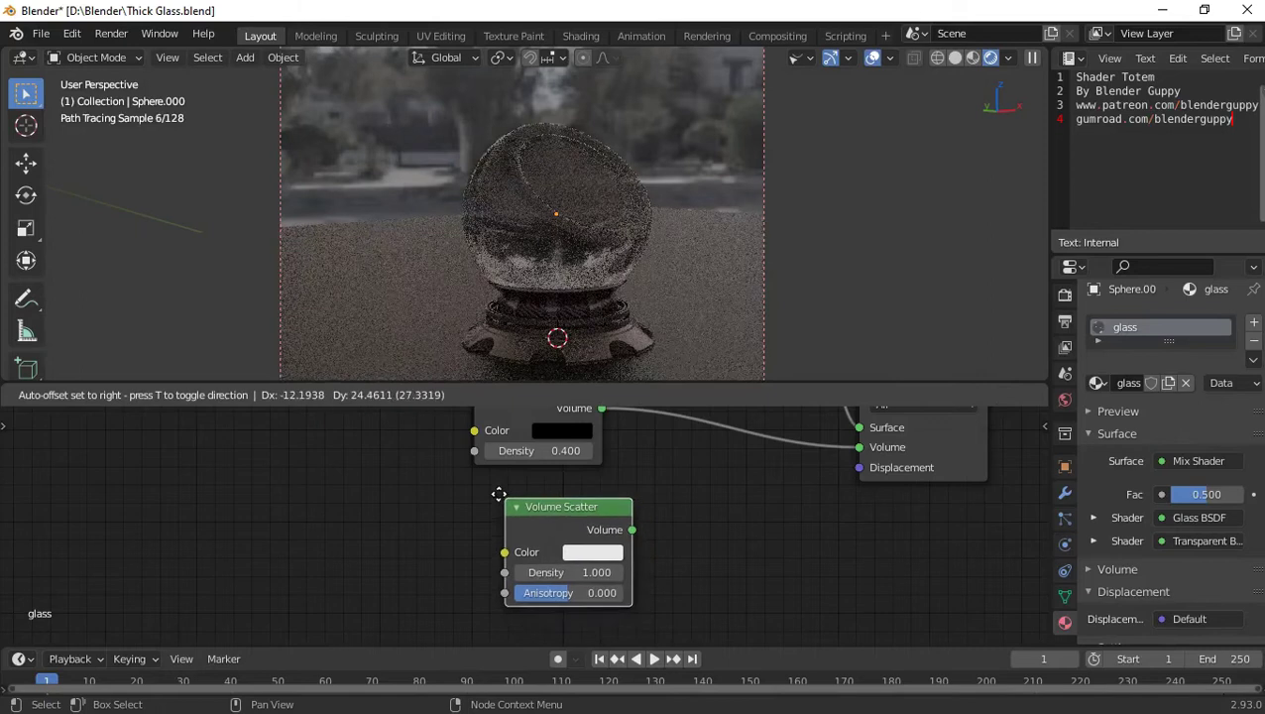
left_click(481, 494)
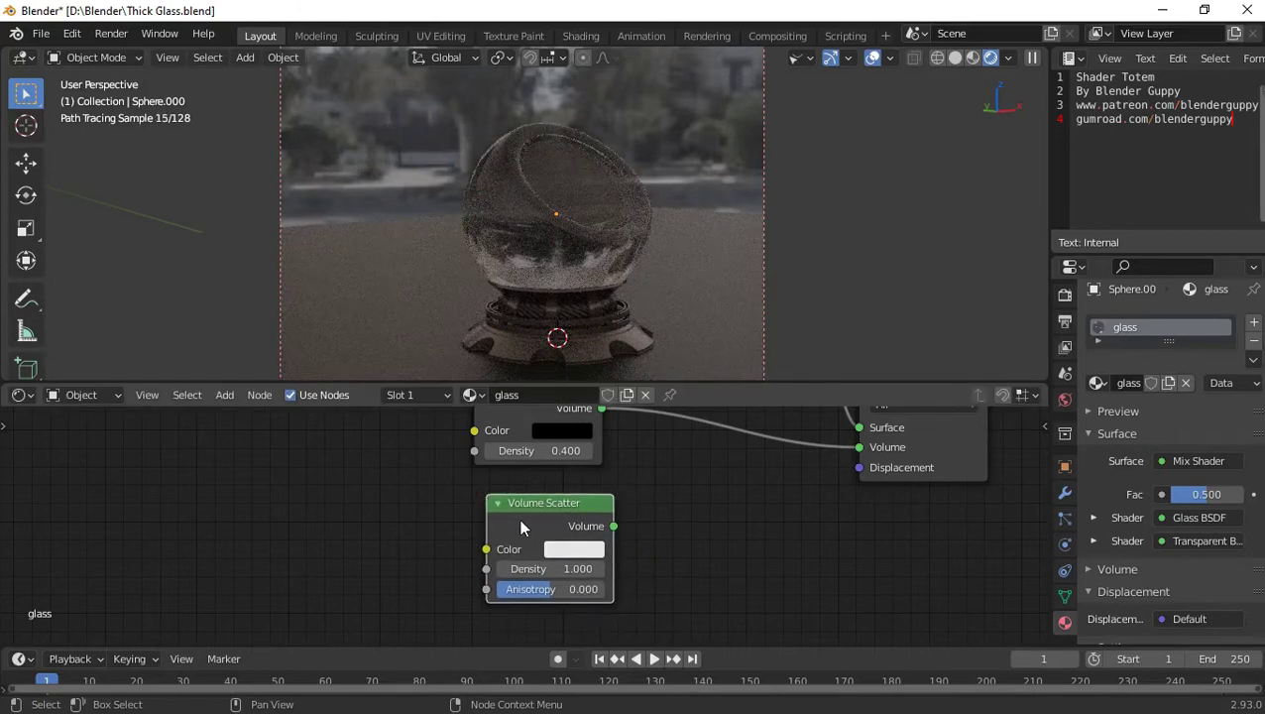
left_click(574, 568)
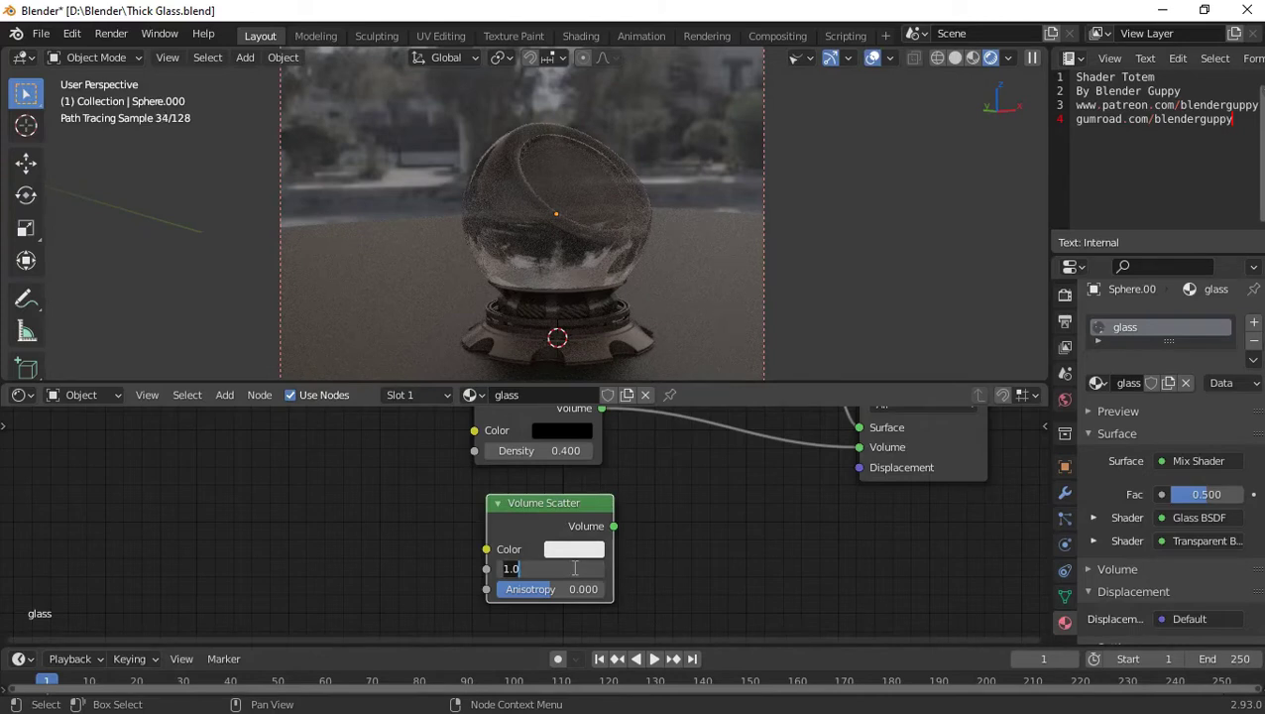
type("5")
key("Return")
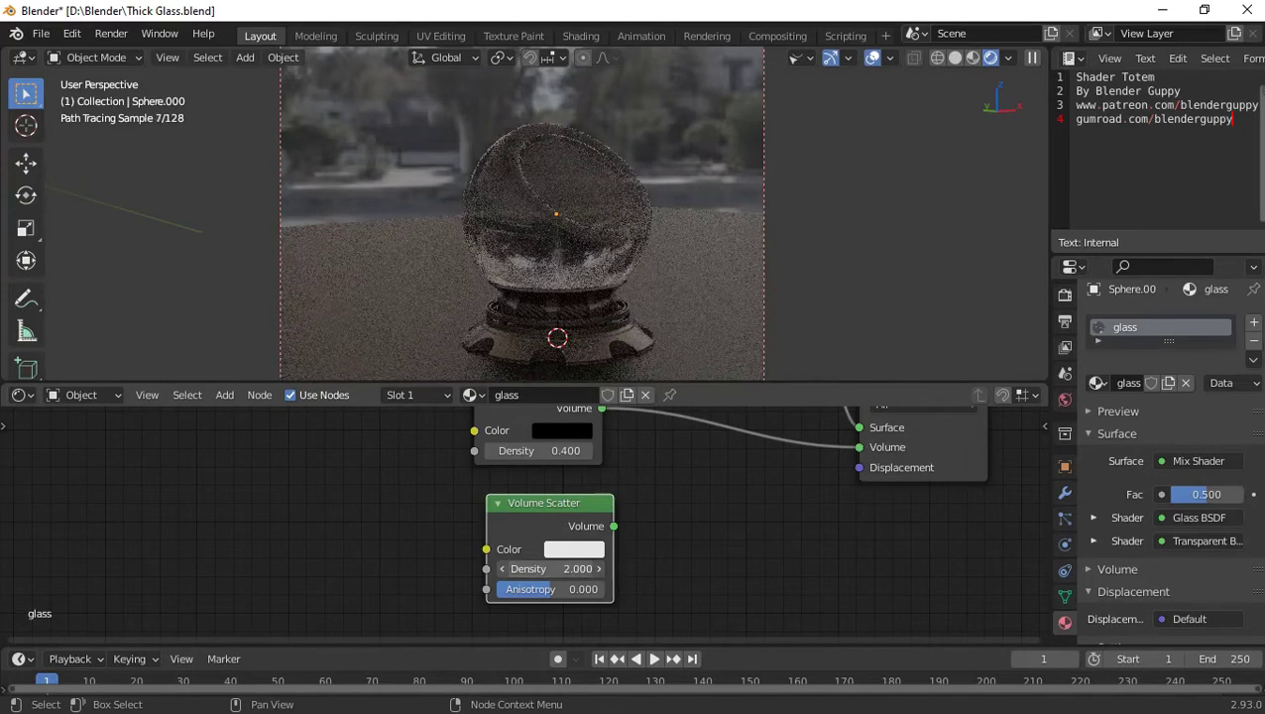
left_click(575, 568)
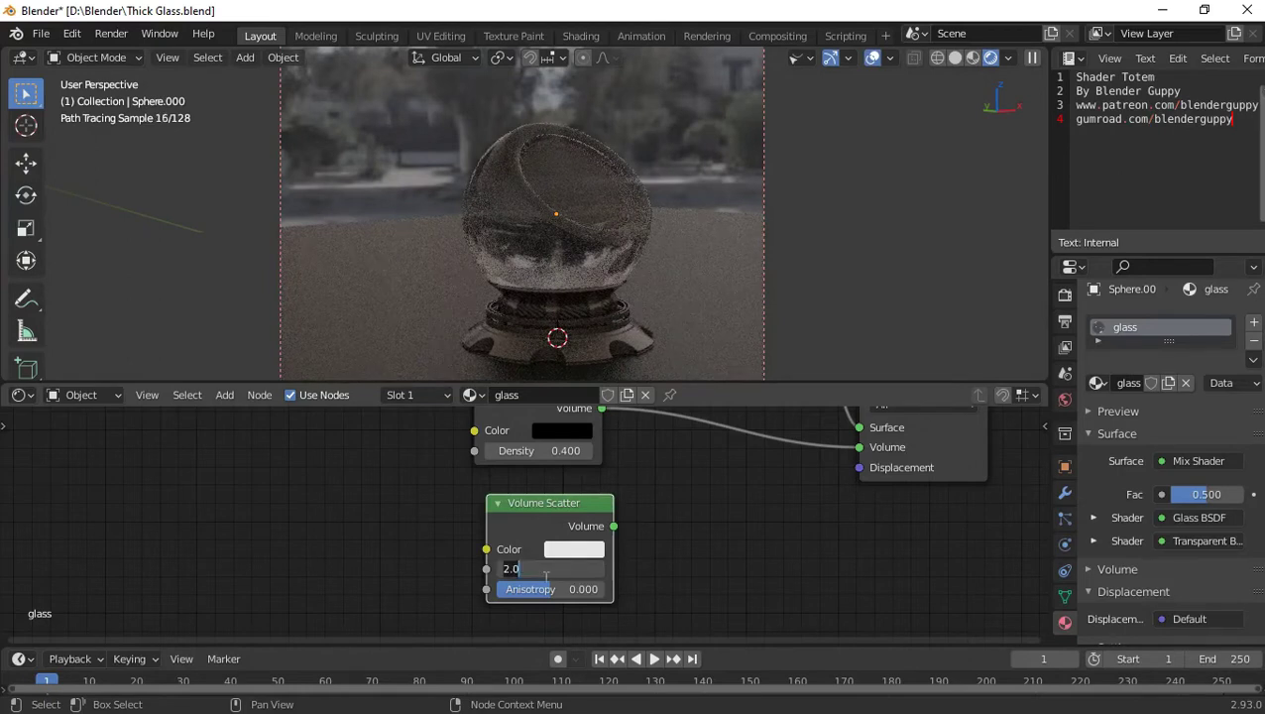
key("Return")
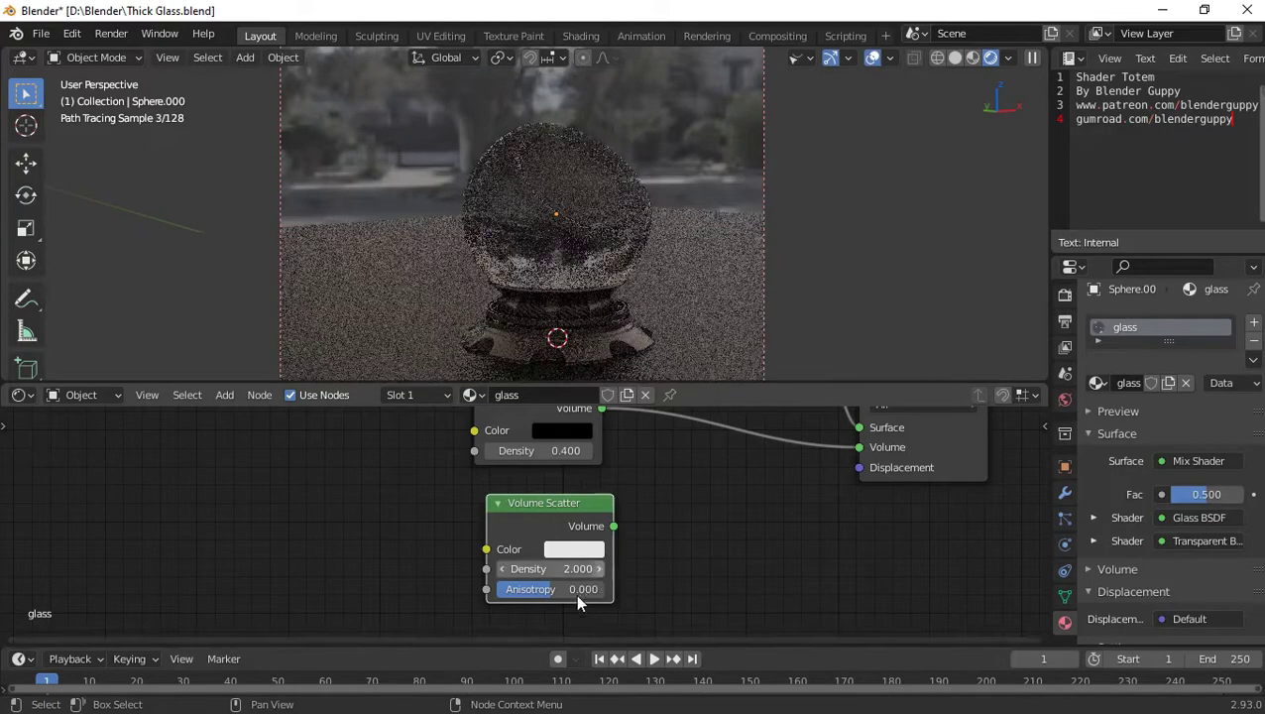
Step: Set the Volume Scatter anisotropy to 0.8 and its colour to black
left_click(561, 592)
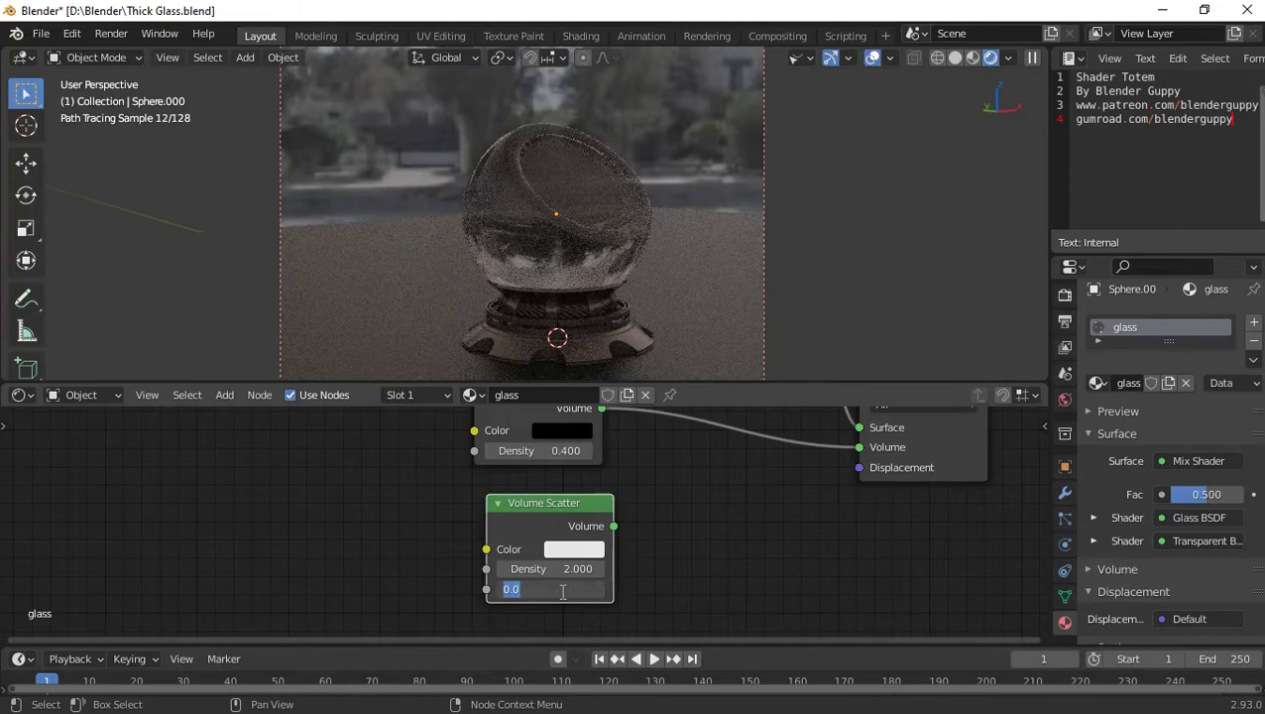
type("0")
type(".8")
key("Return")
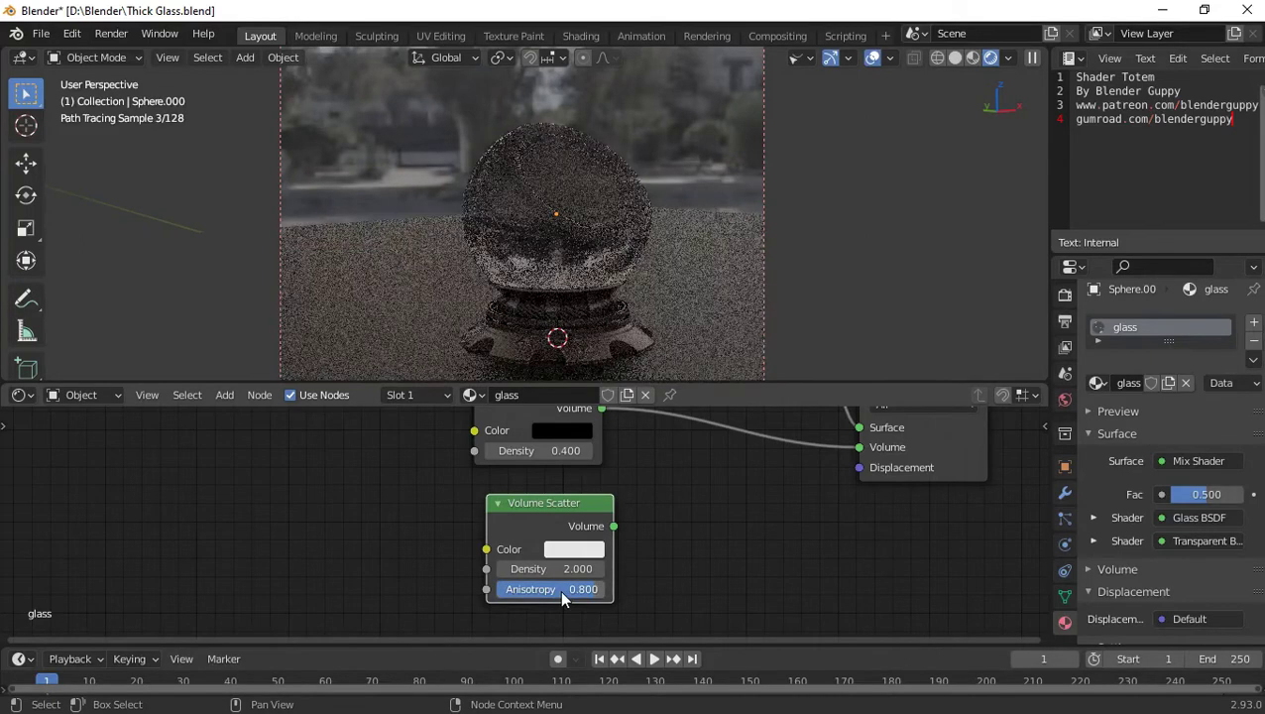
scroll(538, 619, "up", 1)
scroll(535, 613, "up", 1)
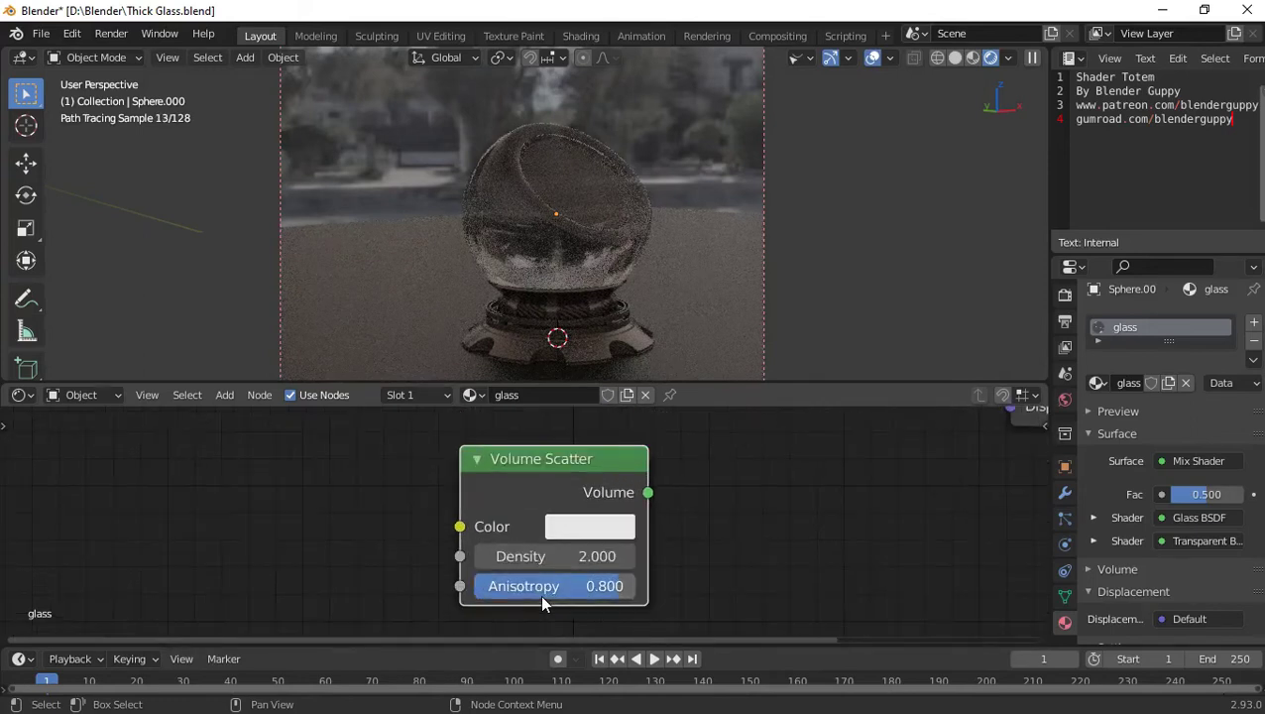
scroll(532, 609, "up", 1)
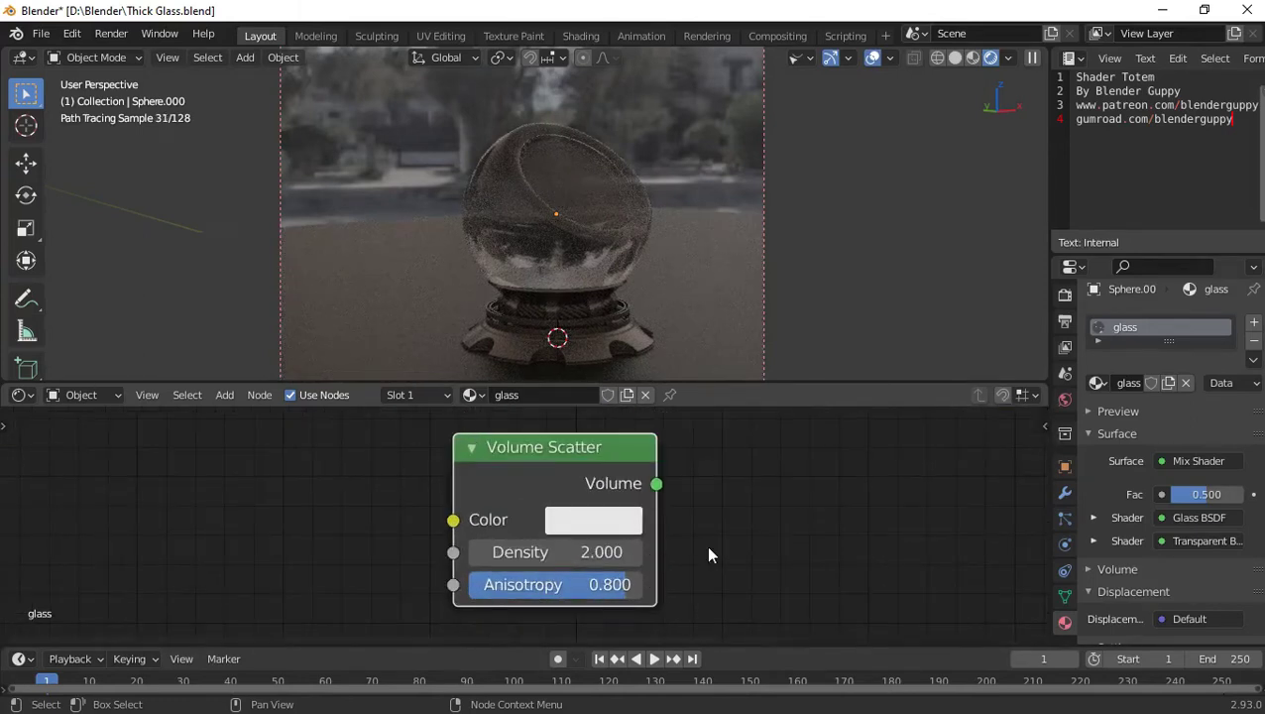
scroll(706, 544, "down", 1)
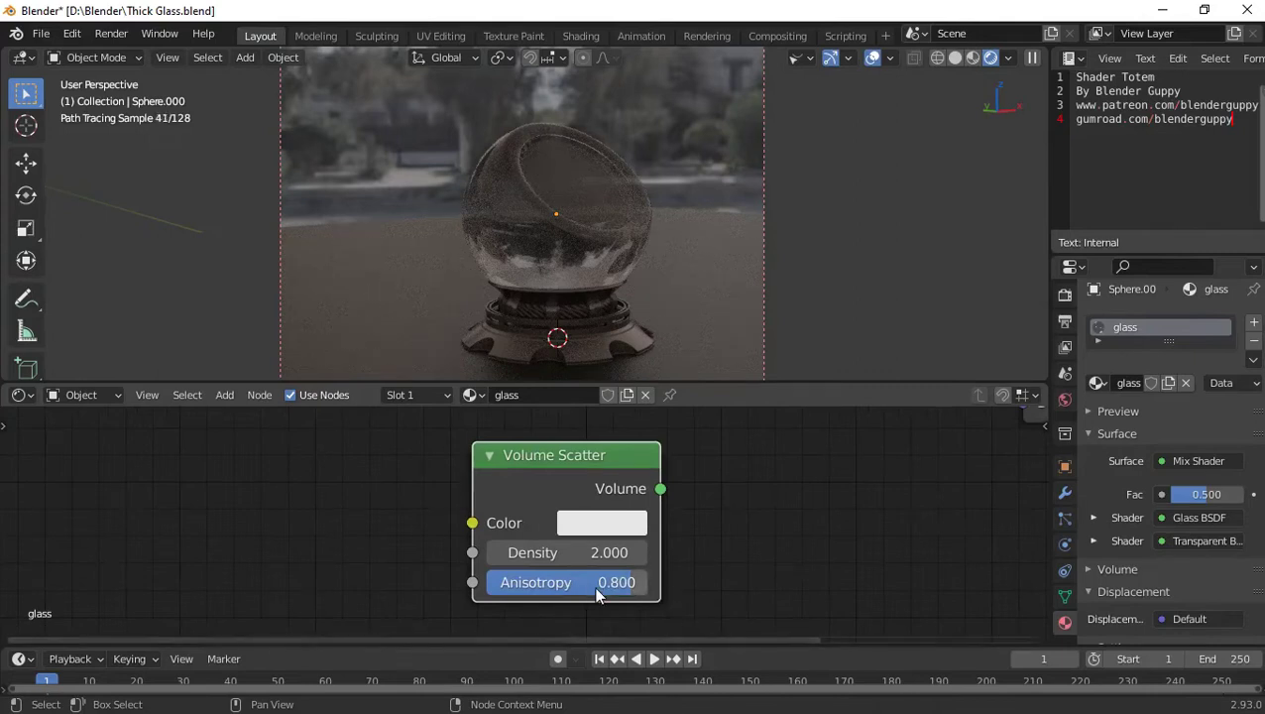
left_click(624, 525)
left_click(790, 327)
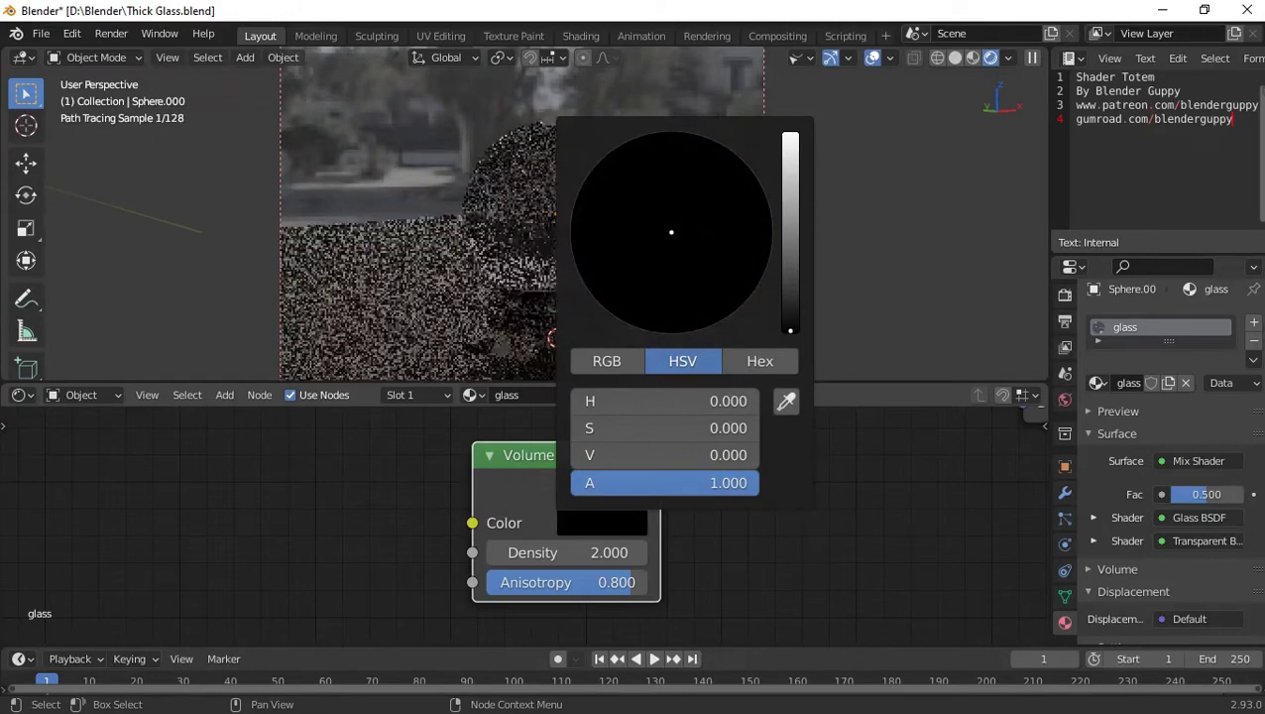
scroll(798, 527, "down", 2)
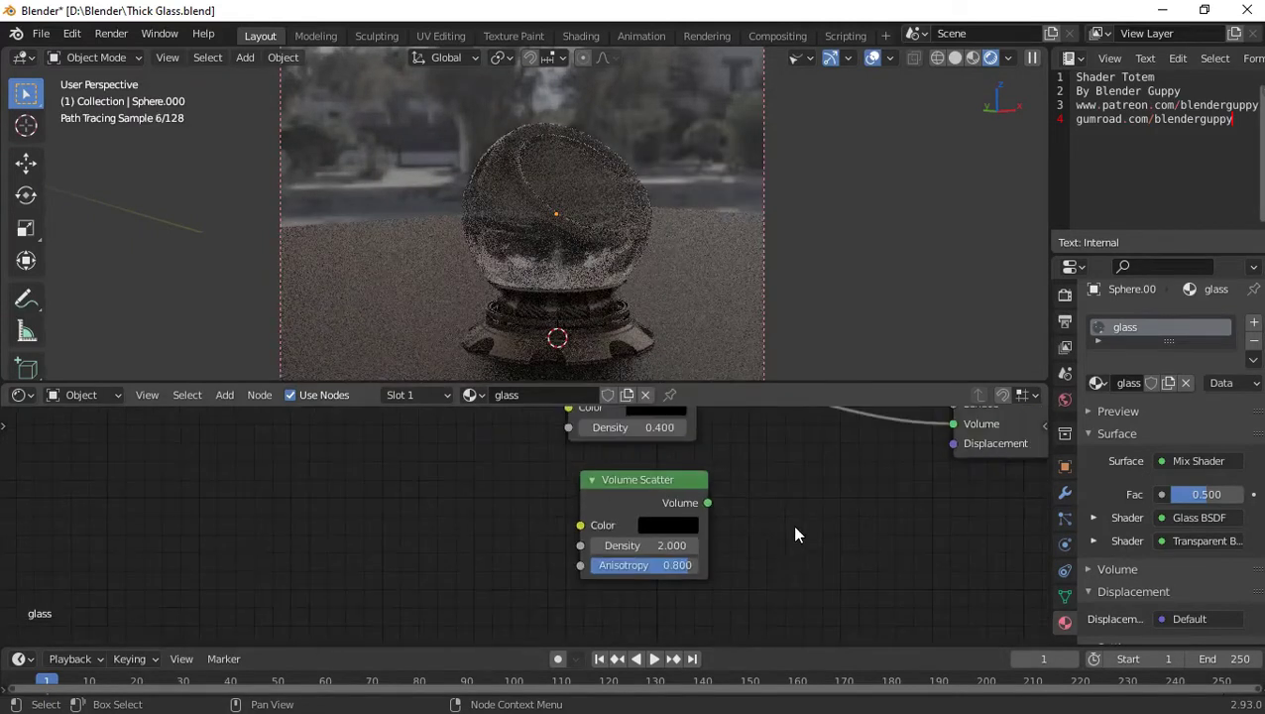
middle_click_drag(729, 552, 608, 600)
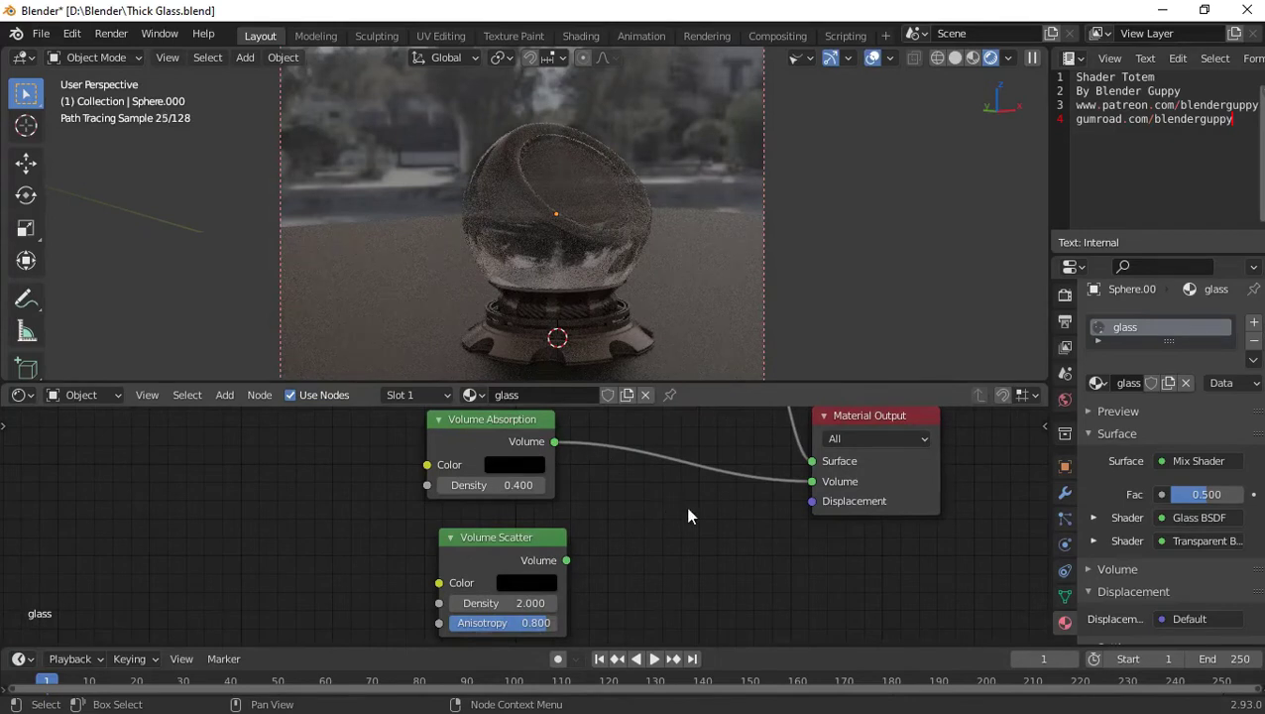
Step: Drop a Math Add node onto the Volume Absorption-to-Material Output link
key("shift+a")
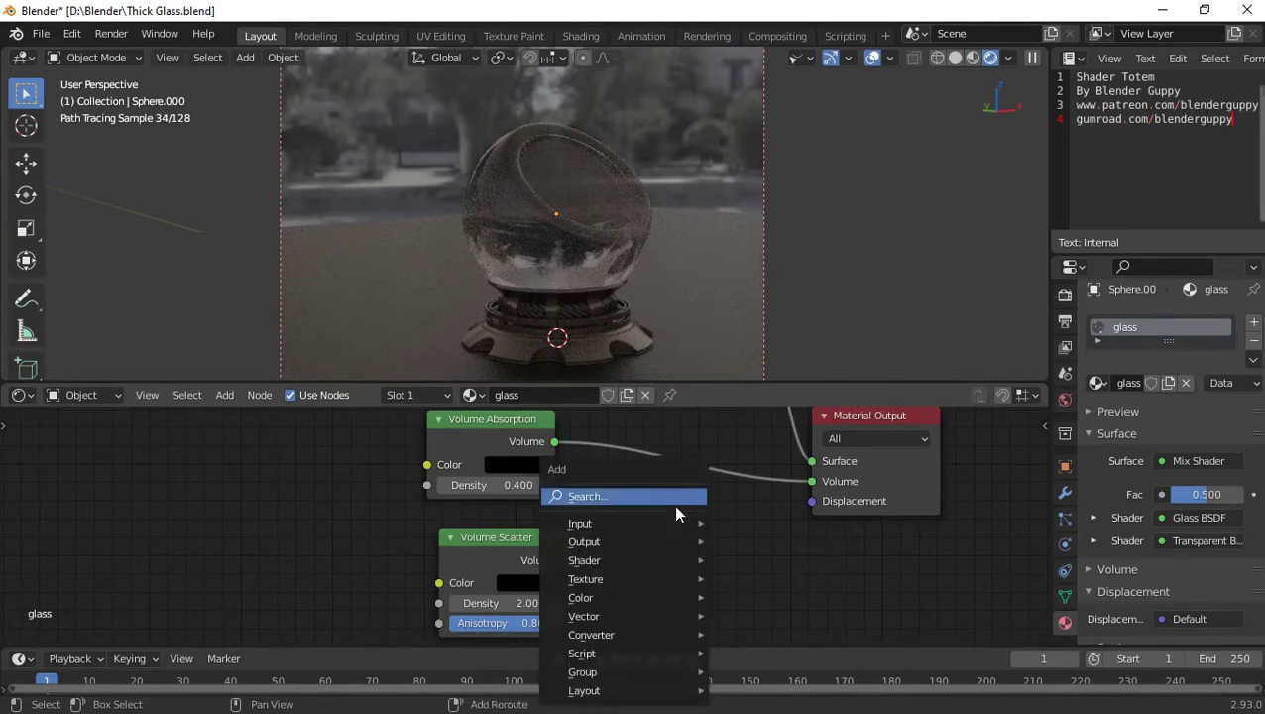
left_click(675, 500)
type("mat")
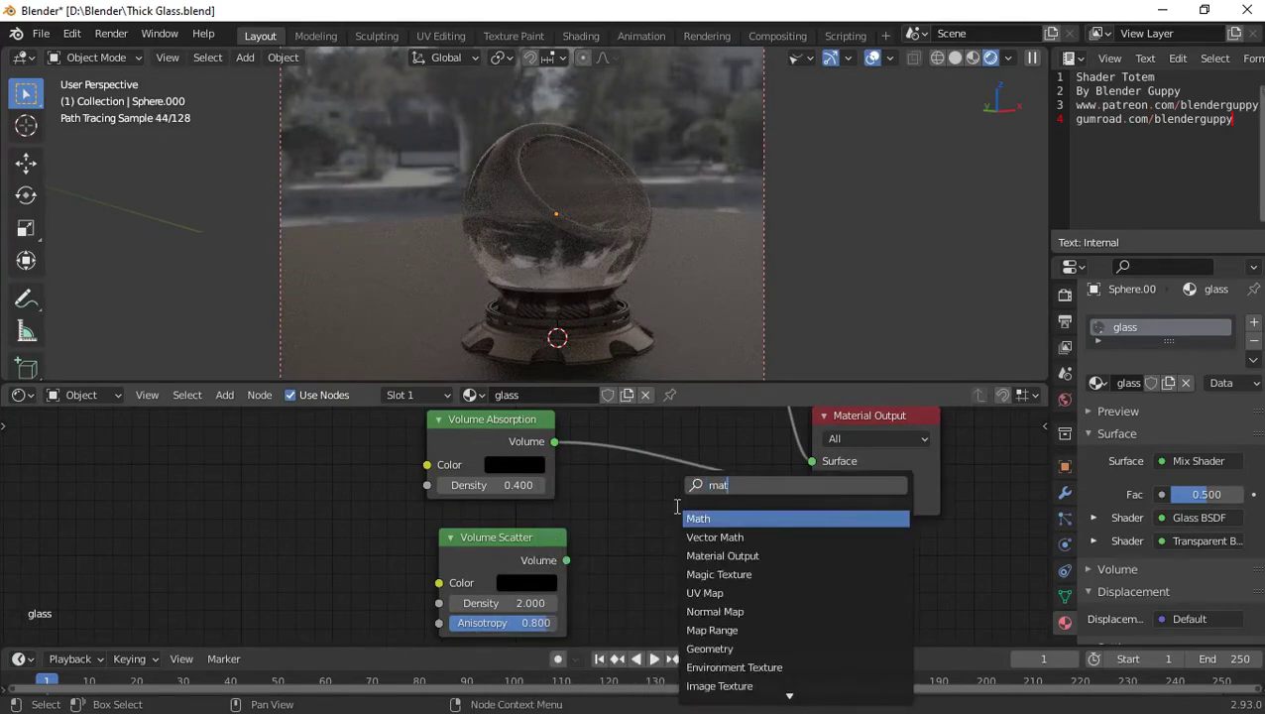
type("h")
key("Return")
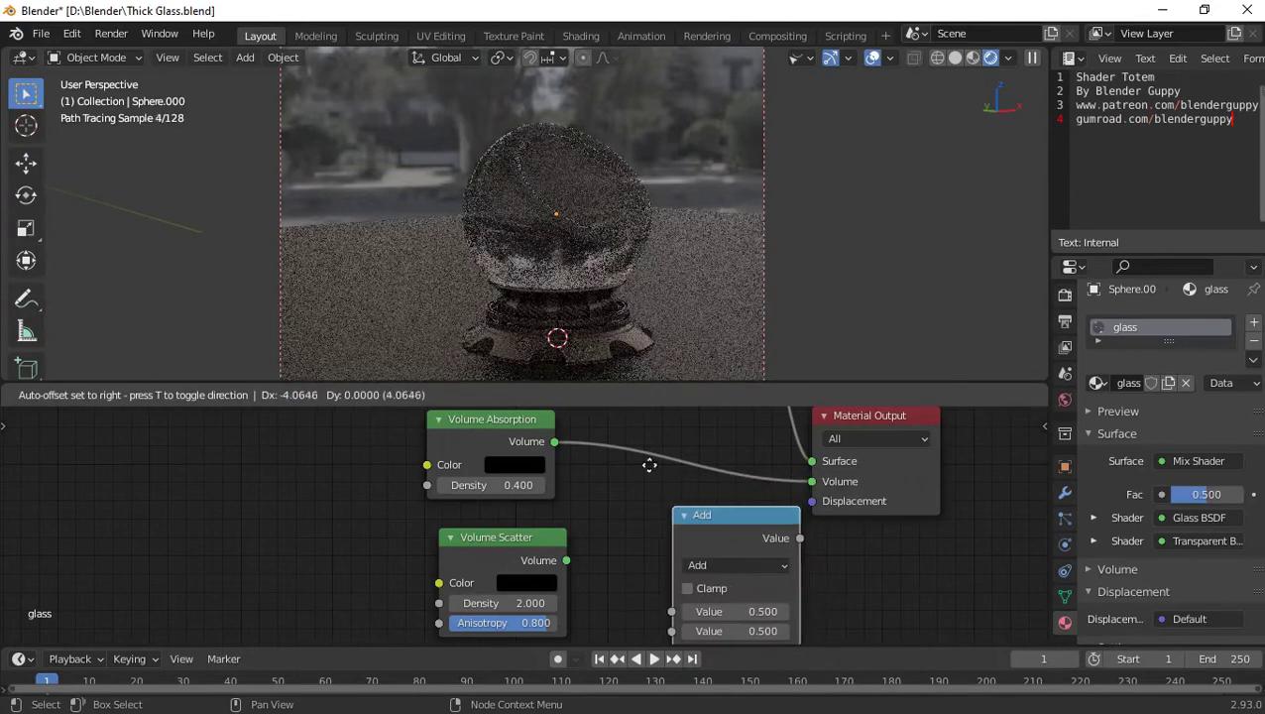
left_click(646, 443)
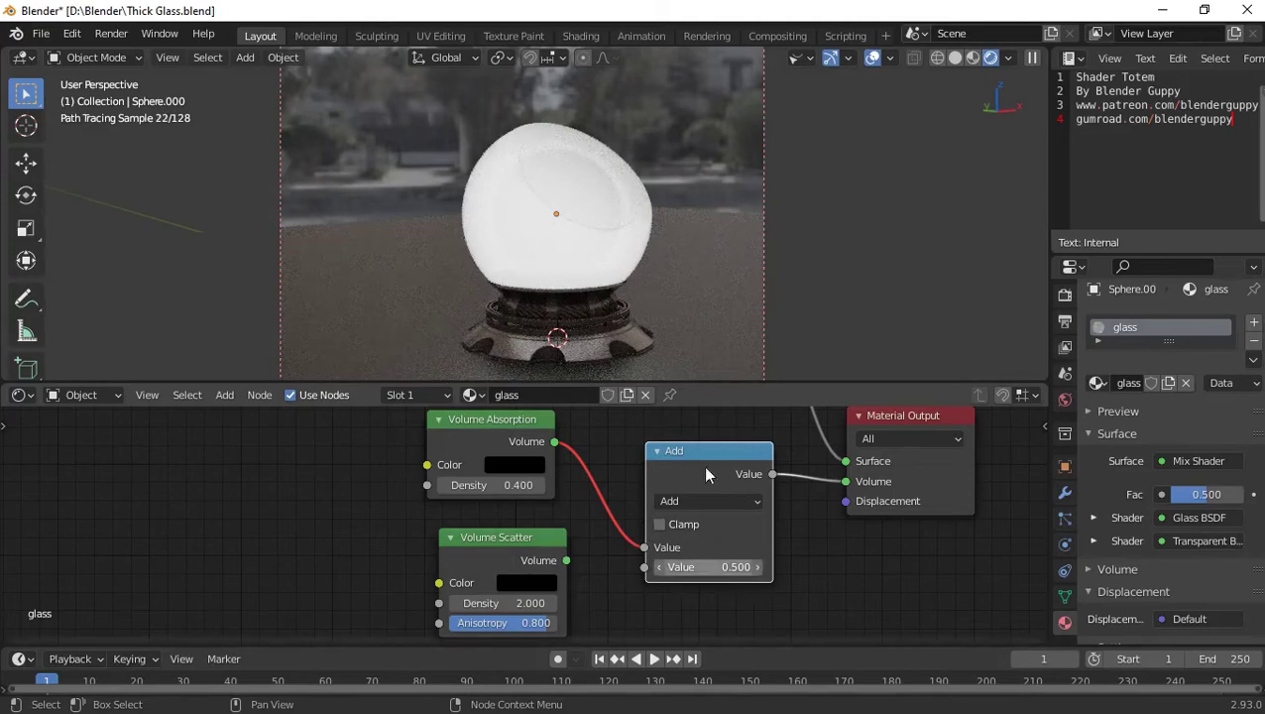
Step: Swap the Math Add node for an Add Shader feeding Volume Absorption plus Scatter into Volume
key("x")
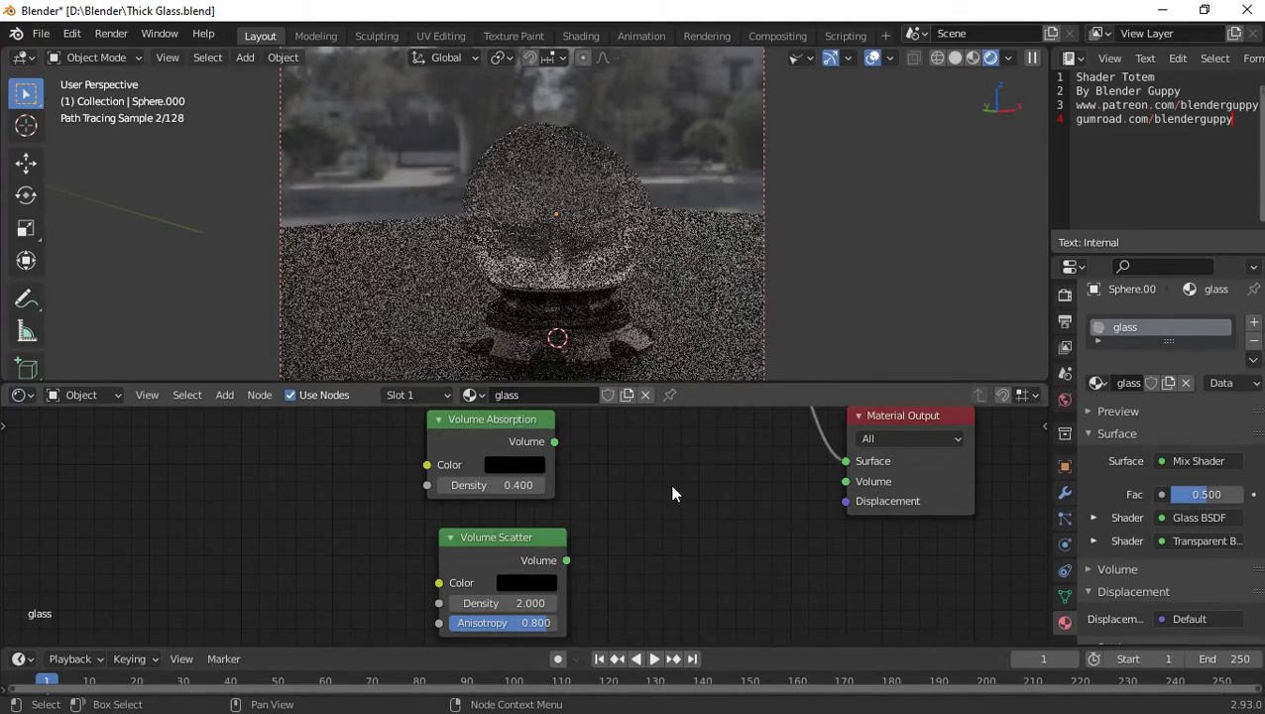
key("shift+a")
type("a")
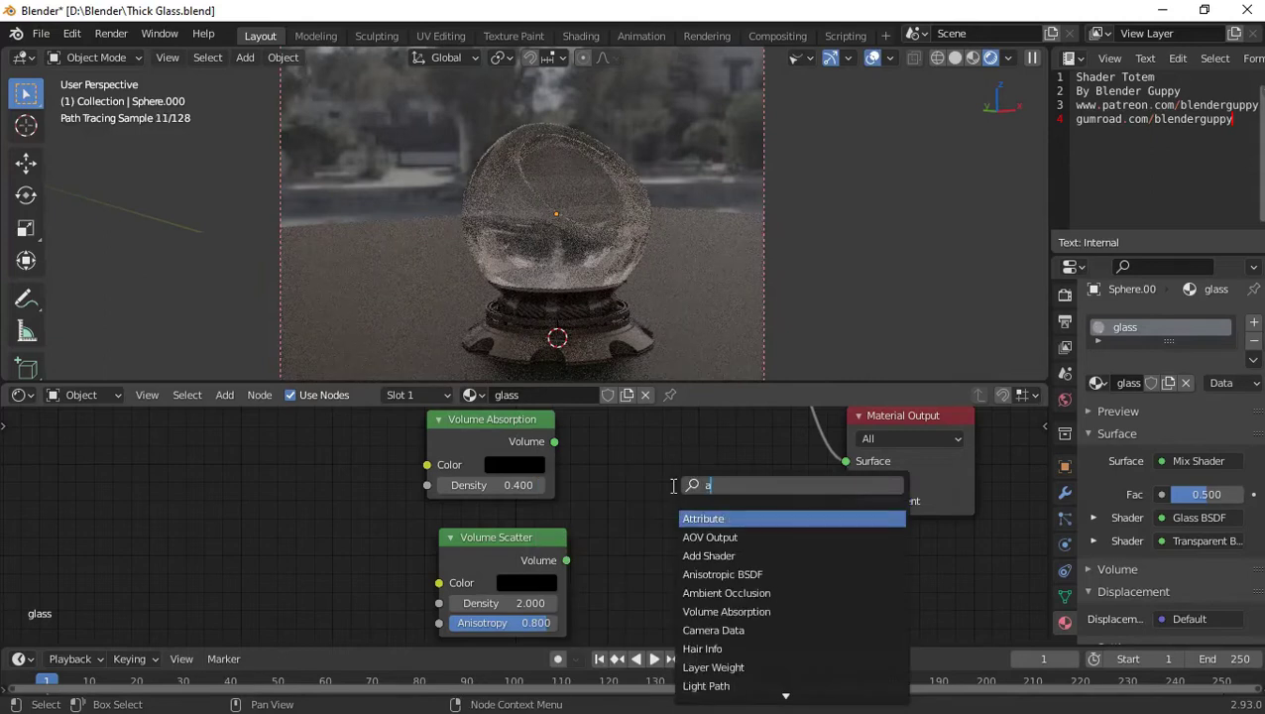
type("dd")
key("Return")
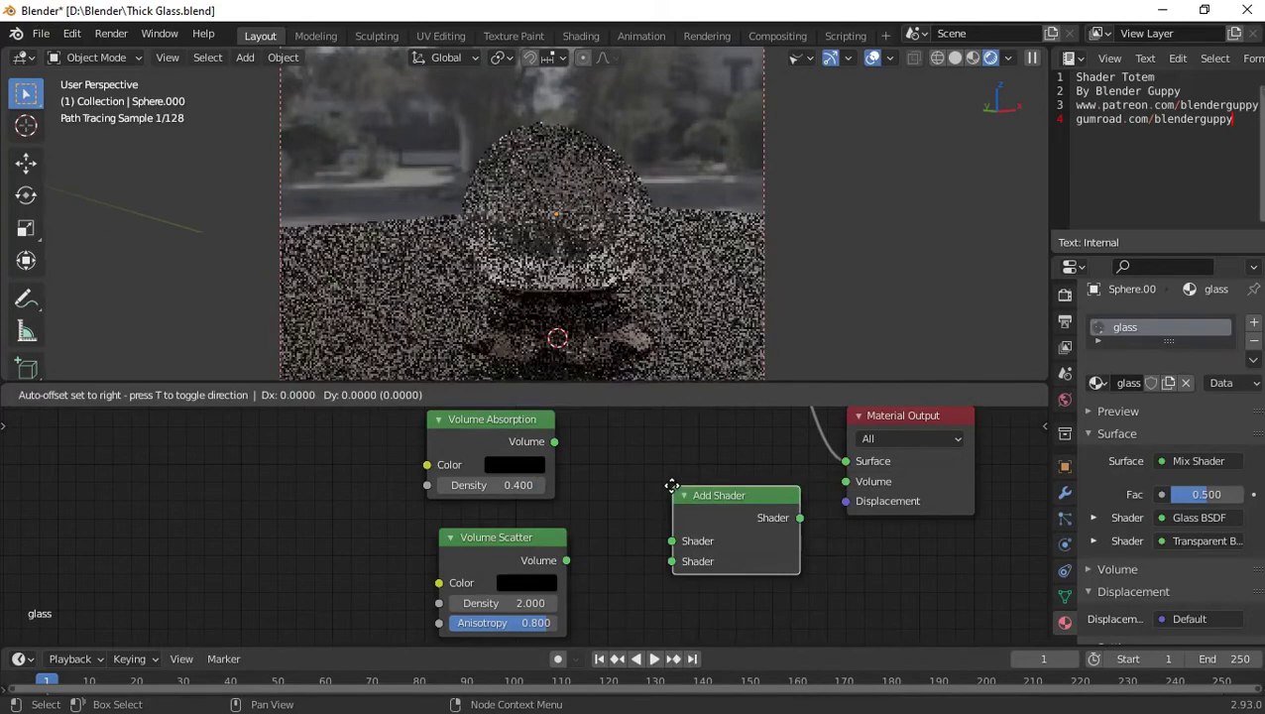
left_click(653, 463)
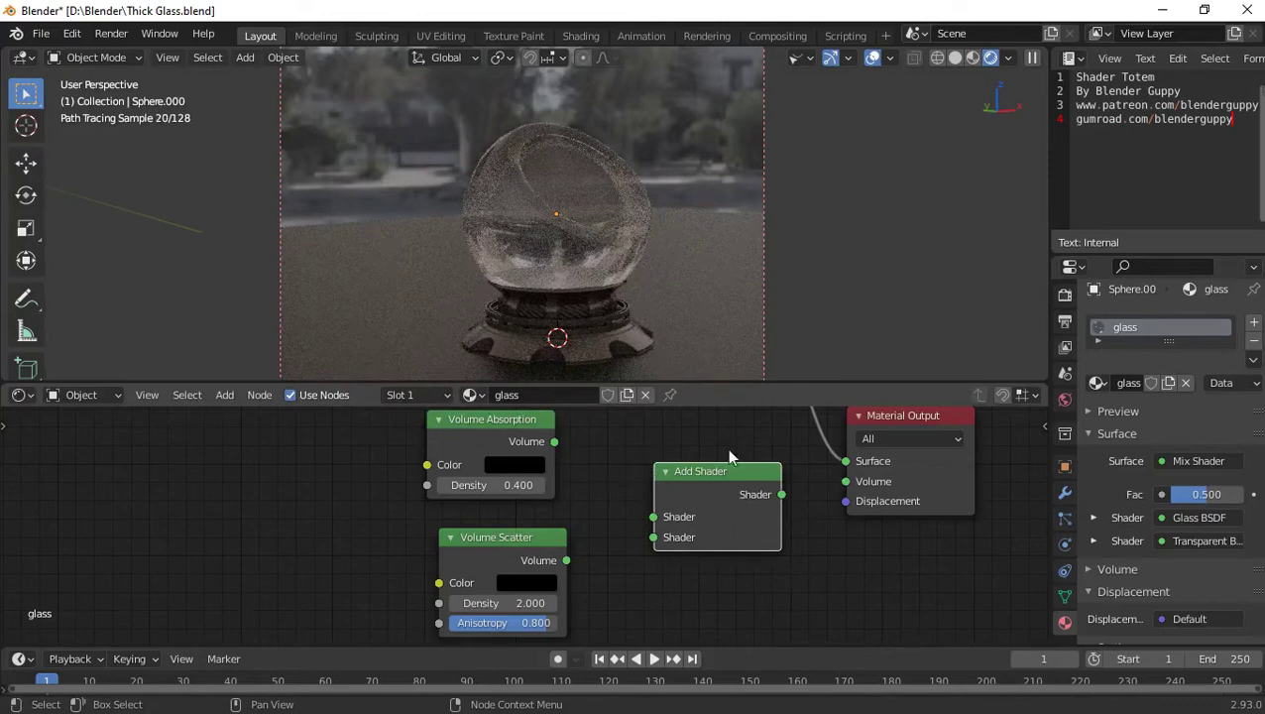
left_click_drag(555, 442, 660, 525)
left_click_drag(566, 560, 652, 543)
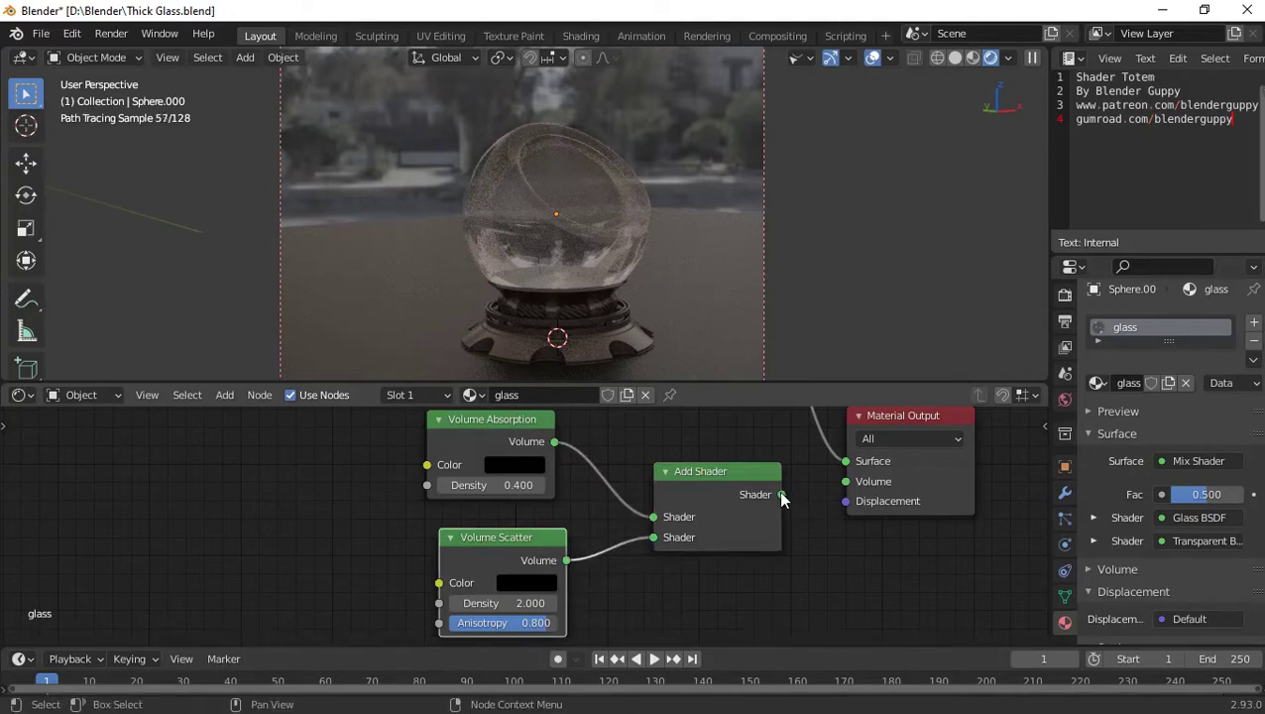
left_click_drag(782, 494, 845, 482)
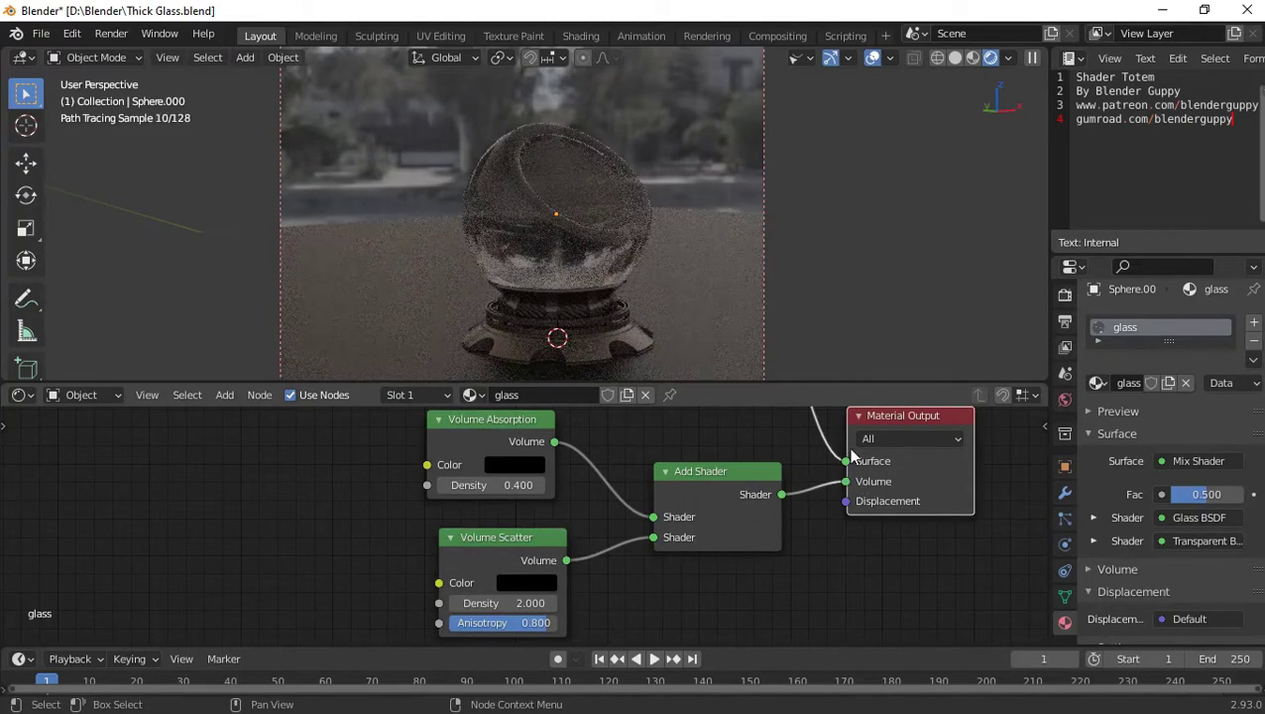
Step: Render the still image with Render Image and zoom in on the sphere
left_click(112, 36)
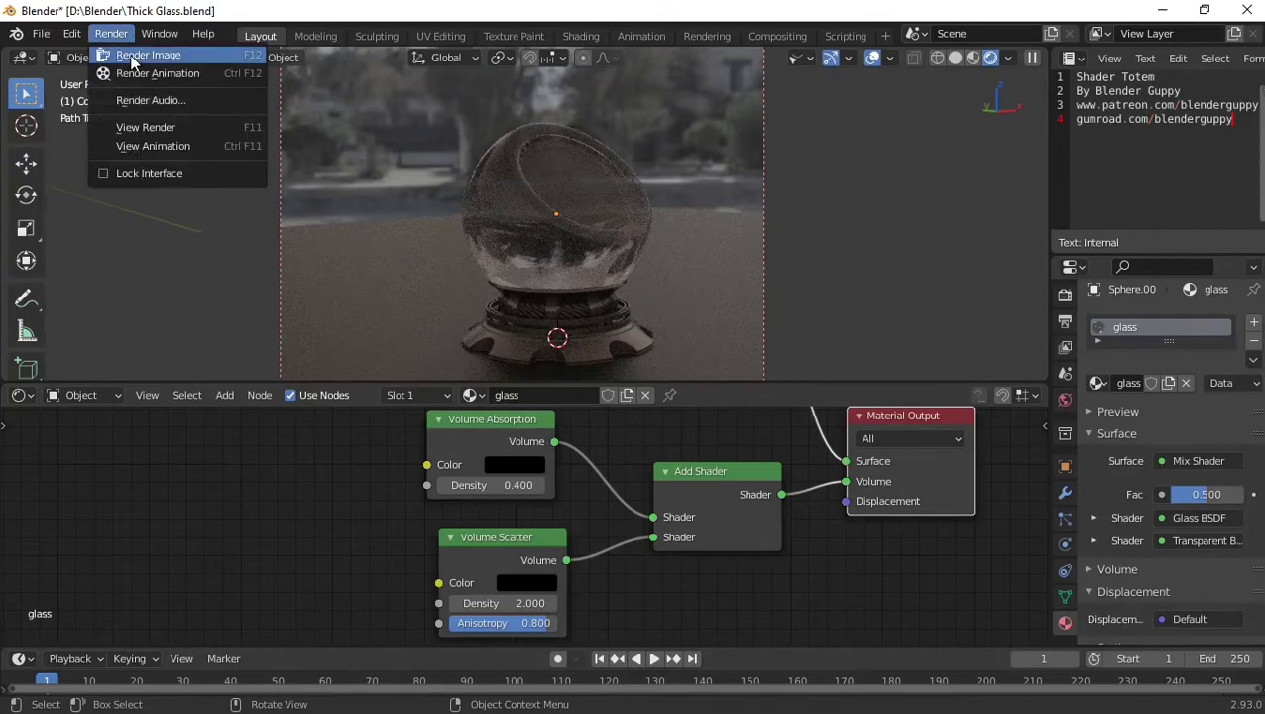
left_click(132, 62)
scroll(771, 397, "up", 2)
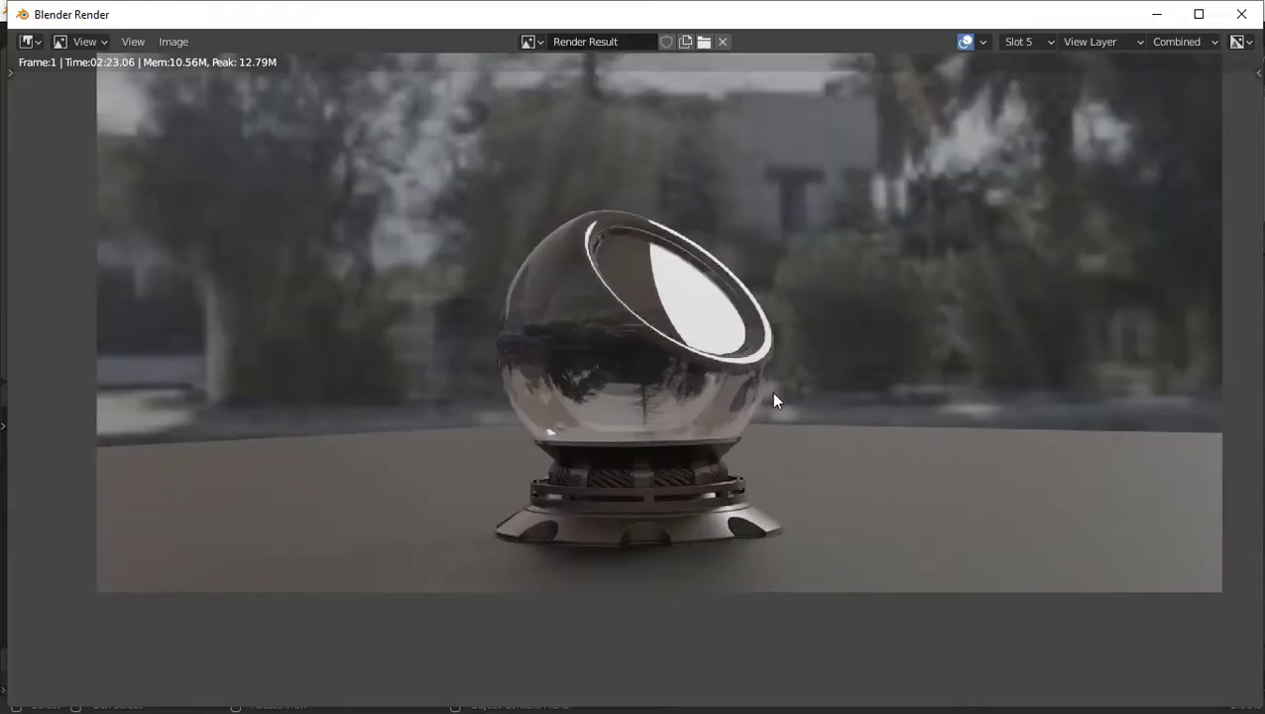
middle_click_drag(770, 412, 717, 472)
scroll(719, 445, "up", 2)
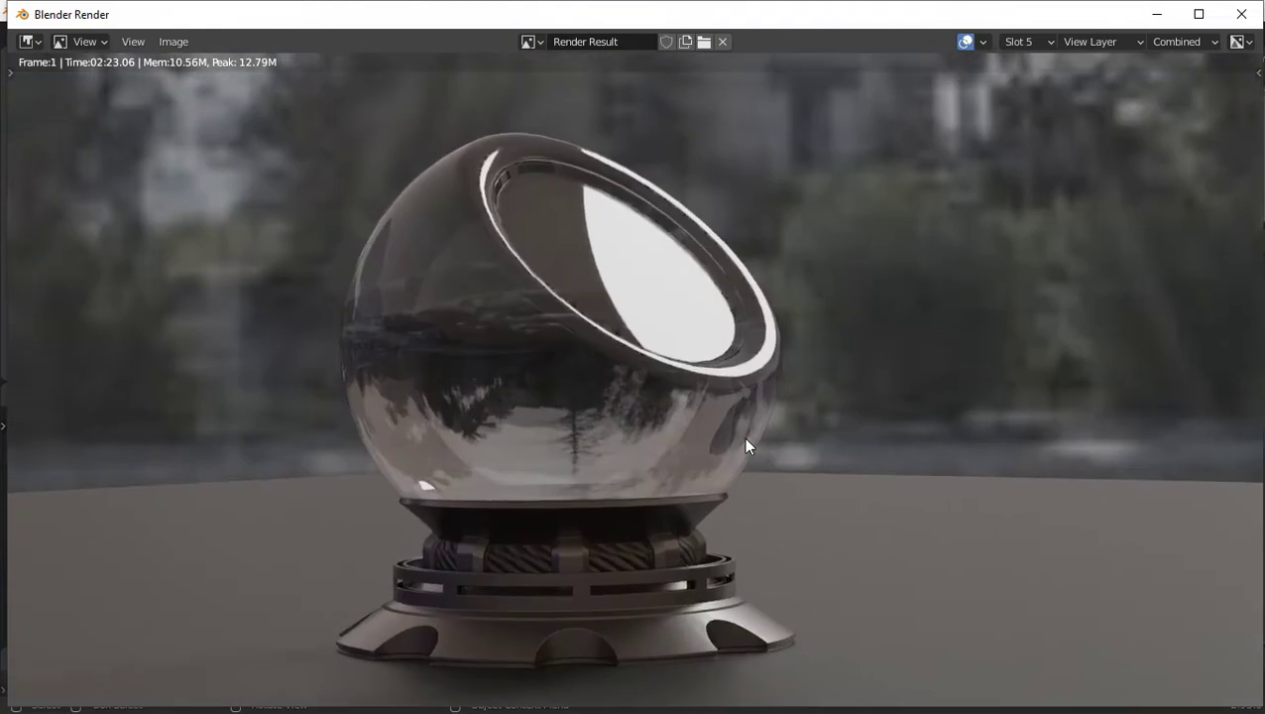
scroll(746, 446, "down", 1)
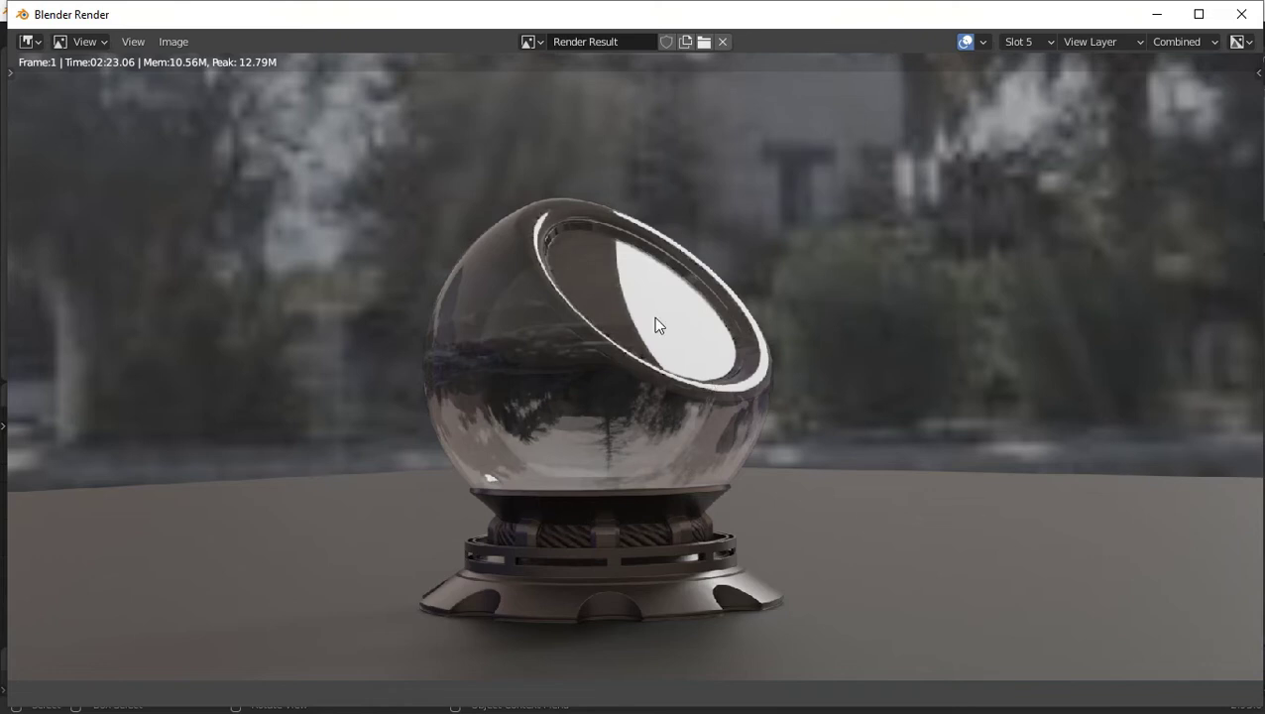
middle_click_drag(918, 437, 885, 392)
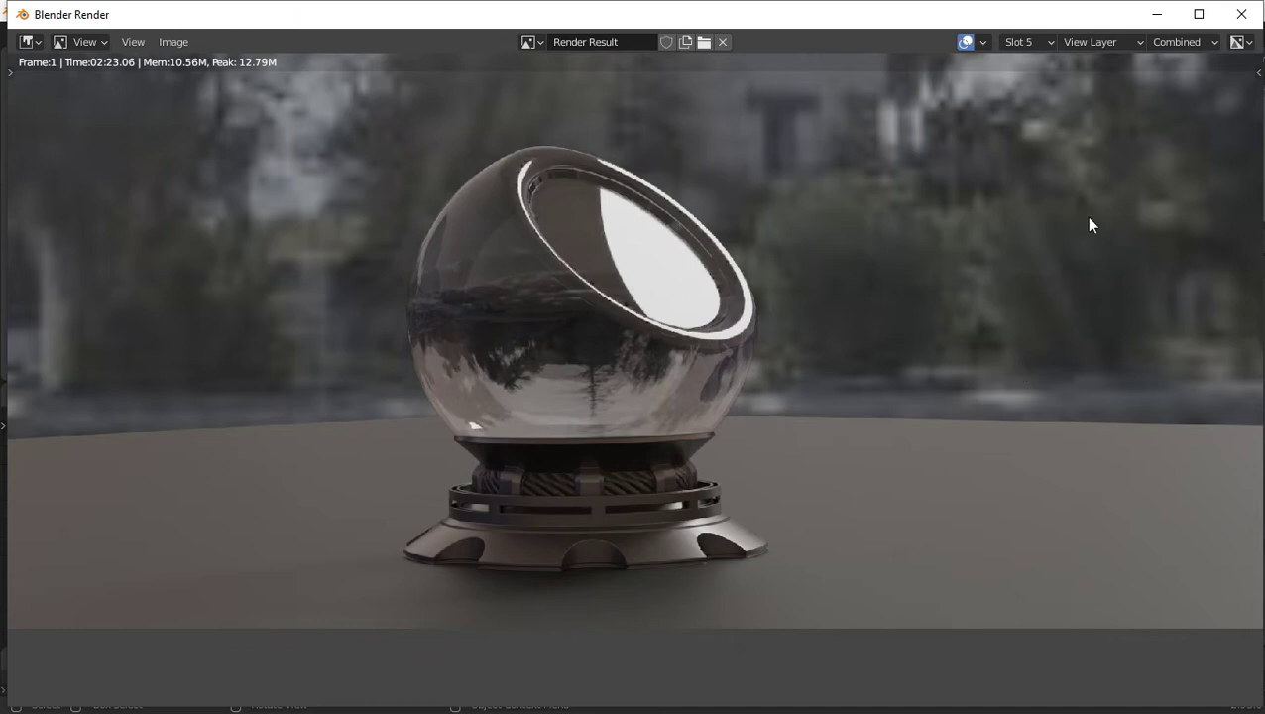
Step: Compare the Slot 4 render with the Slot 5 render and refit the image
left_click(1043, 43)
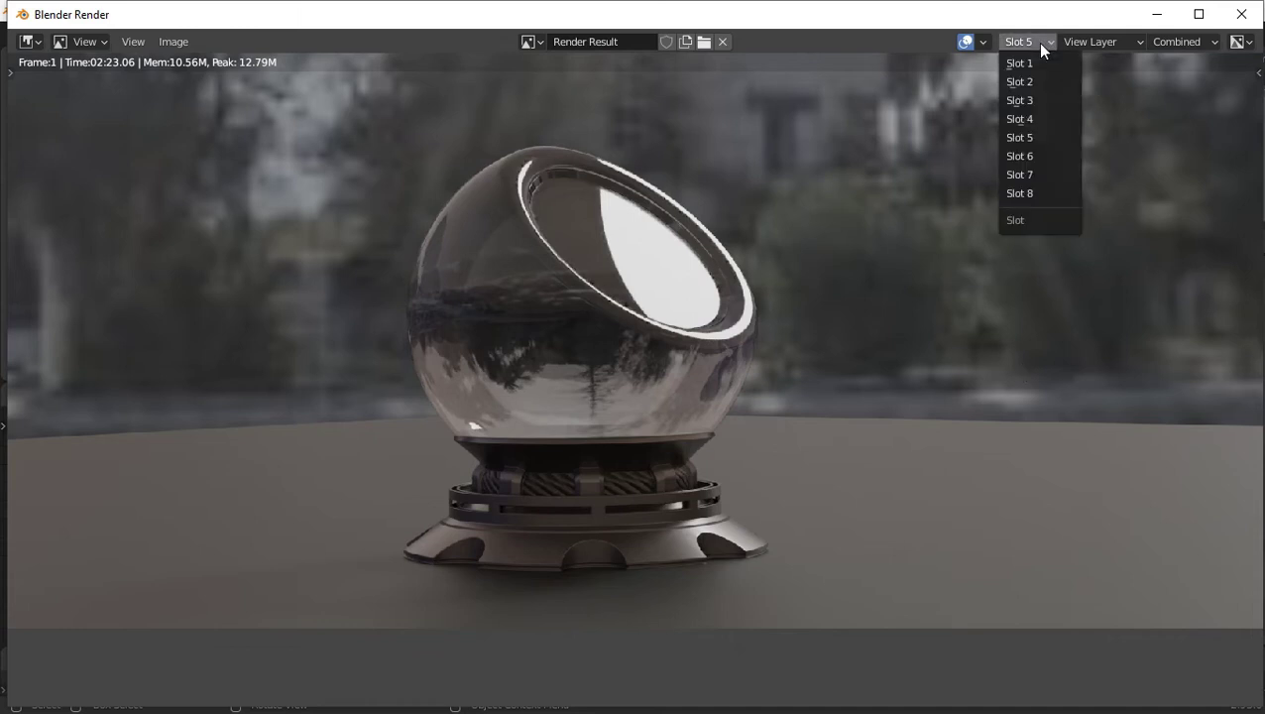
left_click(1037, 124)
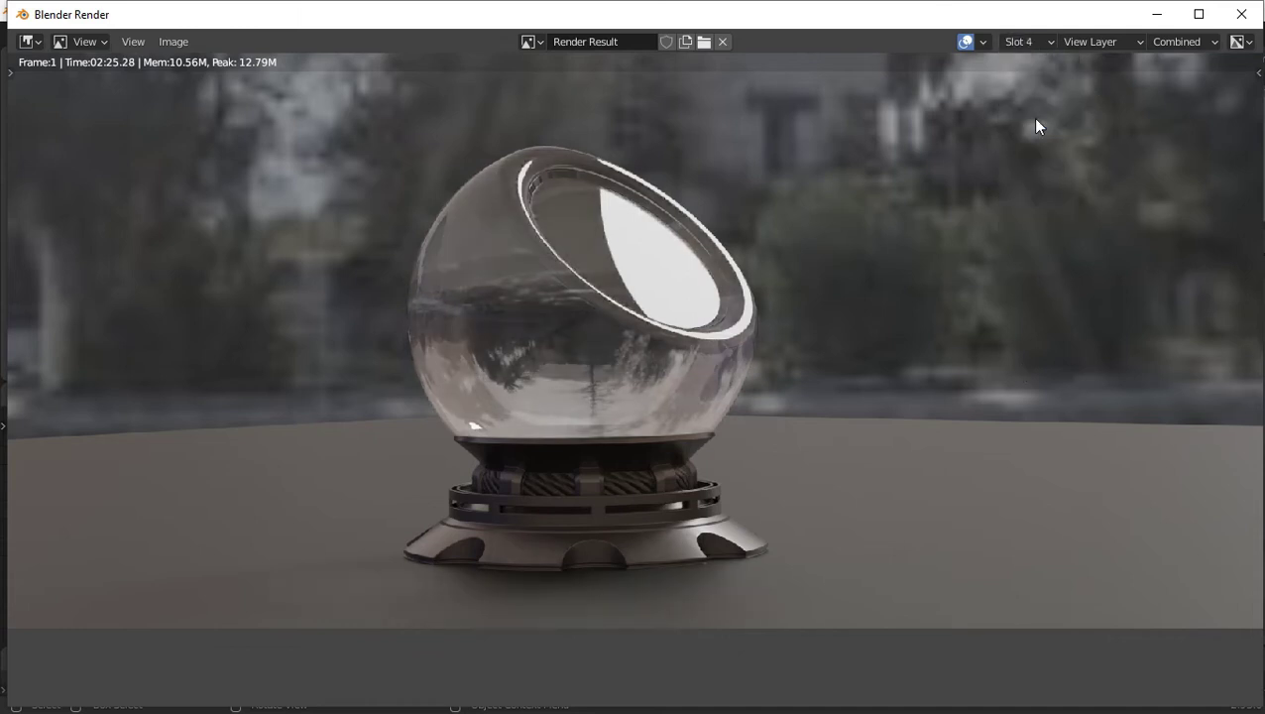
left_click(1034, 40)
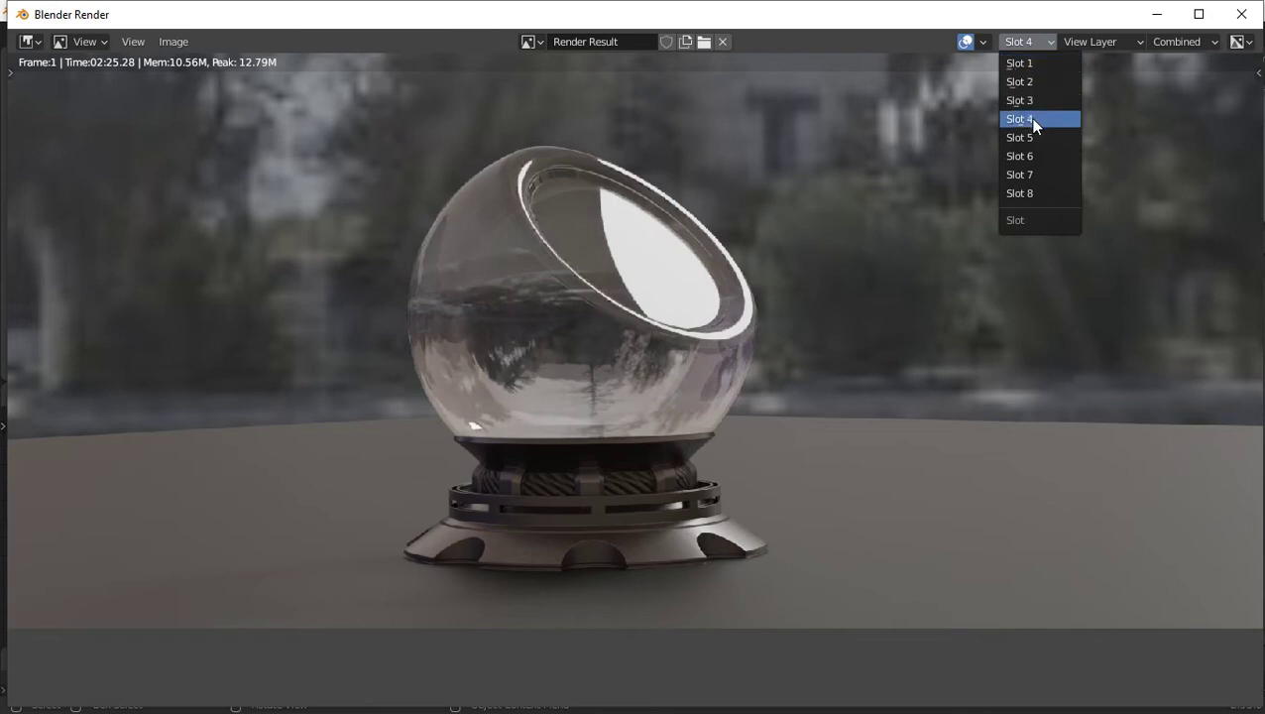
left_click(1032, 144)
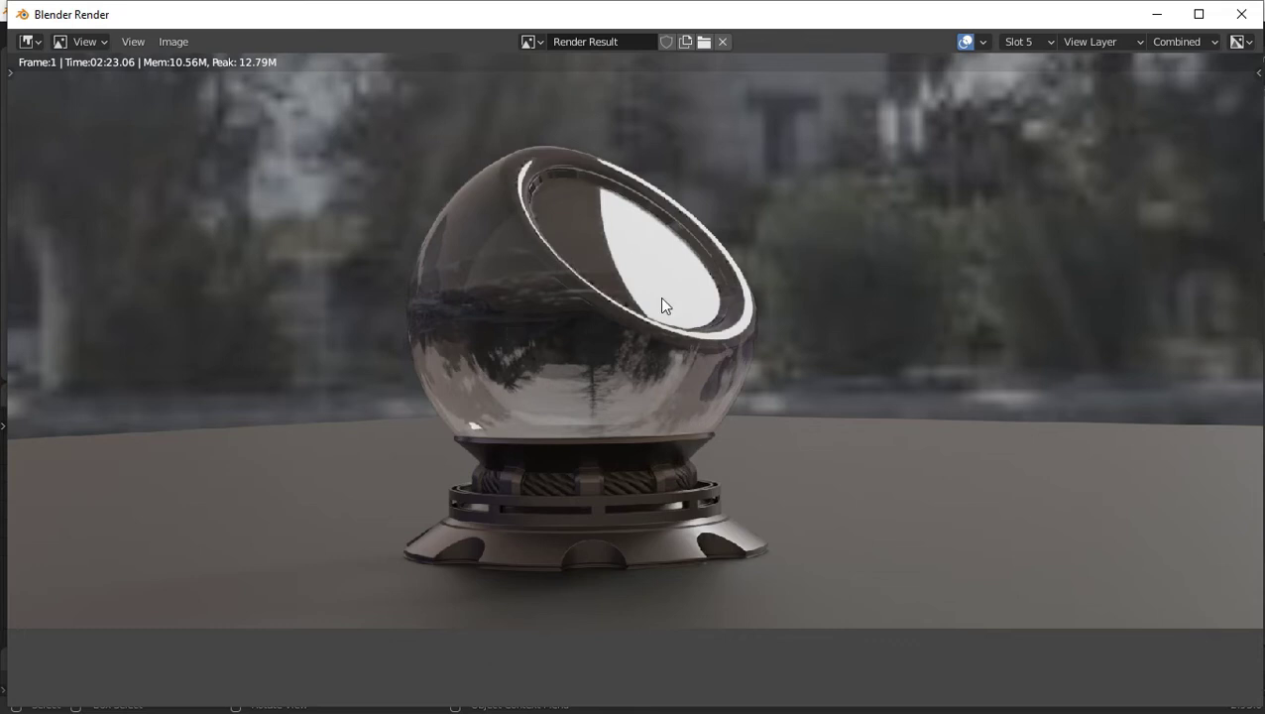
scroll(756, 336, "down", 1)
scroll(756, 336, "down", 3)
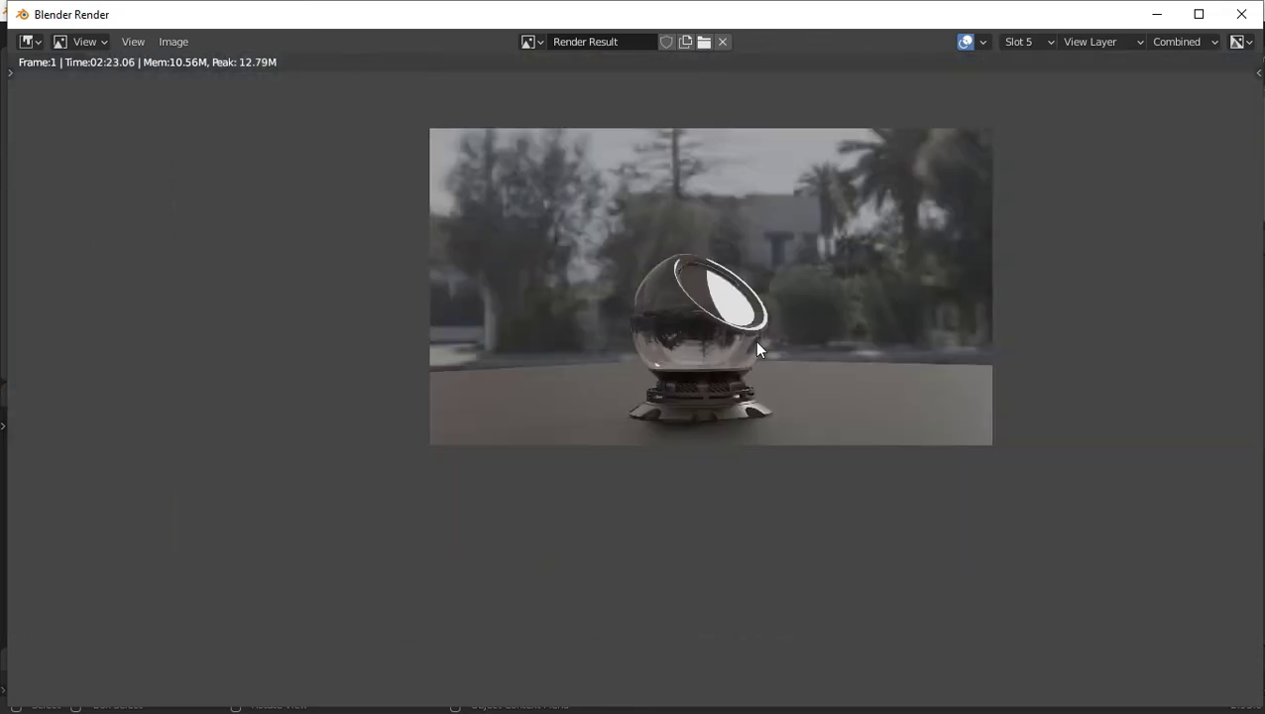
middle_click_drag(754, 340, 680, 375)
scroll(680, 375, "up", 2)
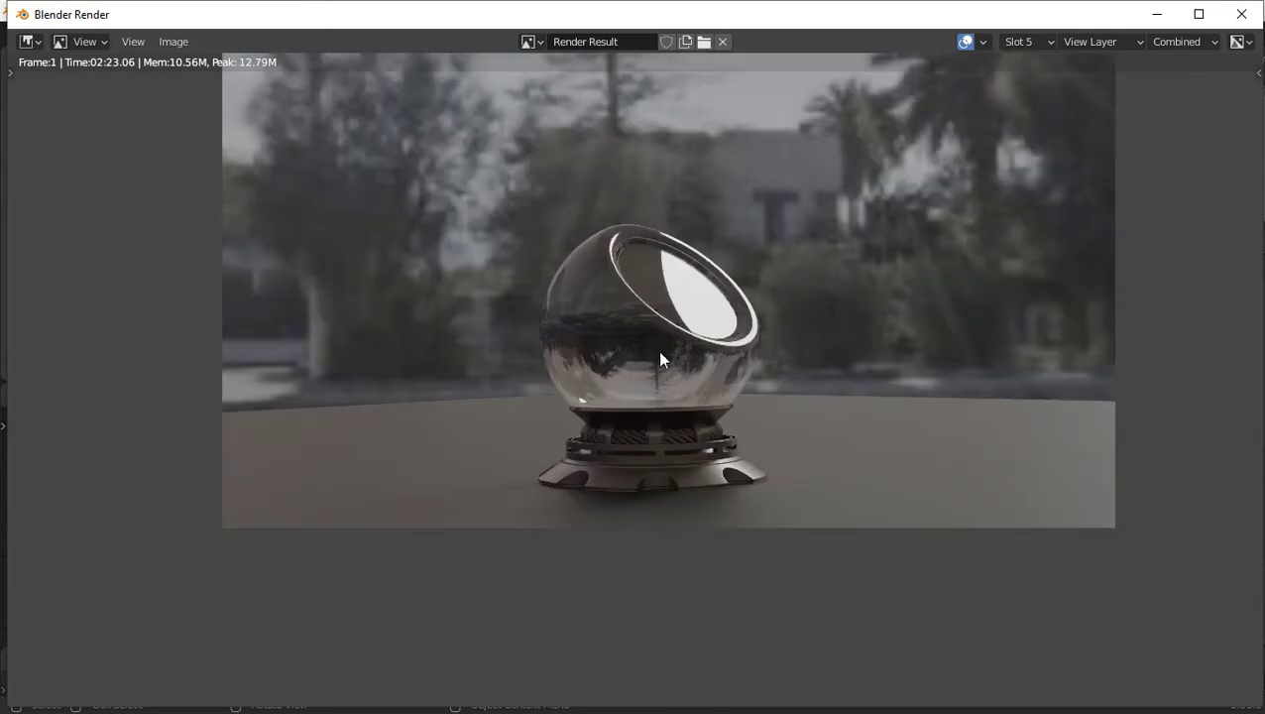
Step: Switch the render viewer to the empty Slot 6 and minimize the render window
left_click(1045, 45)
left_click(1028, 47)
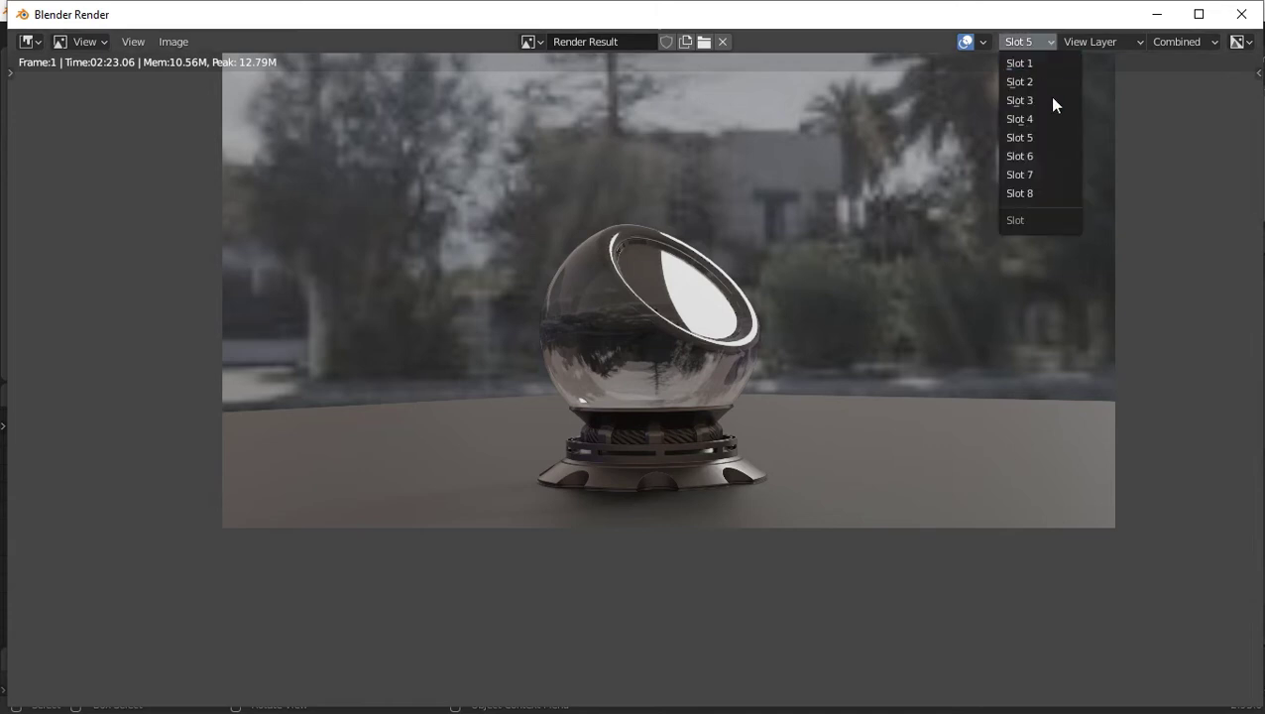
left_click(1048, 151)
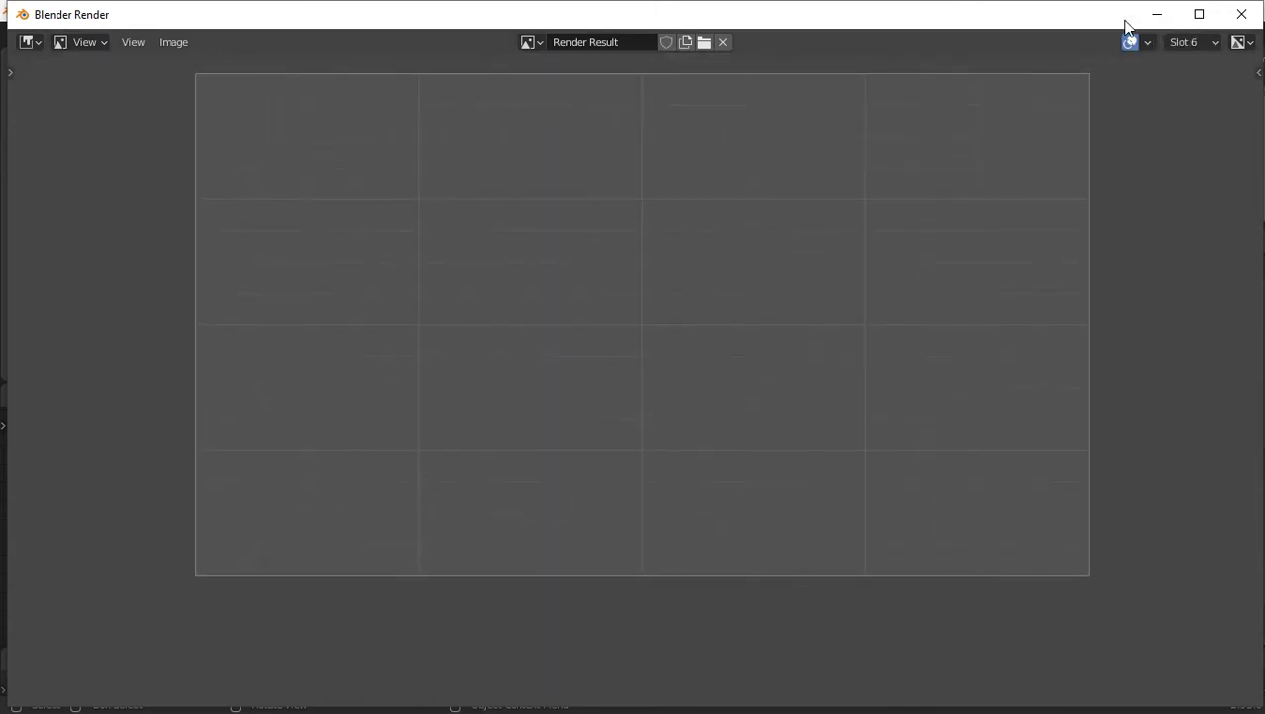
left_click(1157, 16)
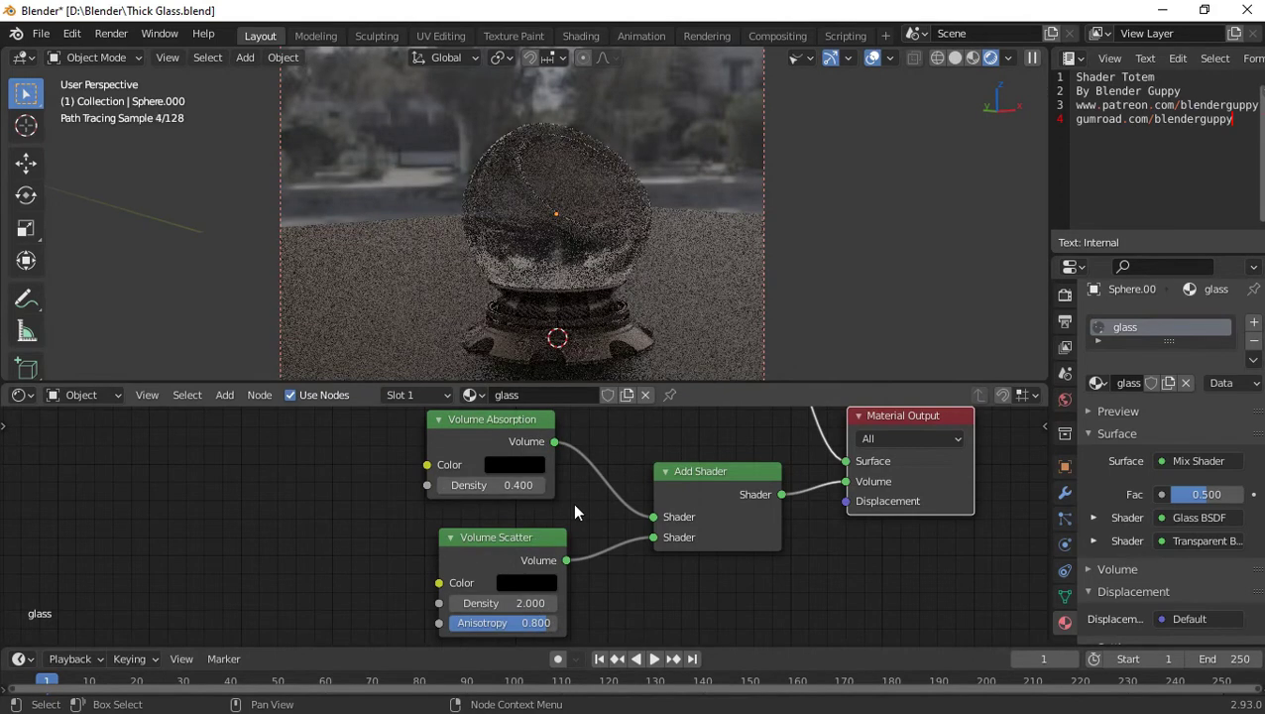
Step: Set the Volume Absorption colour to full value with a light blue hue
middle_click_drag(565, 517, 602, 539)
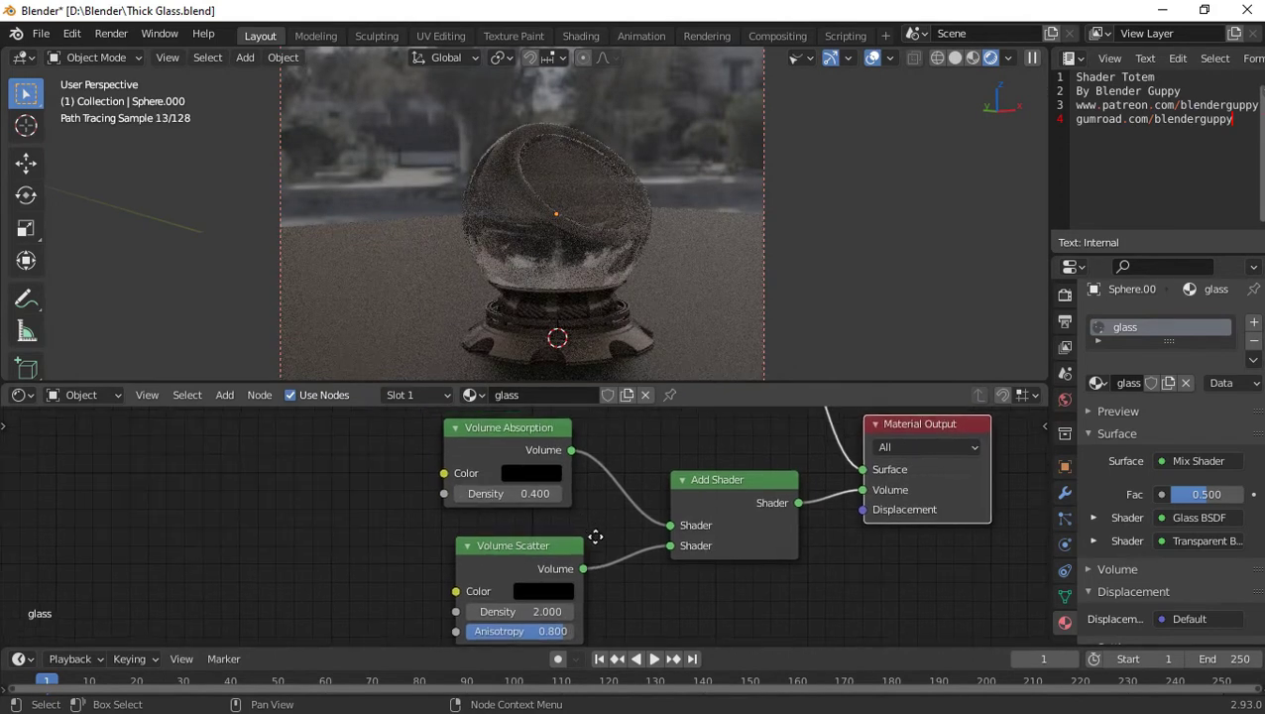
left_click(552, 494)
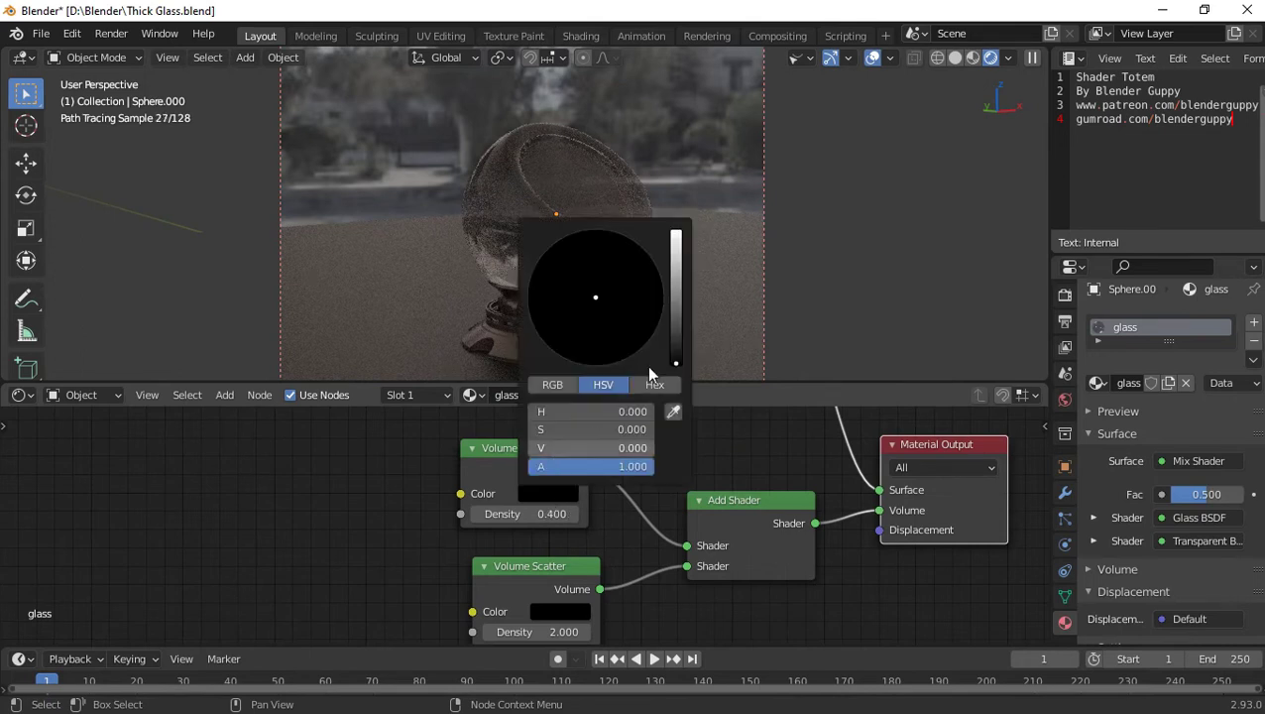
left_click_drag(675, 363, 675, 238)
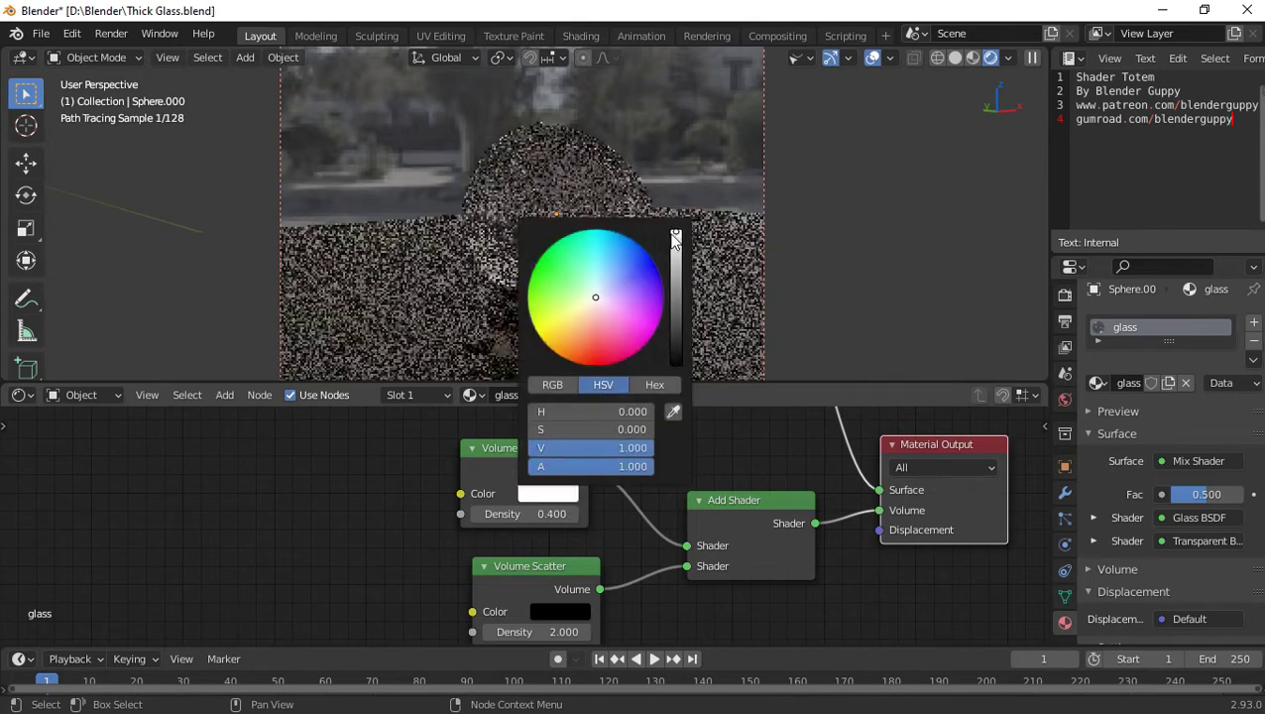
left_click(597, 331)
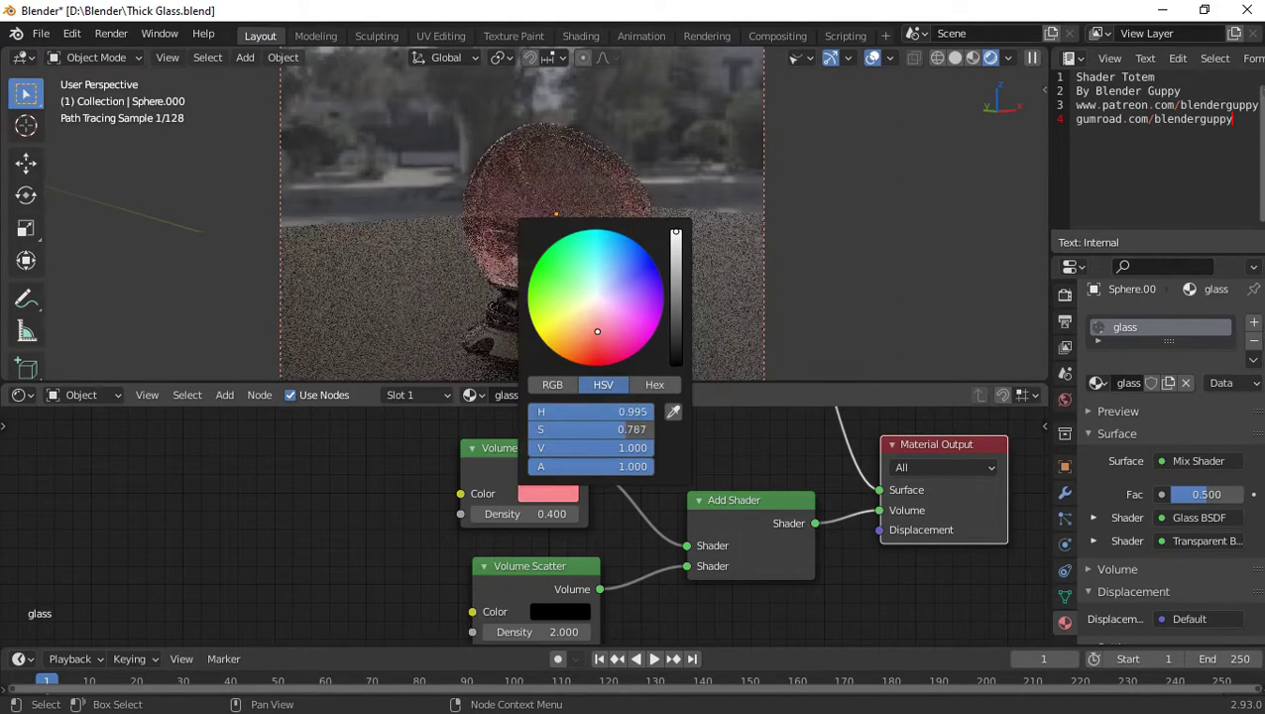
left_click_drag(597, 331, 577, 288)
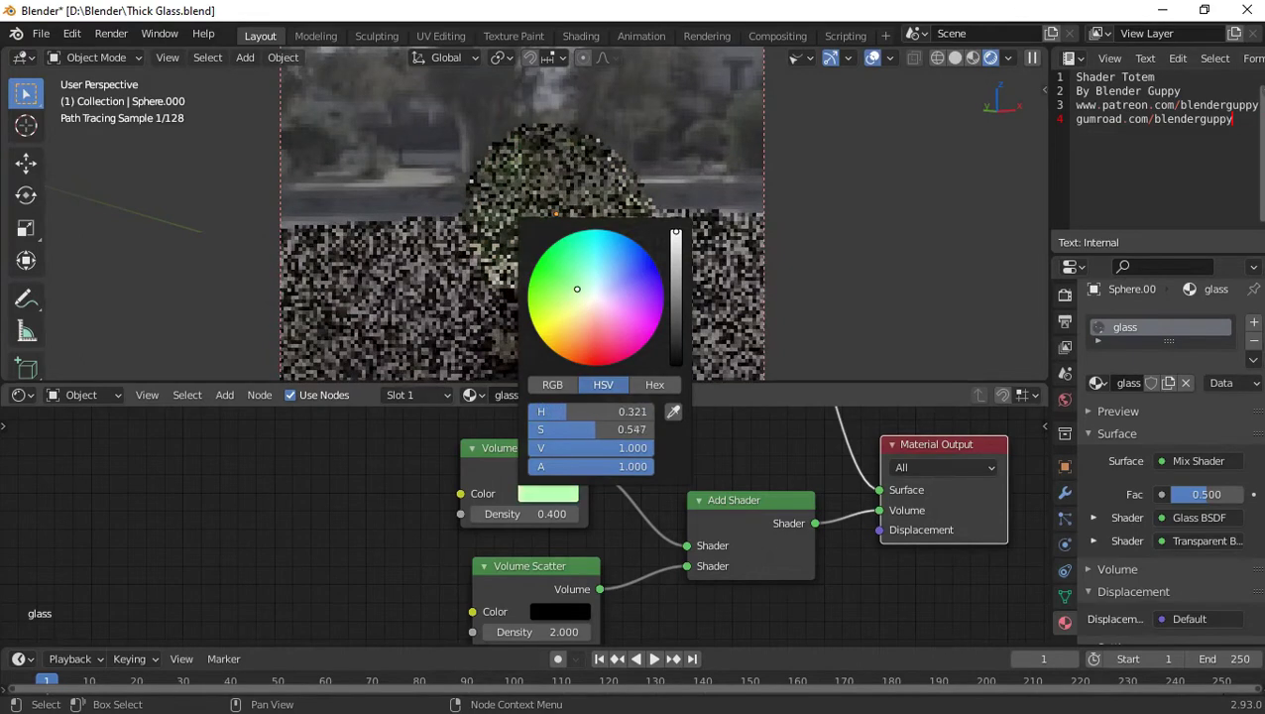
mouse_move(577, 289)
left_mouse_down()
mouse_move(576, 271)
mouse_move(619, 267)
left_mouse_up()
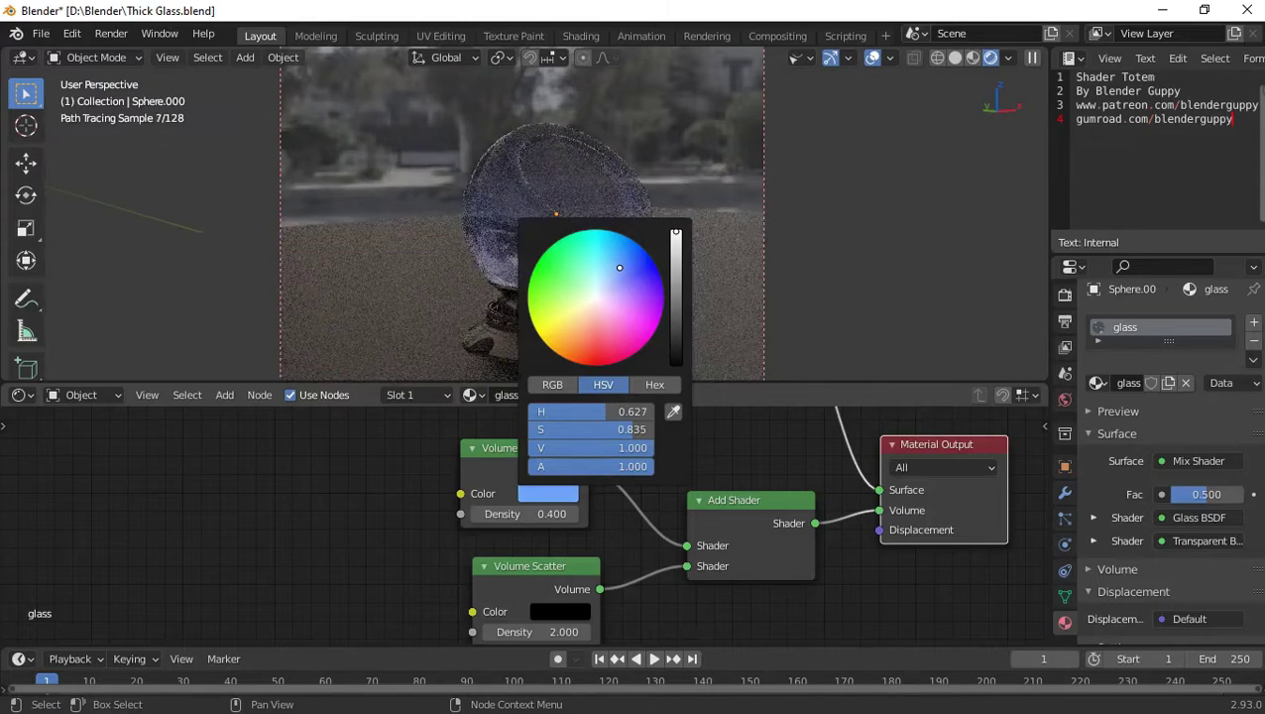
Step: Set the Volume Scatter colour to full value with a soft pink hue
left_click(568, 613)
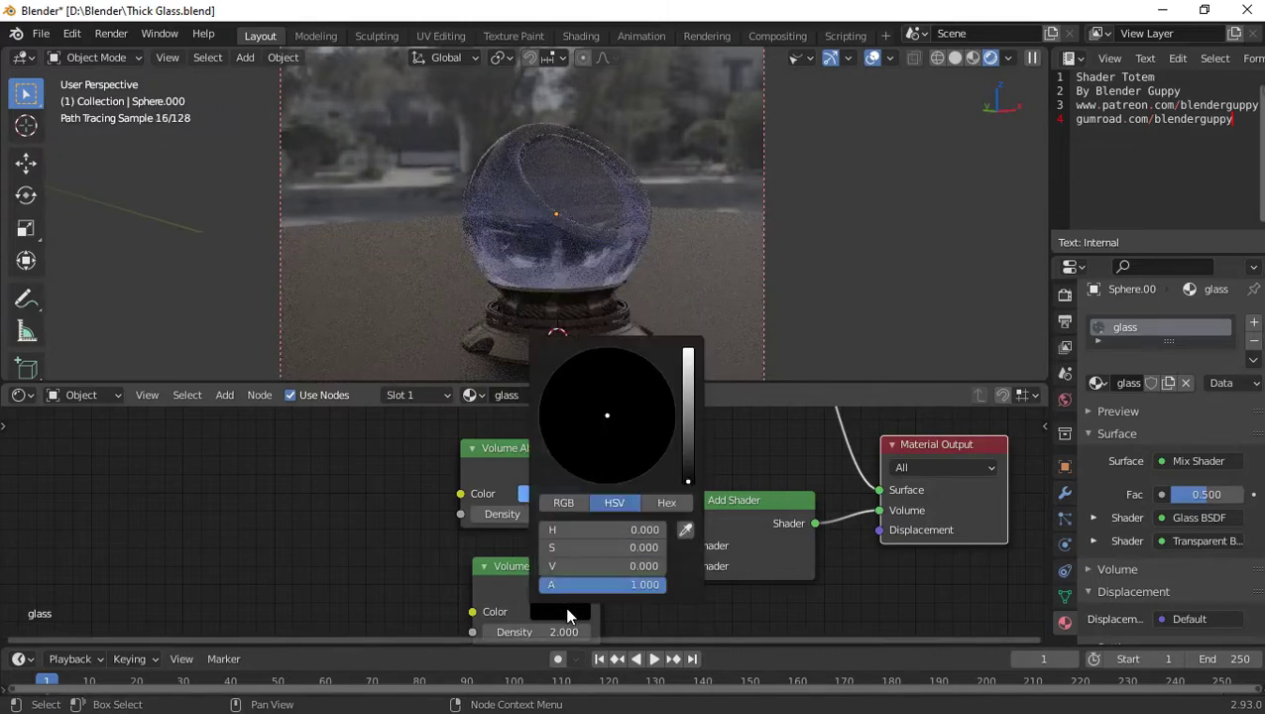
left_click_drag(688, 447, 688, 349)
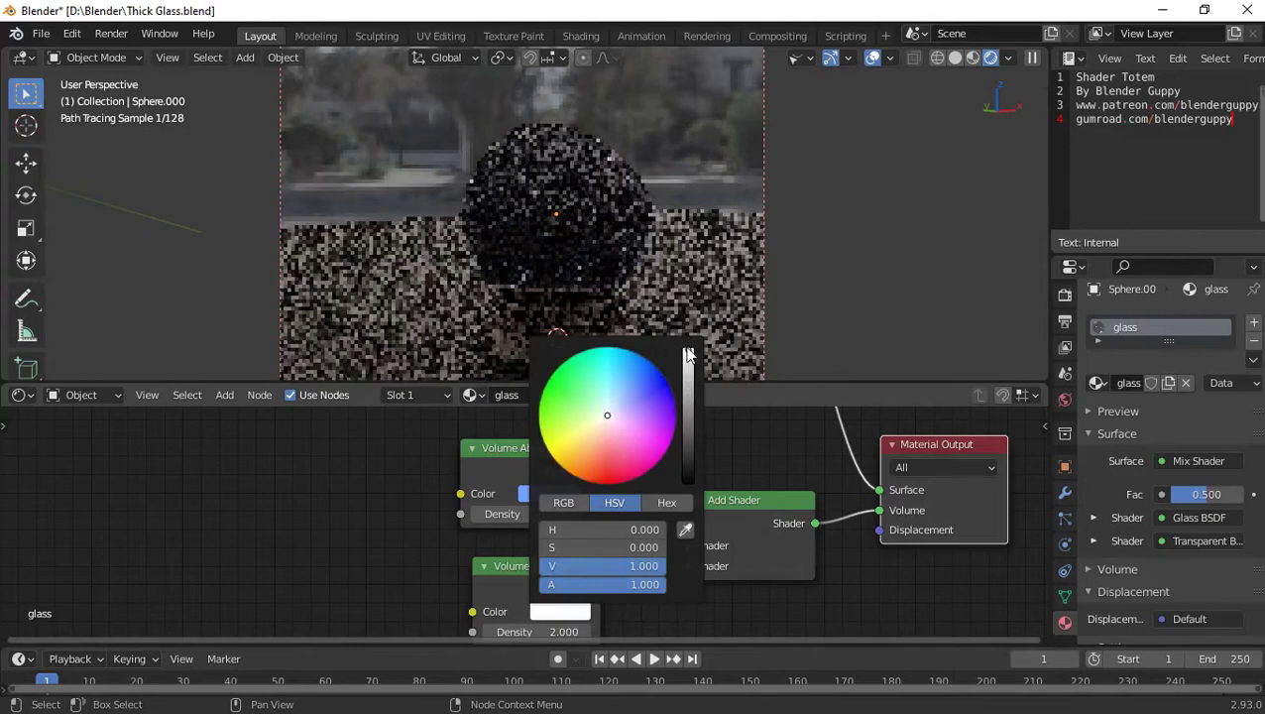
mouse_move(610, 423)
left_mouse_down()
mouse_move(599, 436)
mouse_move(620, 435)
left_mouse_up()
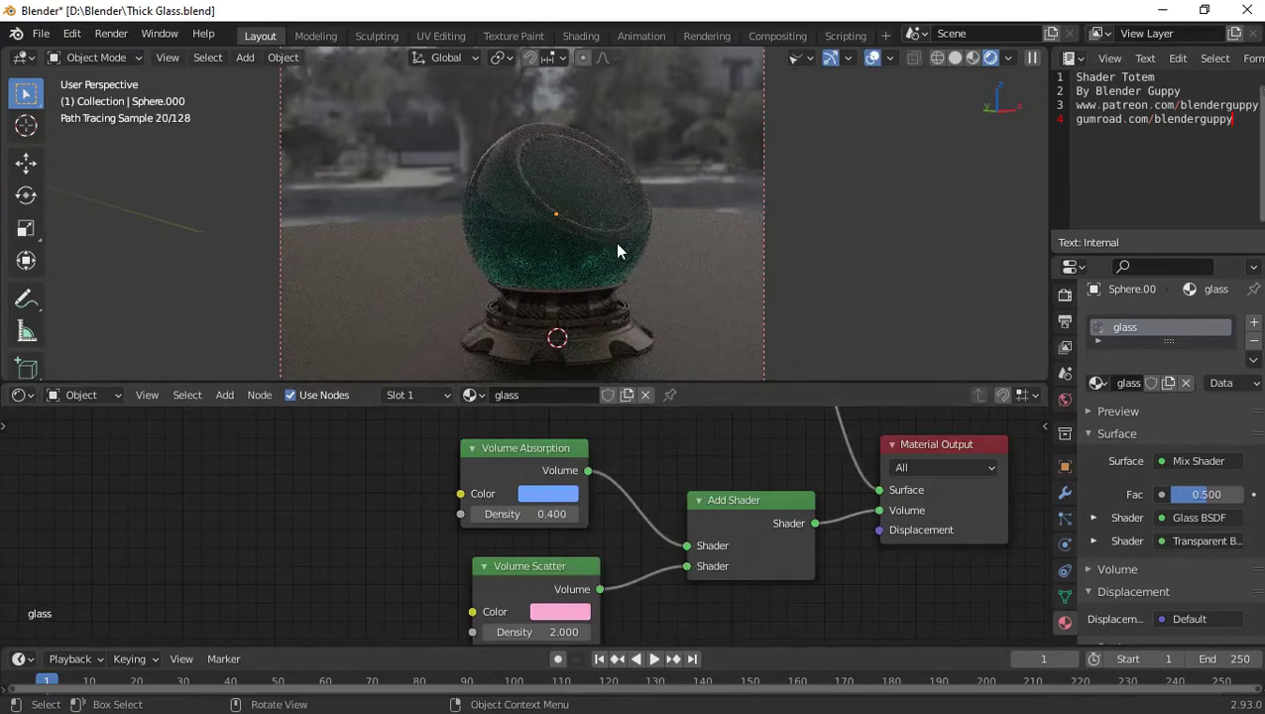
mouse_move(631, 280)
middle_mouse_down()
mouse_move(652, 337)
mouse_move(630, 293)
middle_mouse_up()
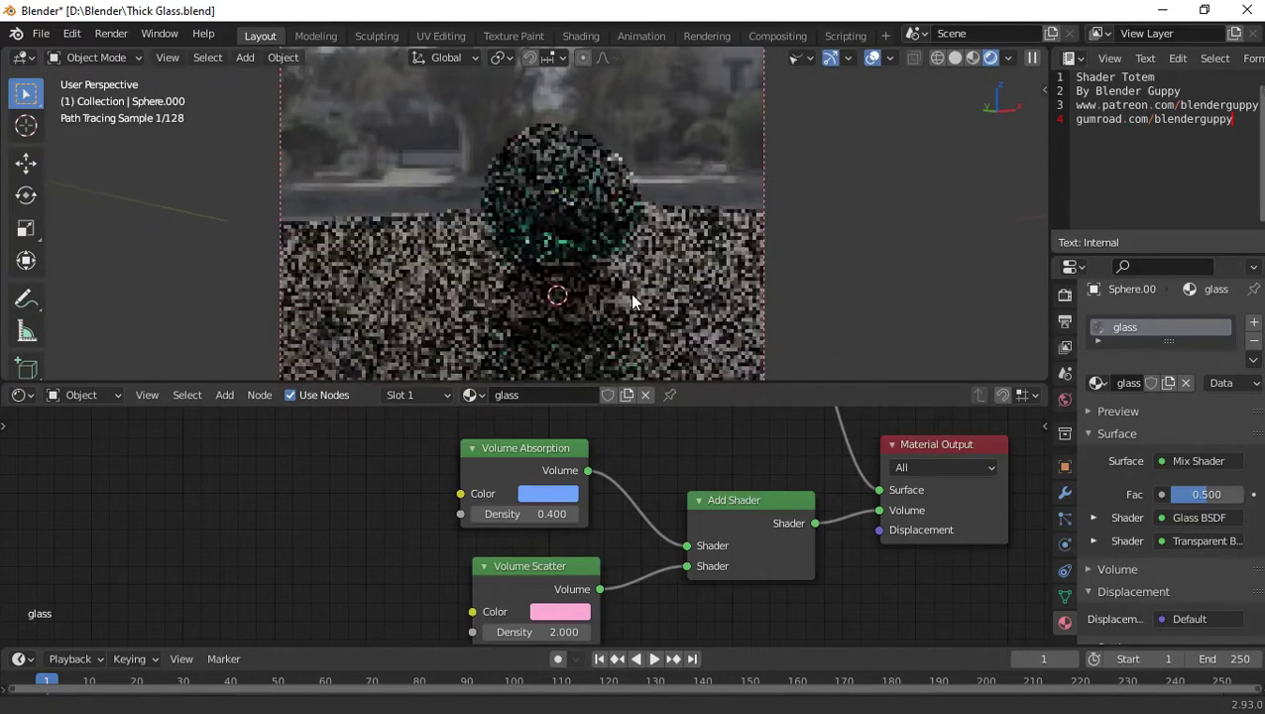
Step: Render the current frame into slot 6 with Render Image
left_click(105, 33)
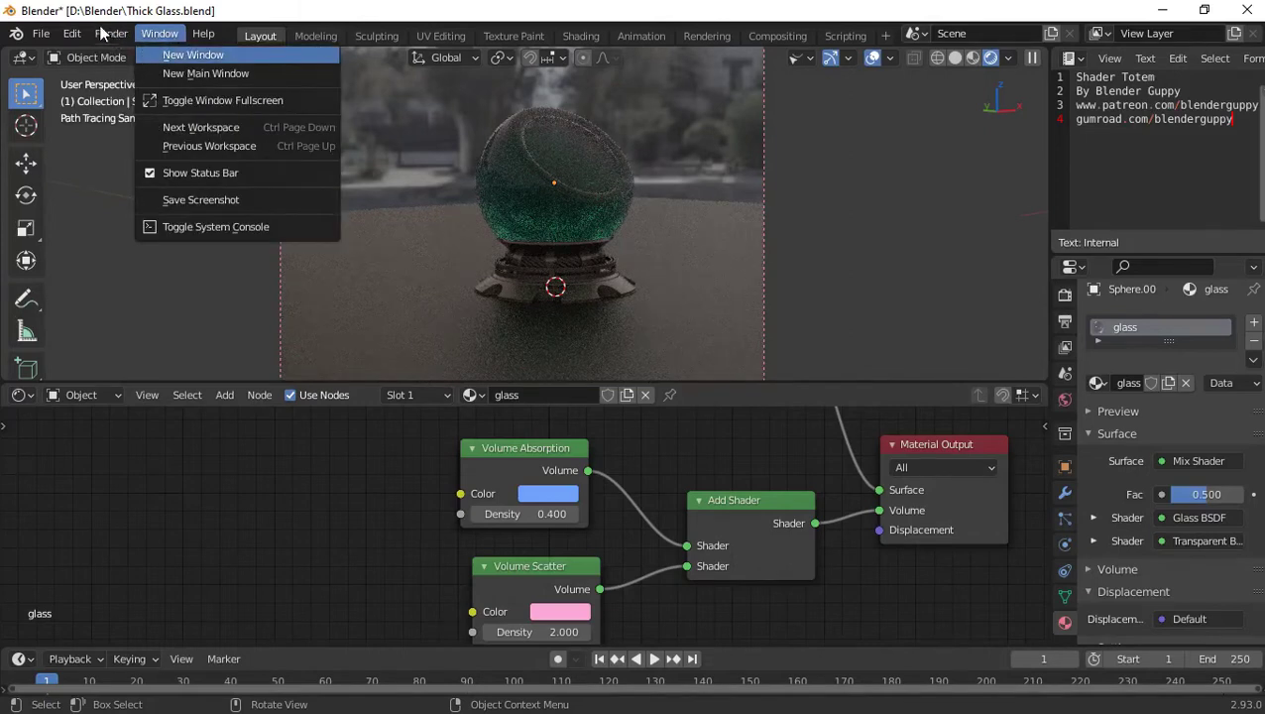
left_click(107, 35)
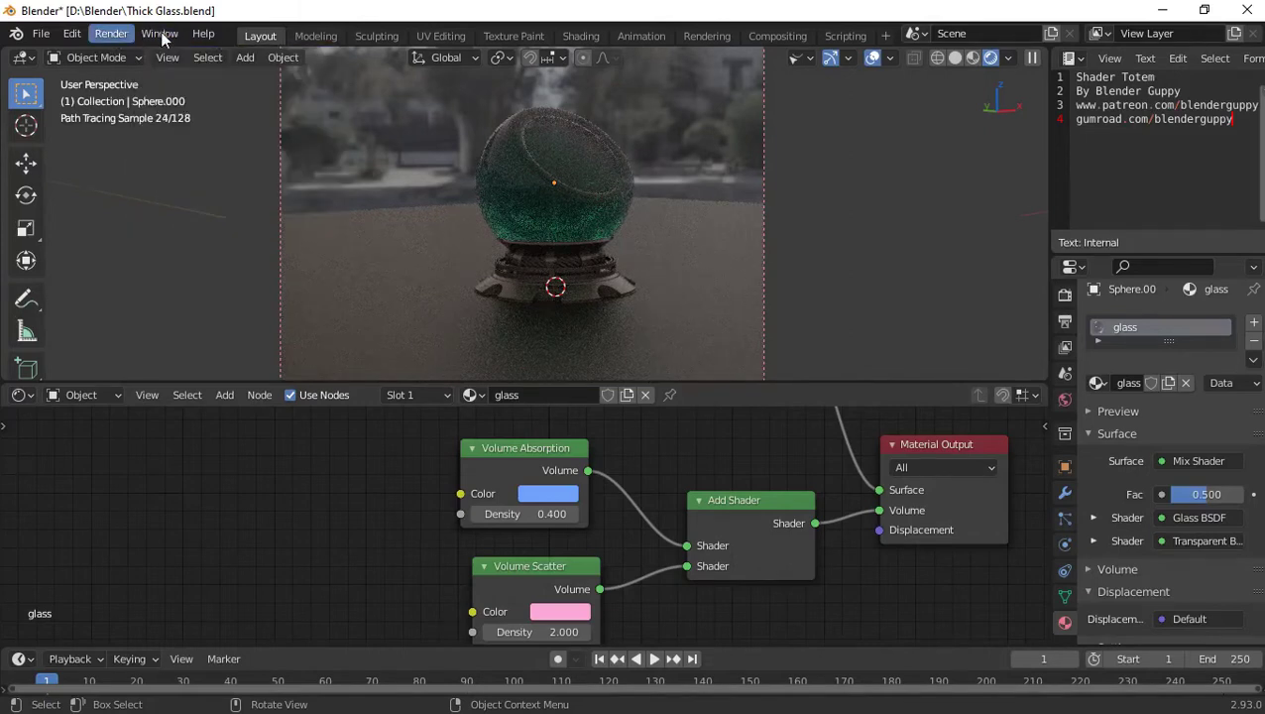
left_click(111, 36)
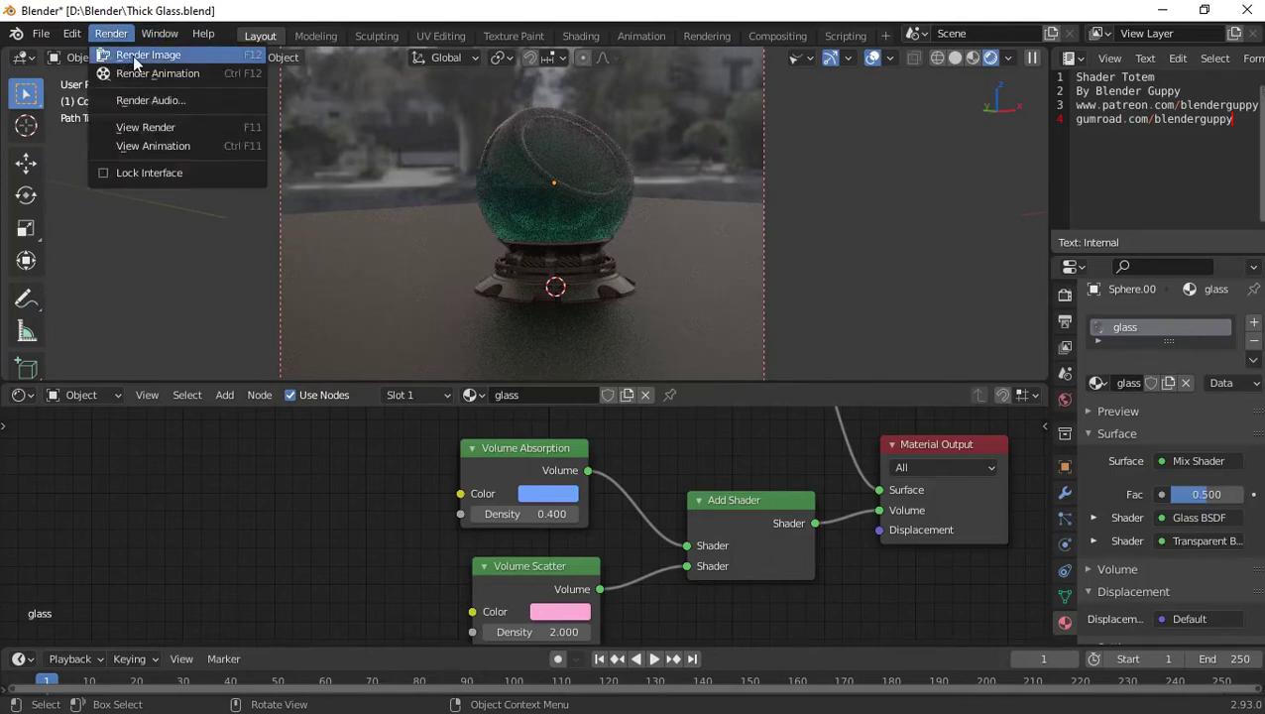
left_click(135, 61)
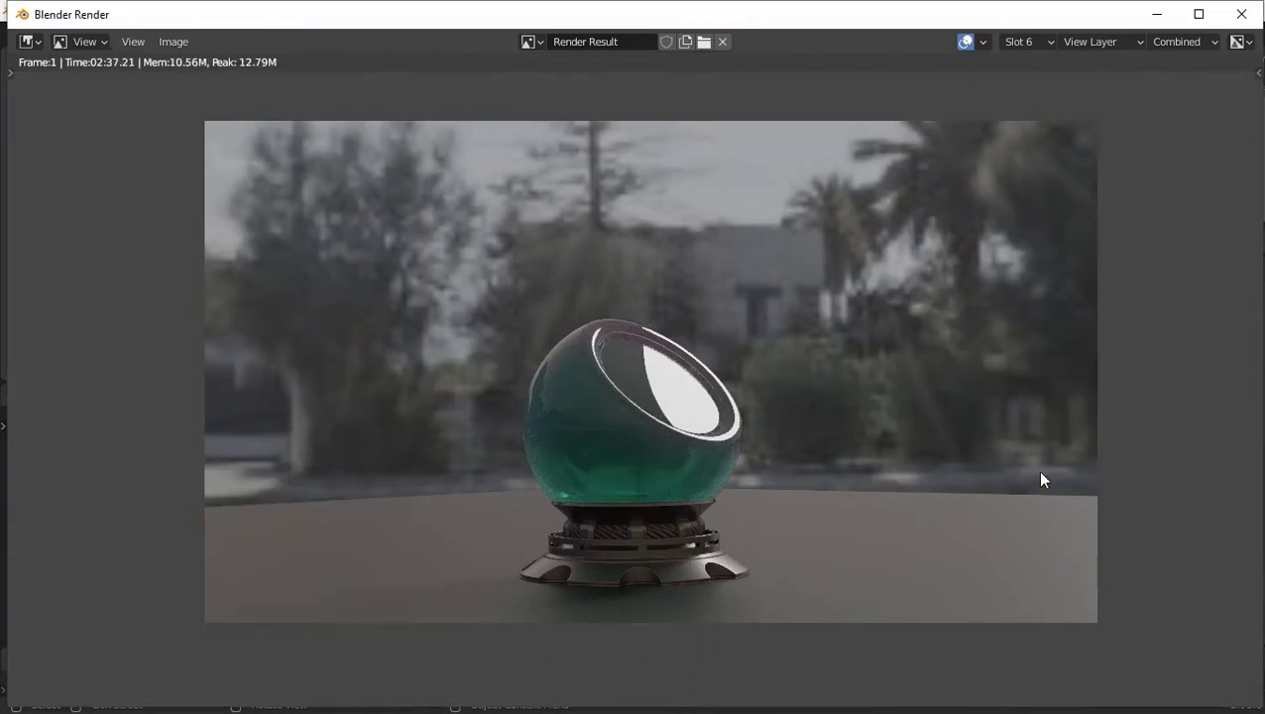
Step: Zoom in and centre the lamp base in the slot 6 render
scroll(801, 488, "up", 2)
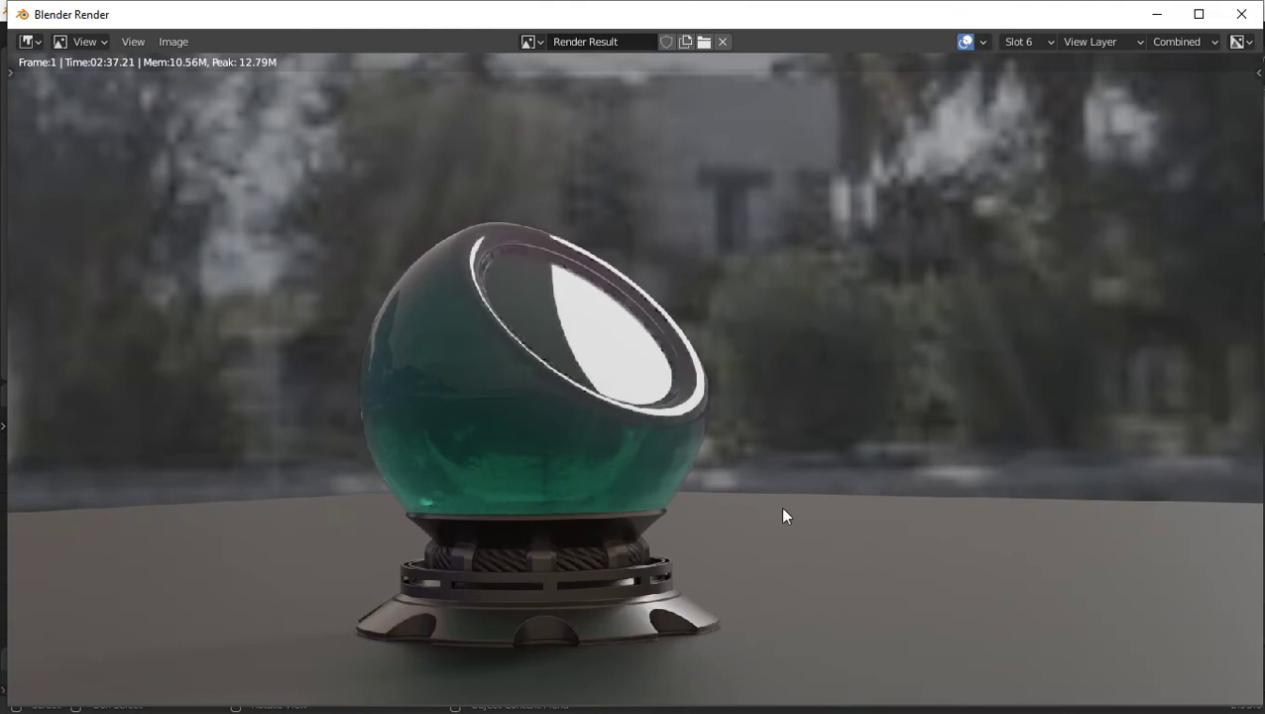
middle_click_drag(785, 509, 835, 401)
scroll(796, 437, "up", 1)
scroll(819, 462, "up", 1)
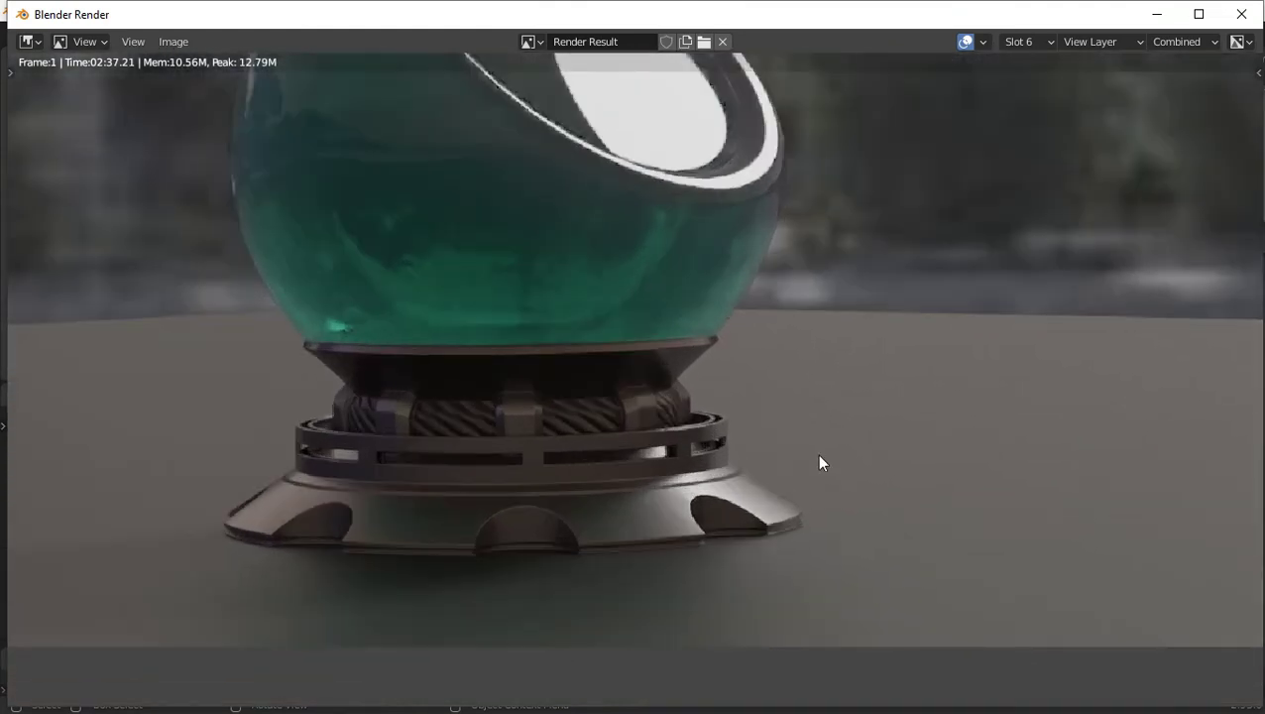
middle_click_drag(819, 462, 1018, 457)
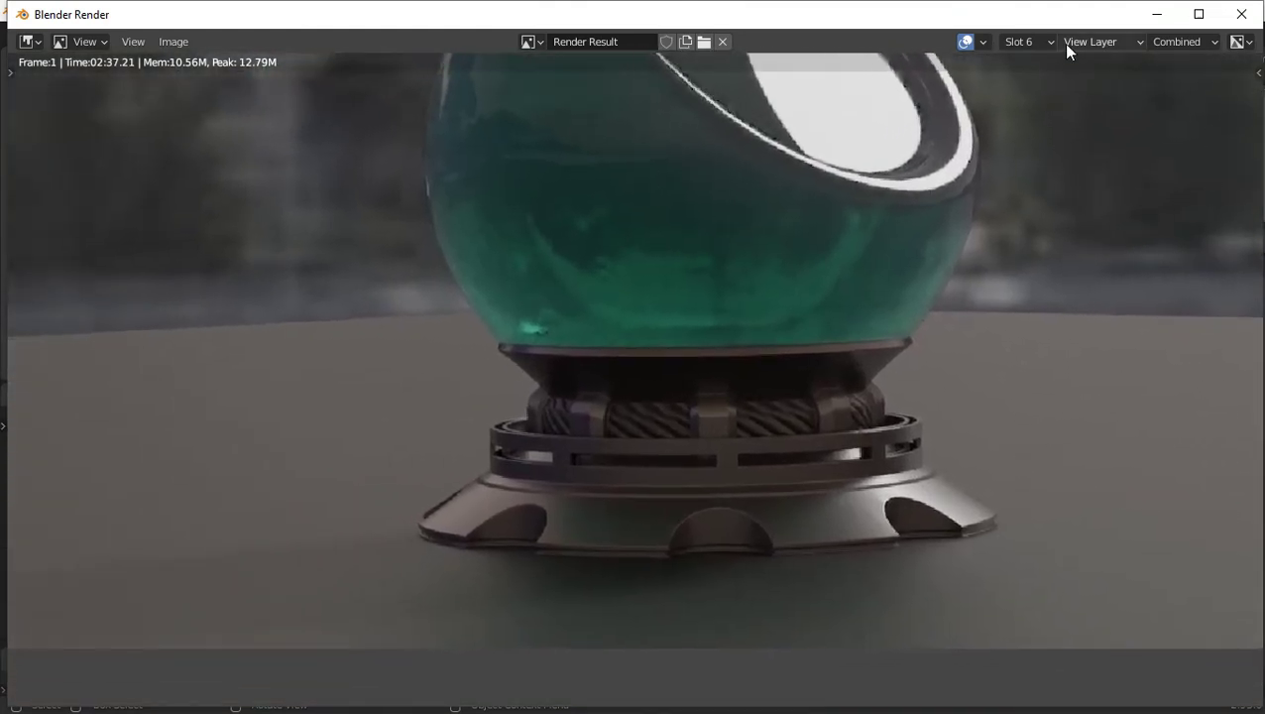
Step: Compare the slot 5 clear-glass render against the slot 6 green render
left_click(1037, 42)
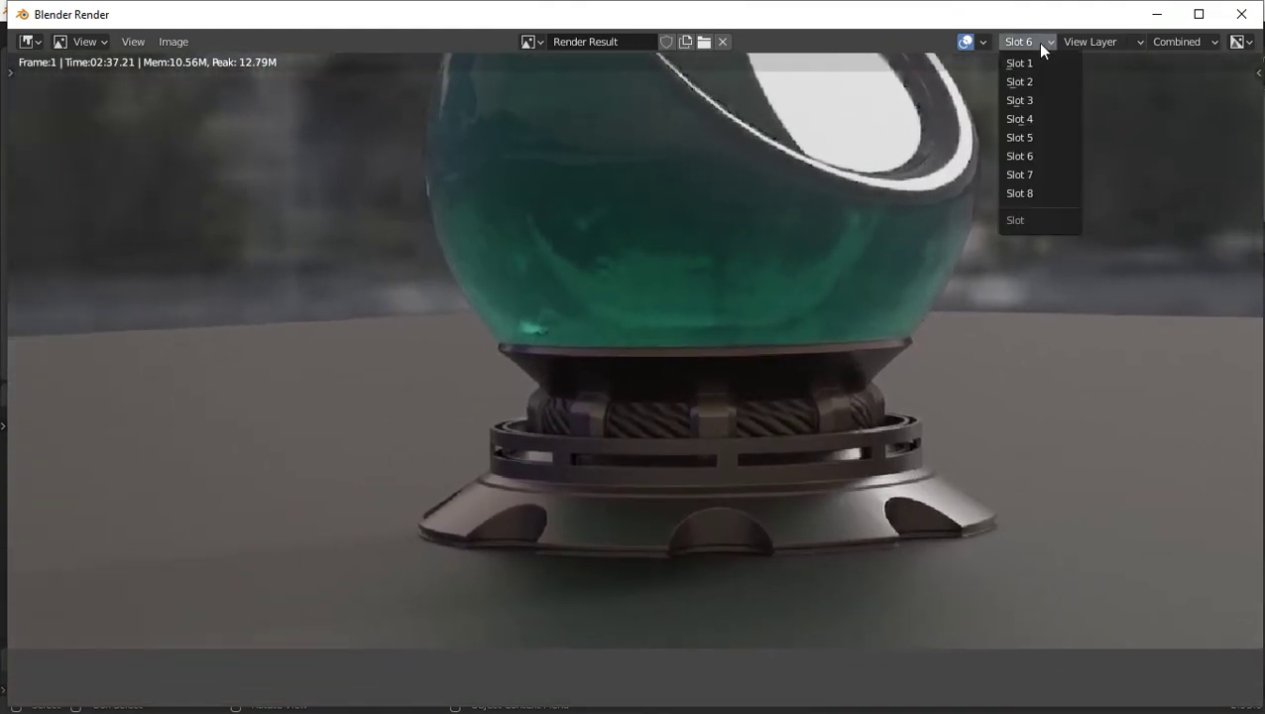
left_click(1051, 141)
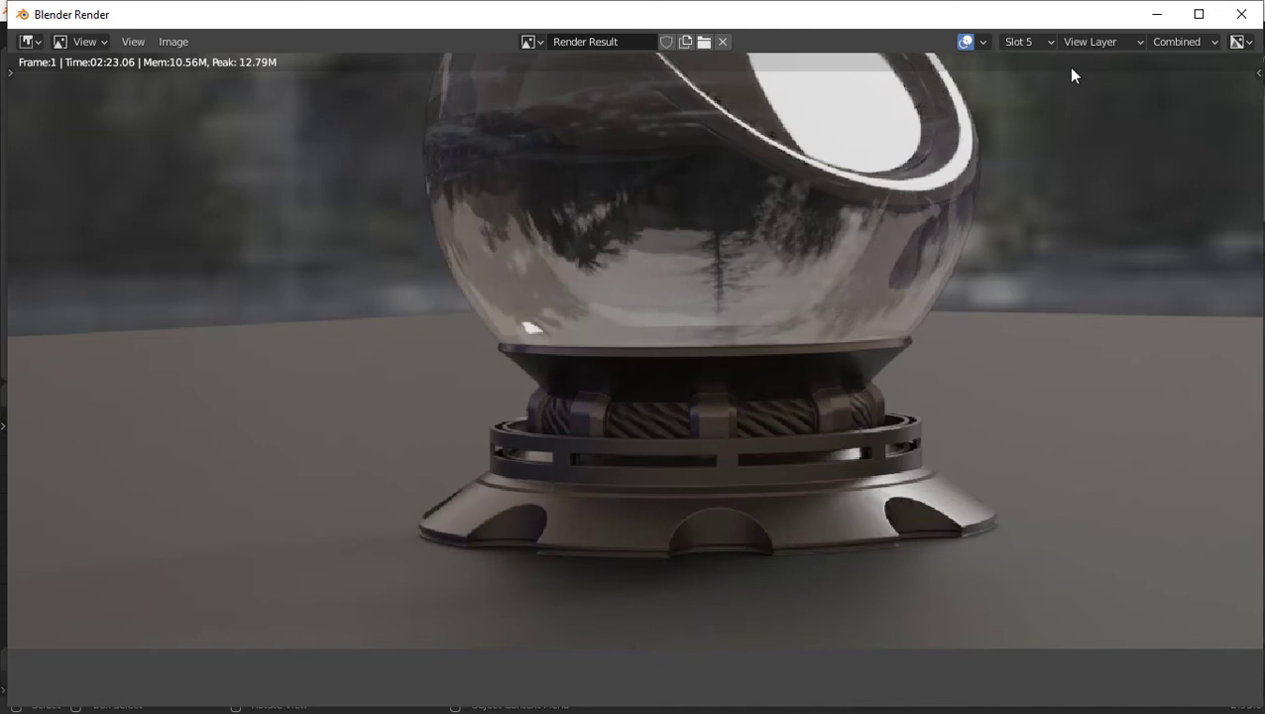
left_click(1031, 42)
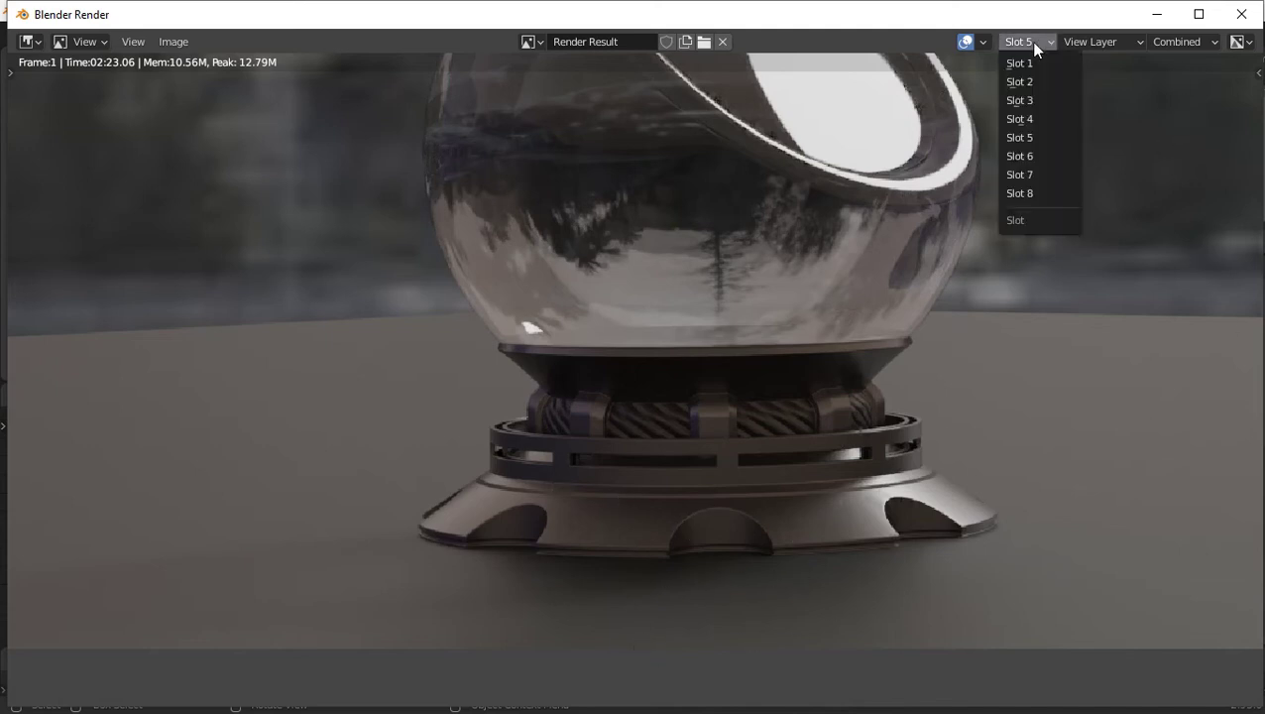
left_click(1037, 155)
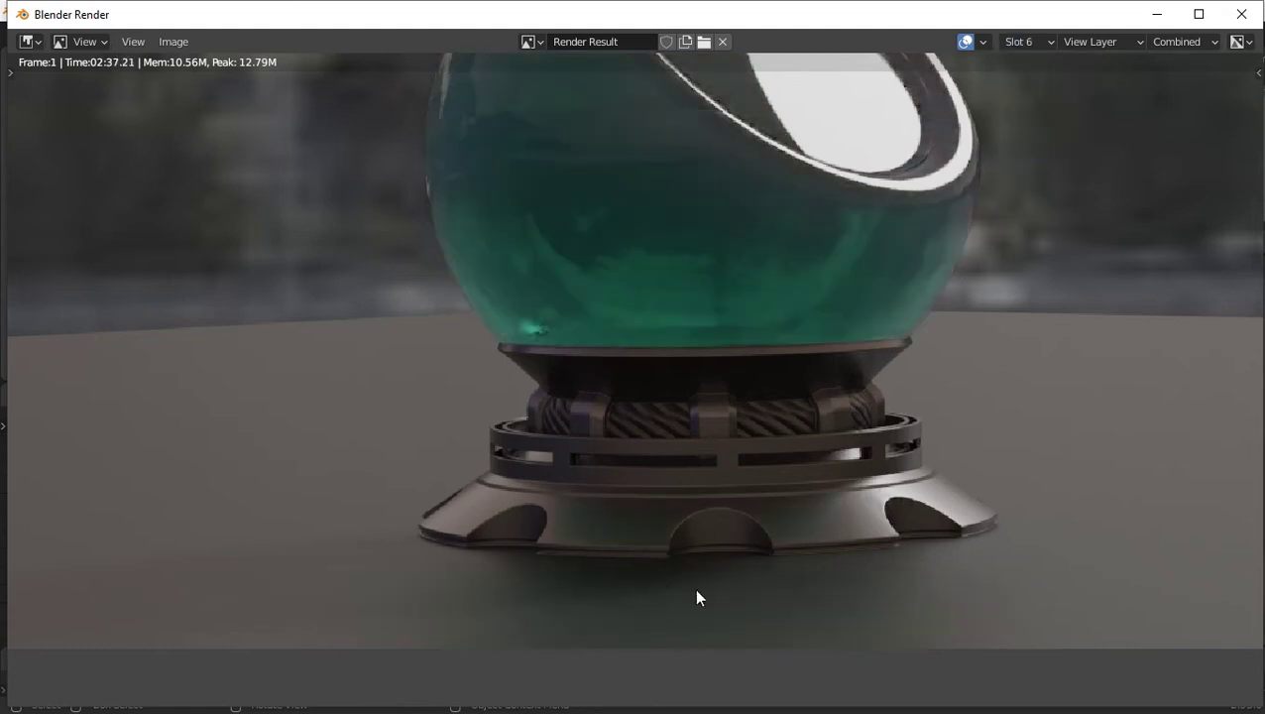
Step: Zoom out to fit the whole slot 6 render in the viewer
scroll(694, 555, "down", 2)
scroll(921, 442, "down", 1)
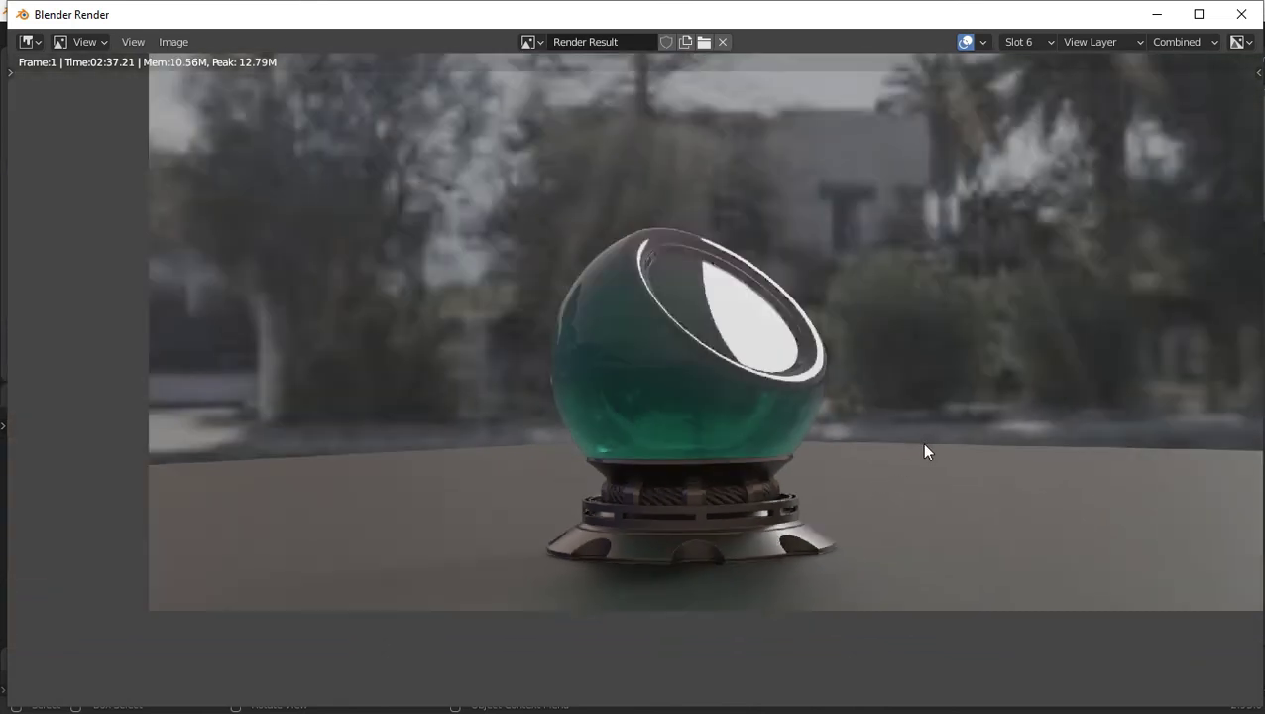
middle_click_drag(904, 466, 839, 517)
scroll(740, 528, "down", 2)
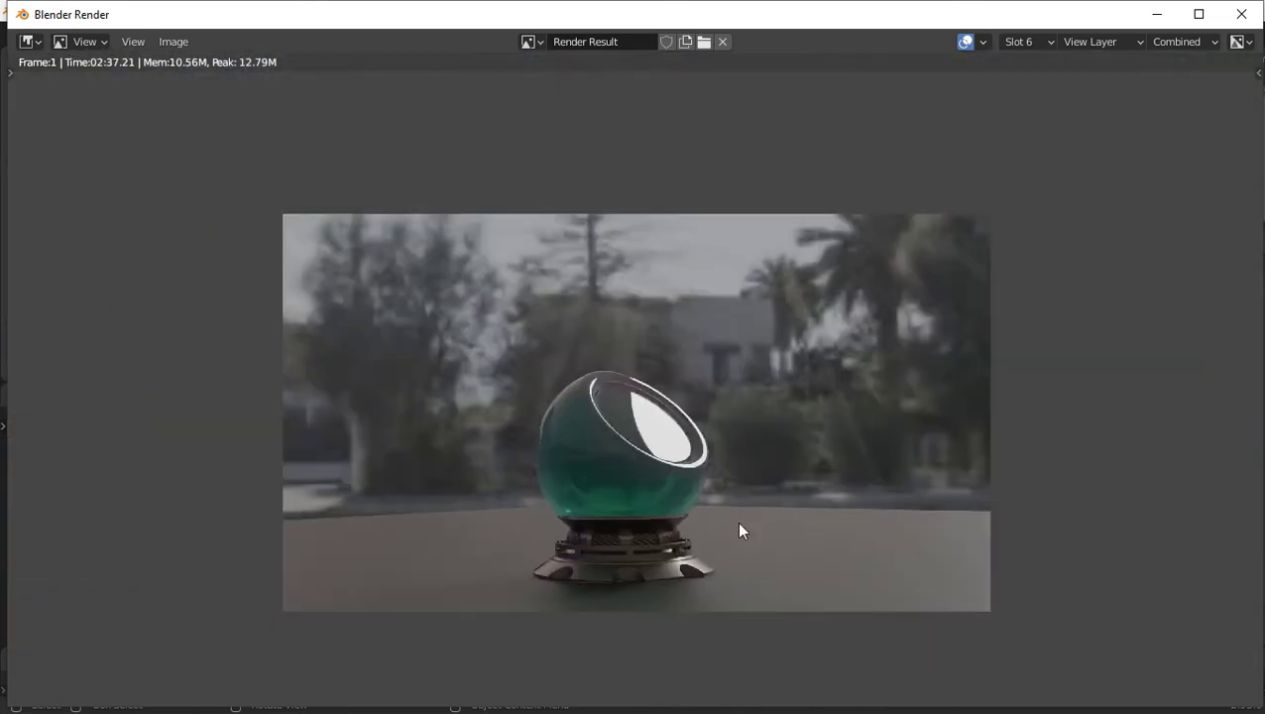
mouse_move(769, 472)
middle_mouse_down()
mouse_move(799, 417)
mouse_move(708, 479)
middle_mouse_up()
scroll(708, 480, "up", 1)
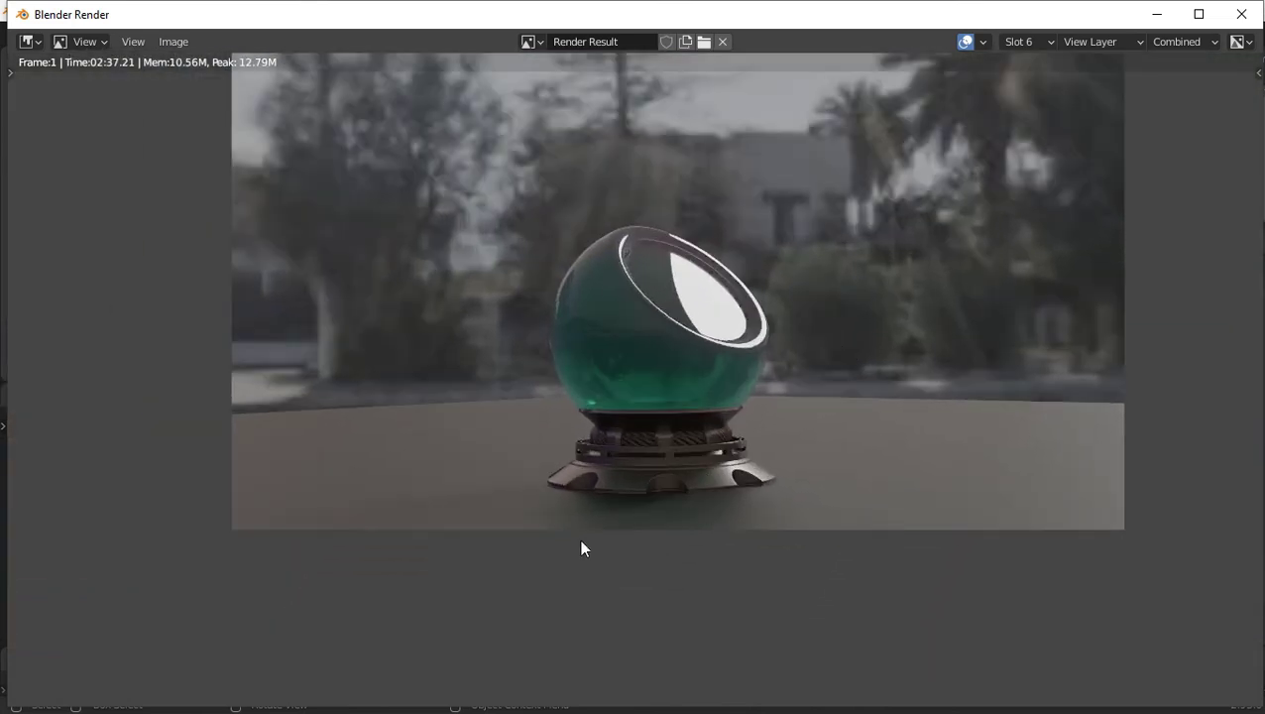
scroll(654, 514, "up", 1)
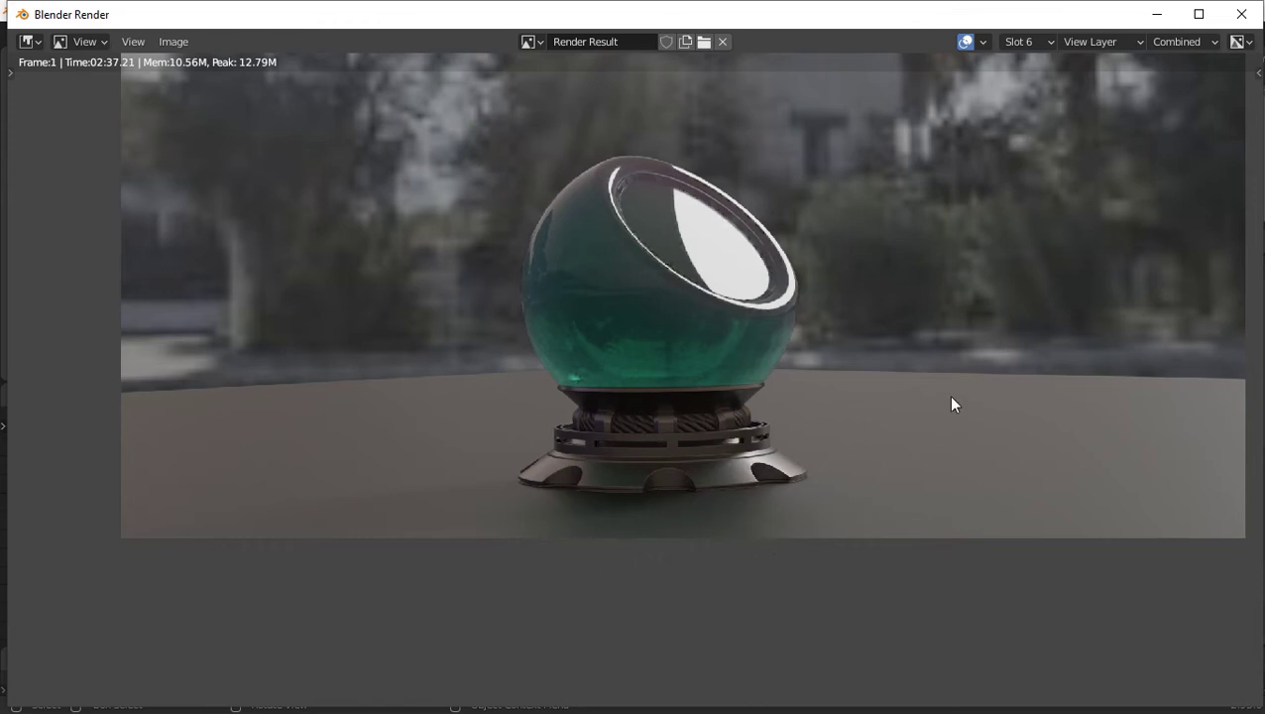
scroll(602, 525, "up", 2)
scroll(897, 412, "down", 1)
scroll(909, 418, "down", 2)
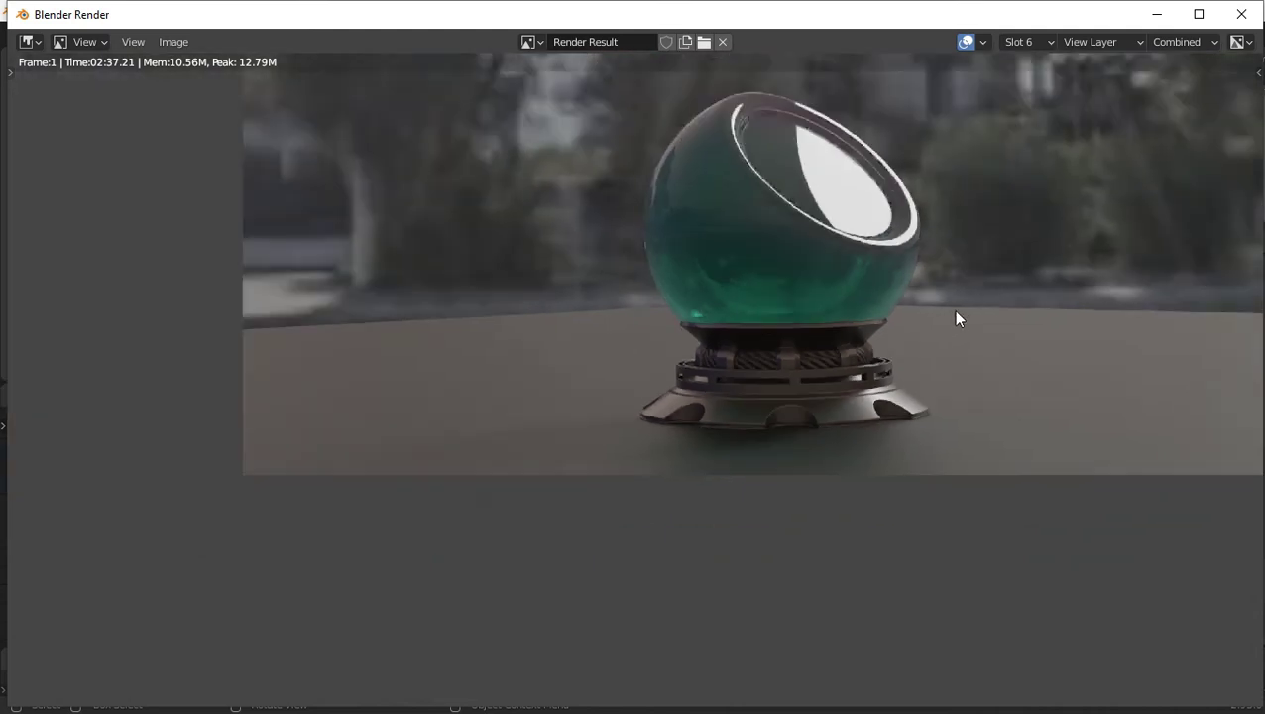
scroll(956, 319, "up", 1)
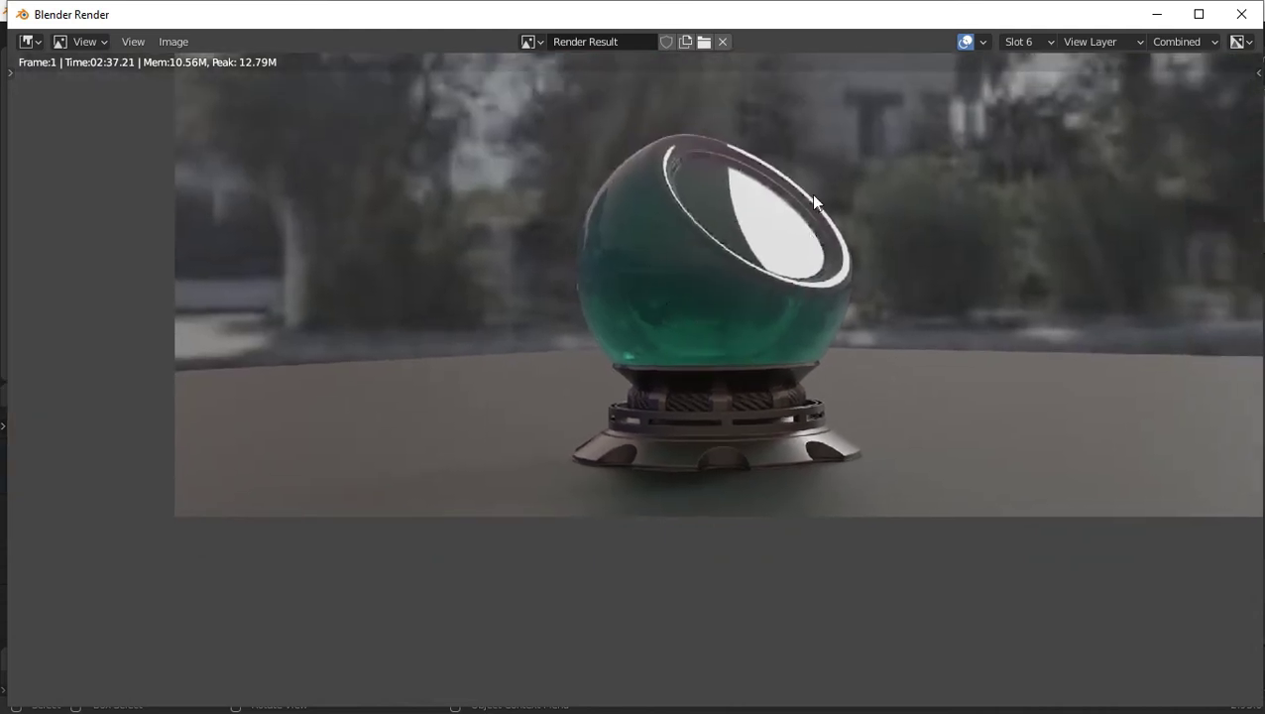
Step: Zoom and pan around the slot 6 render to examine the sphere closely
mouse_move(913, 347)
middle_mouse_down()
mouse_move(836, 358)
mouse_move(836, 381)
mouse_move(782, 412)
middle_mouse_up()
scroll(832, 338, "down", 2)
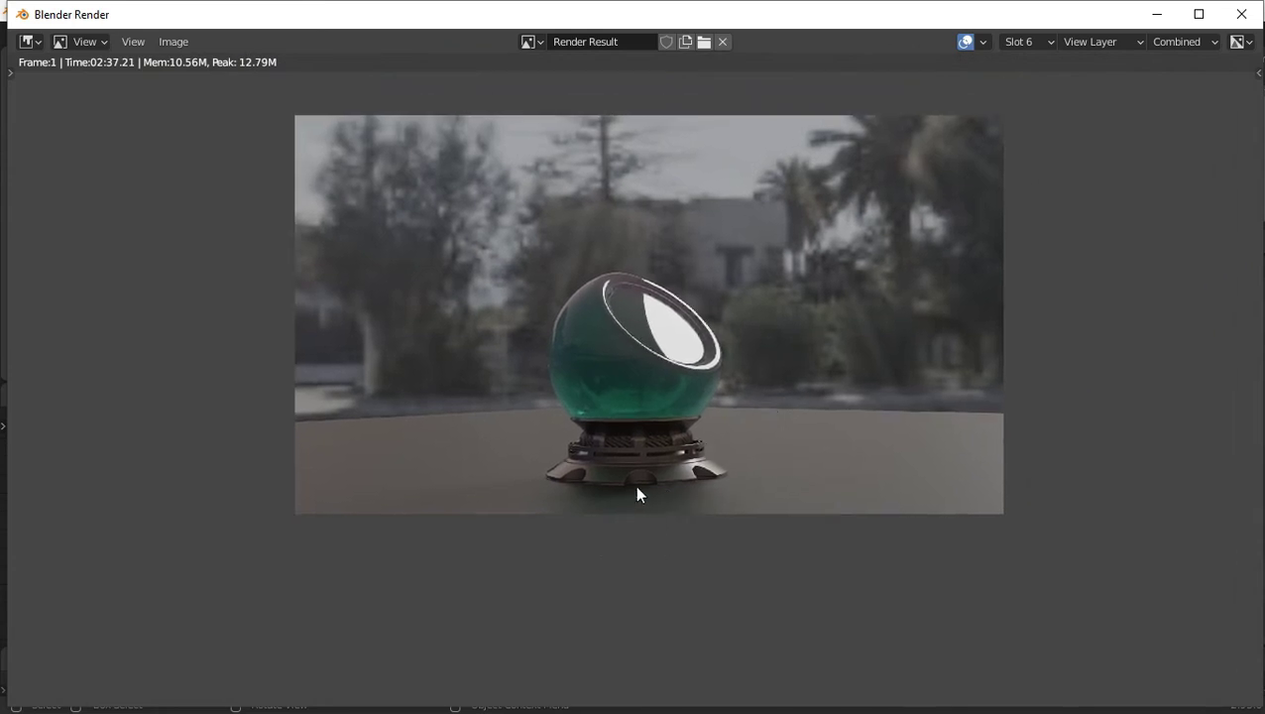
scroll(633, 480, "up", 1)
middle_click_drag(830, 413, 788, 476)
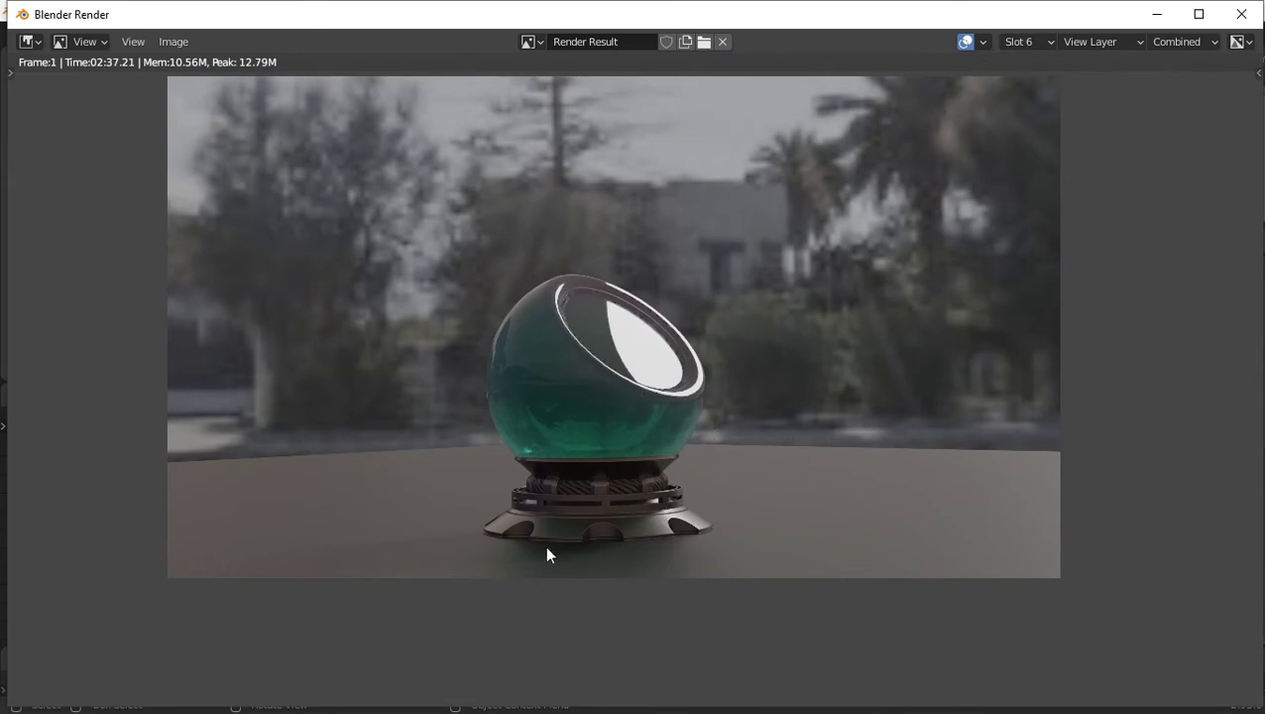
scroll(643, 550, "up", 2)
scroll(644, 551, "up", 1)
middle_click_drag(819, 510, 883, 489)
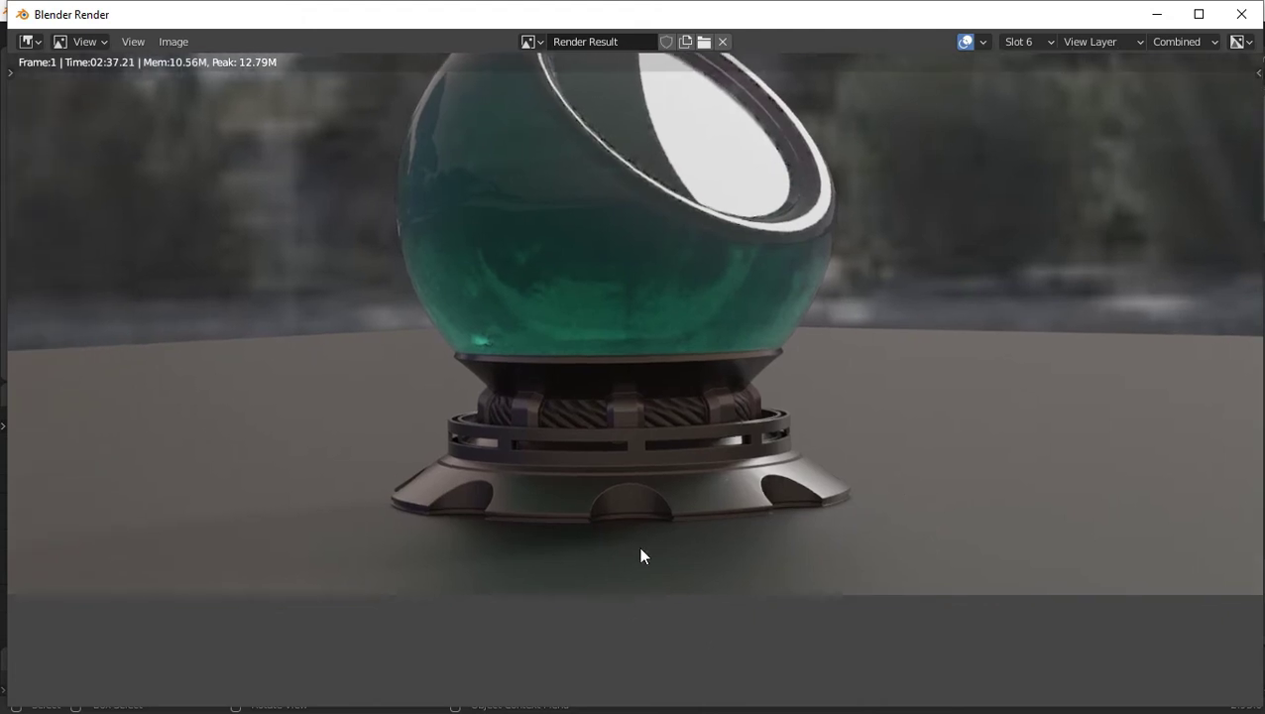
scroll(880, 442, "down", 1)
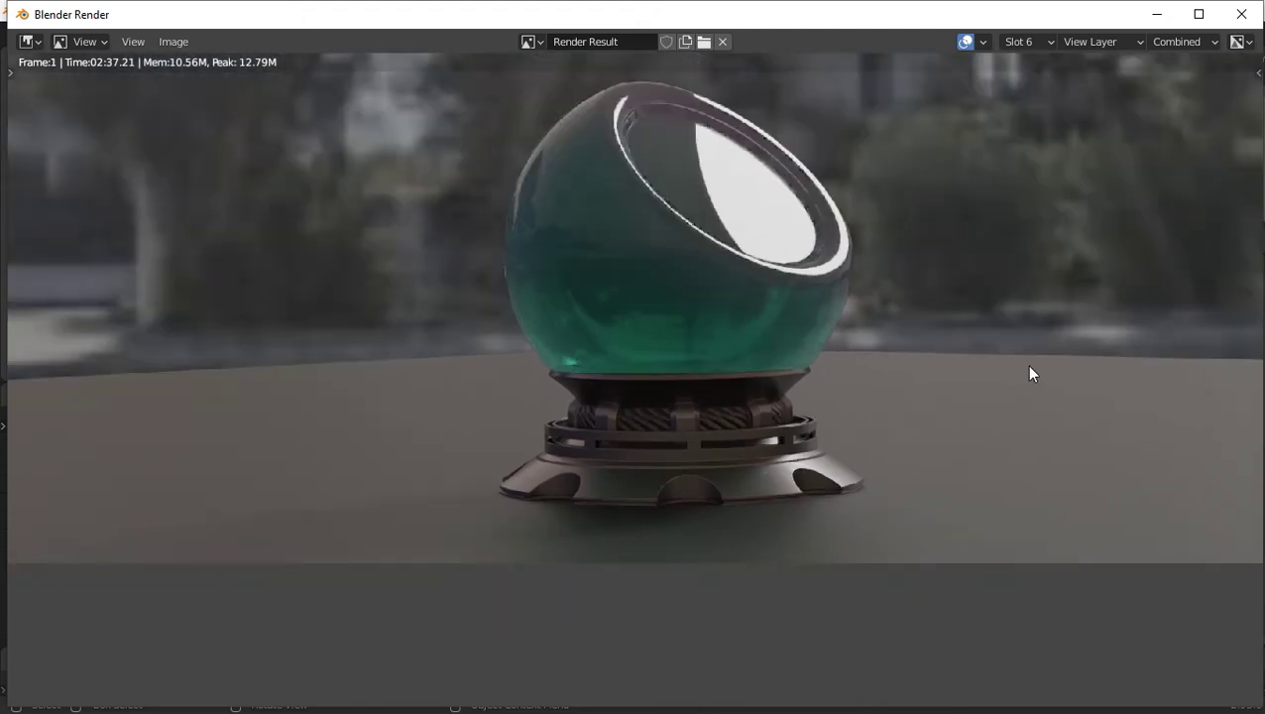
middle_click_drag(1029, 366, 996, 408)
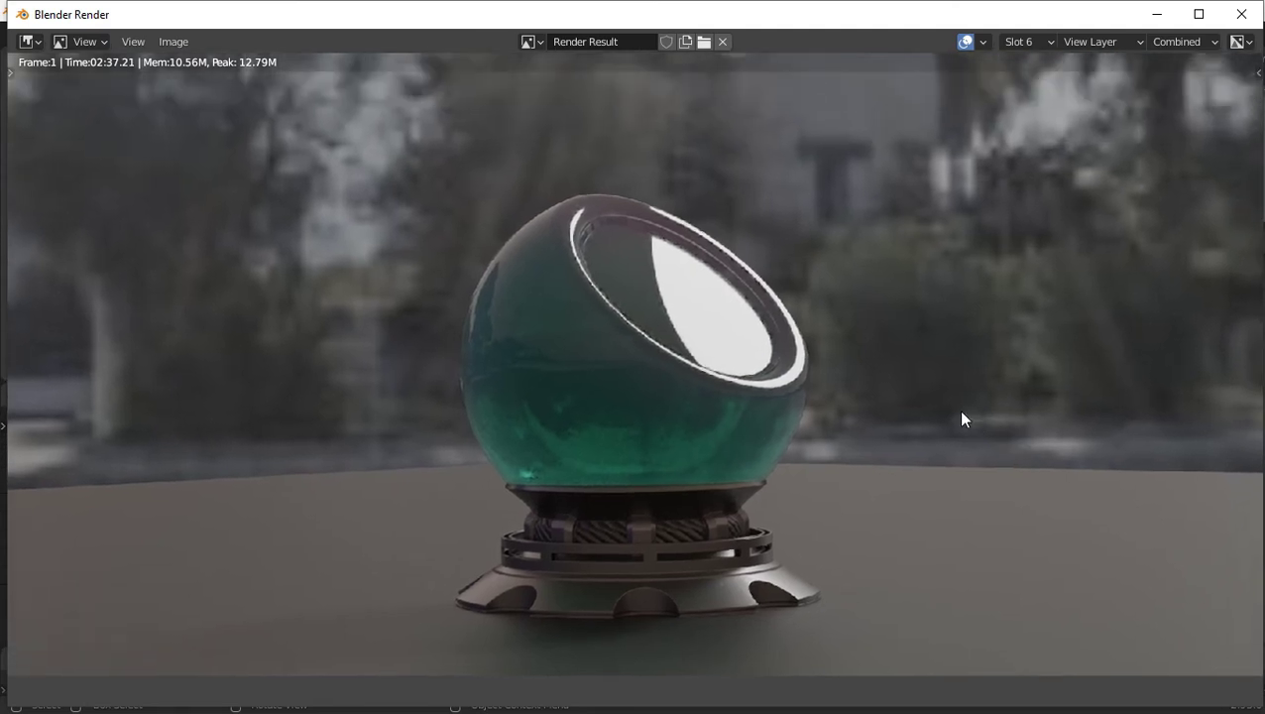
scroll(960, 418, "down", 3)
mouse_move(960, 417)
middle_mouse_down()
mouse_move(817, 442)
mouse_move(701, 432)
middle_mouse_up()
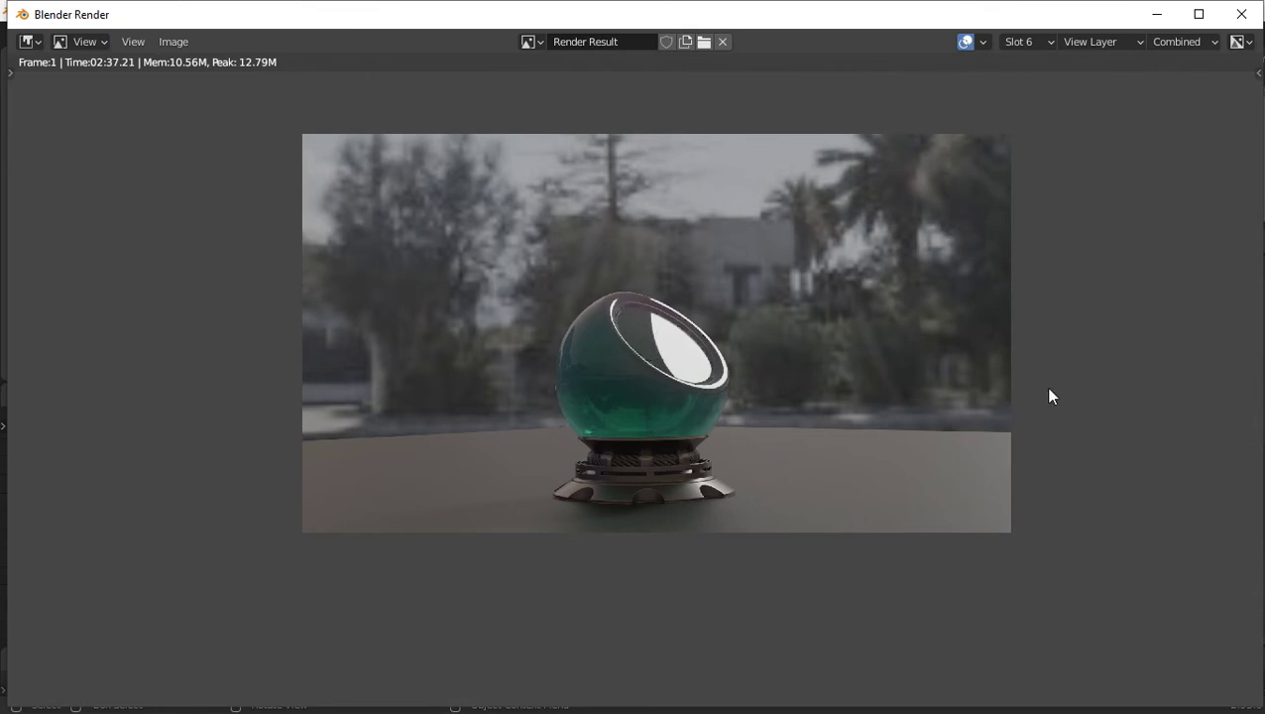
scroll(681, 431, "up", 3)
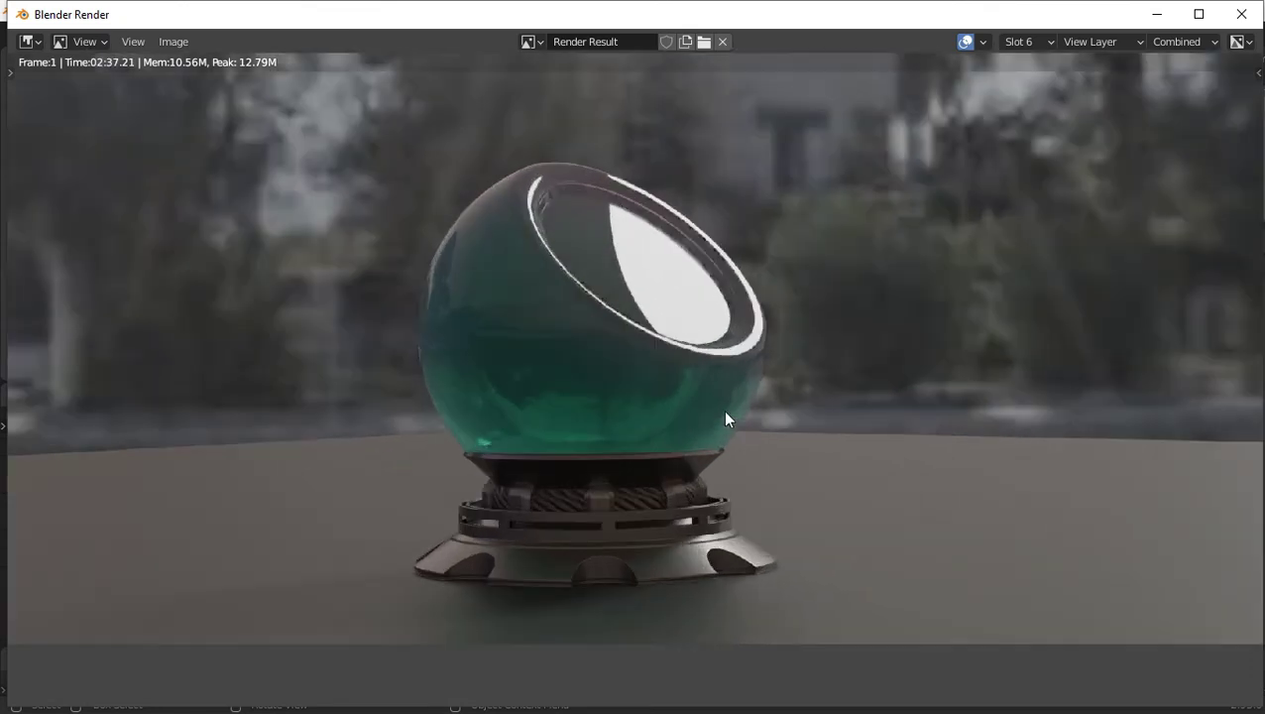
scroll(883, 359, "down", 2)
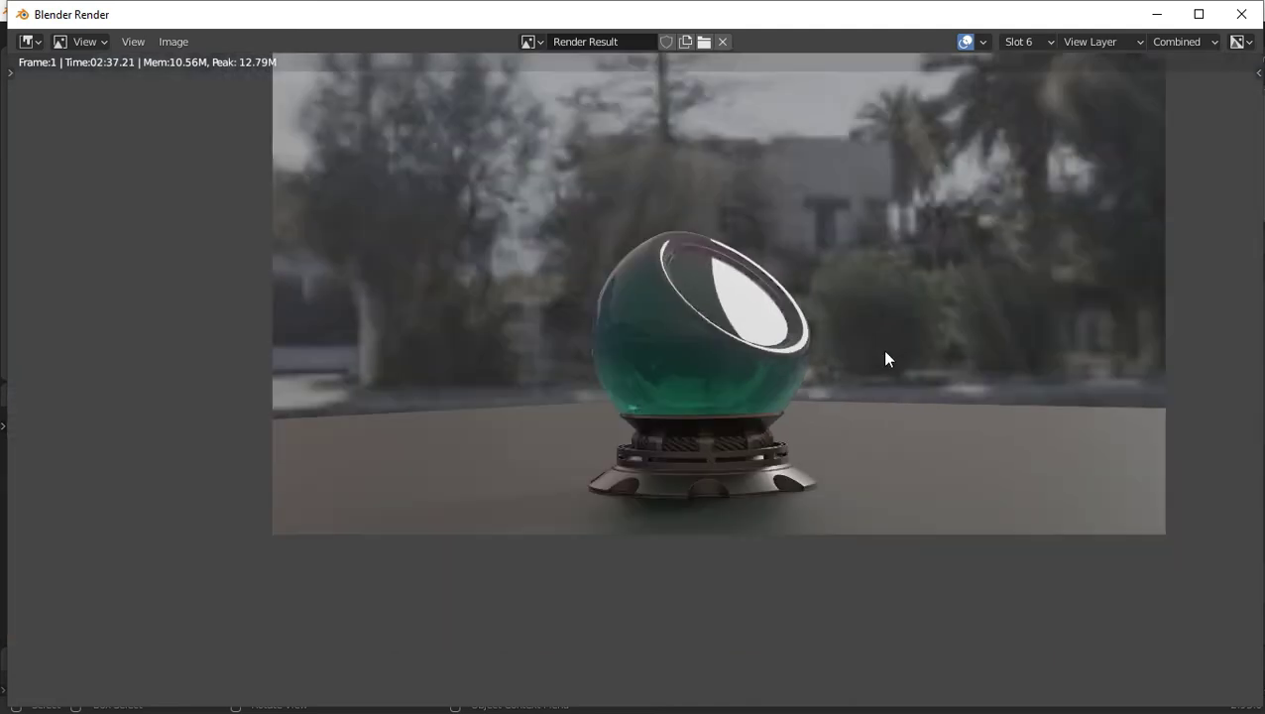
middle_click_drag(883, 358, 808, 501)
scroll(901, 389, "up", 1)
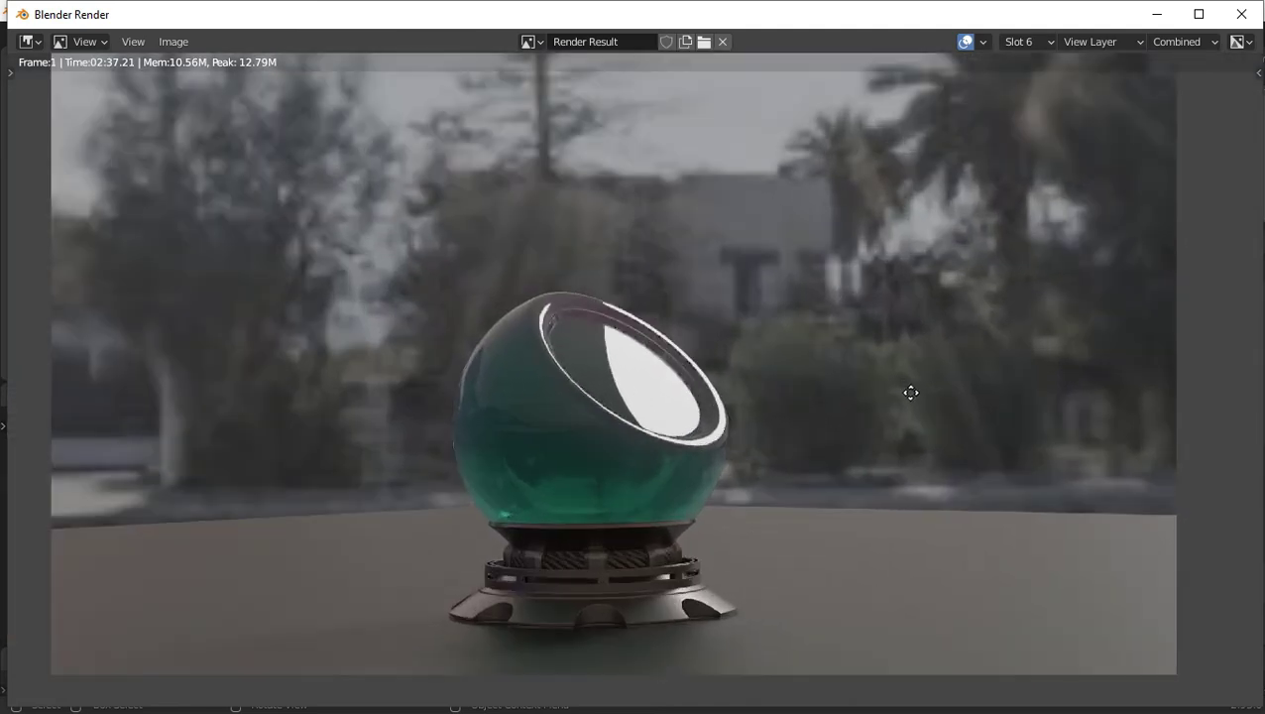
middle_click_drag(910, 393, 932, 396)
left_click(1043, 47)
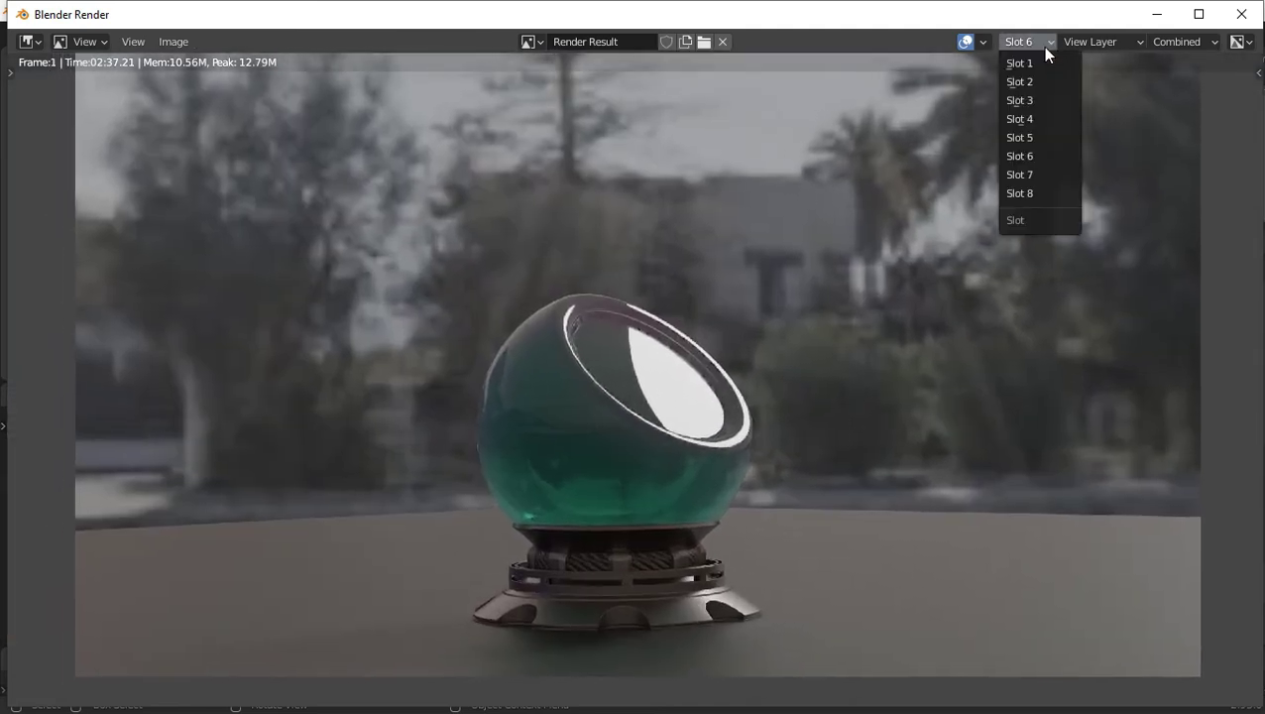
left_click(1036, 103)
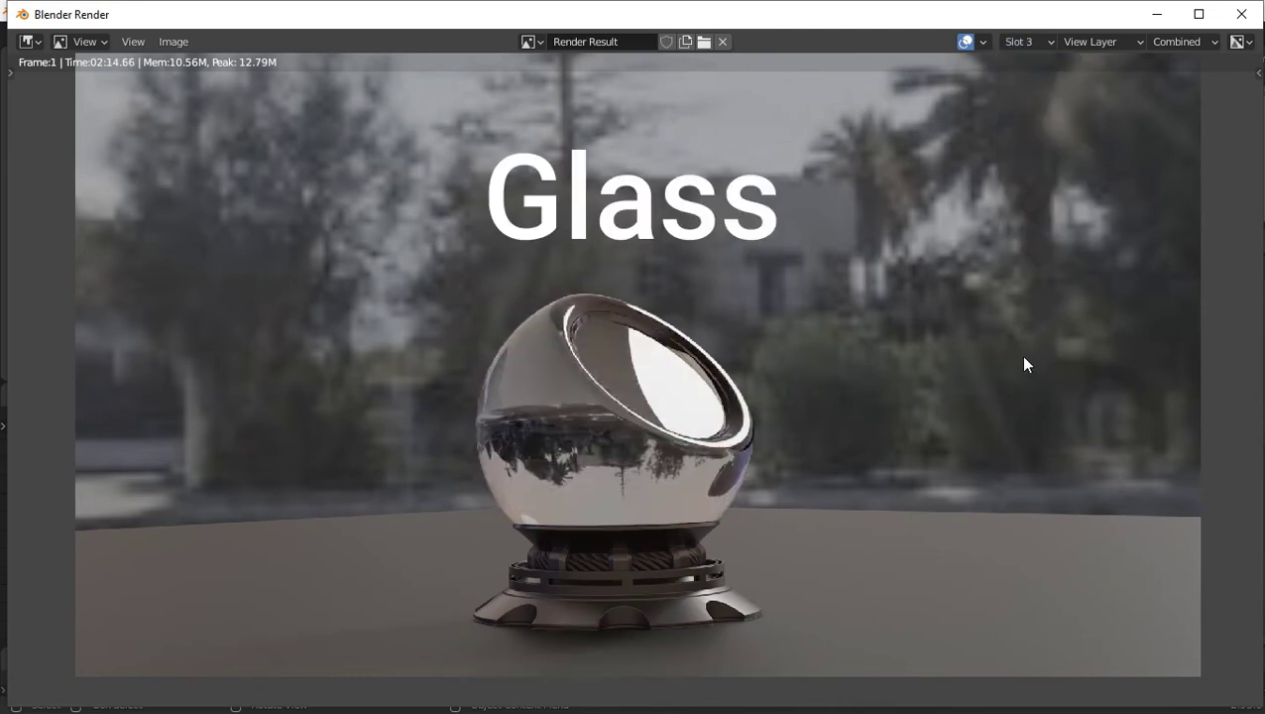
left_click(1027, 46)
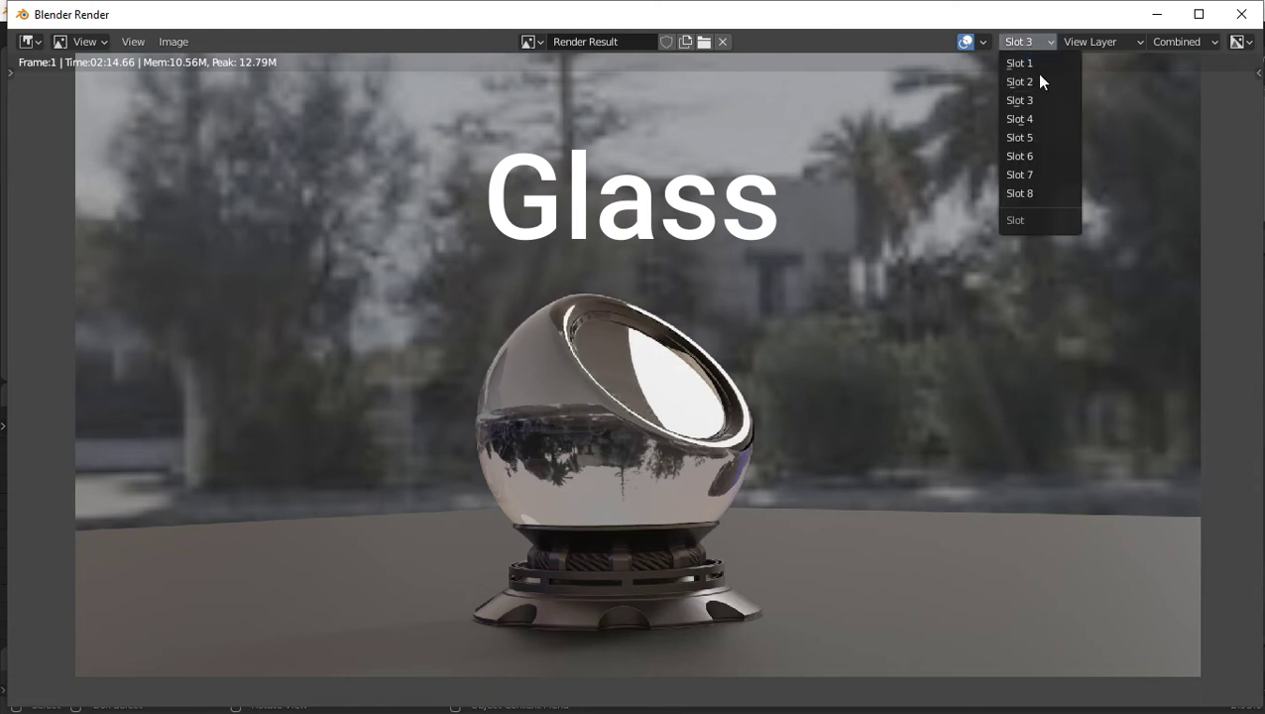
left_click(1051, 120)
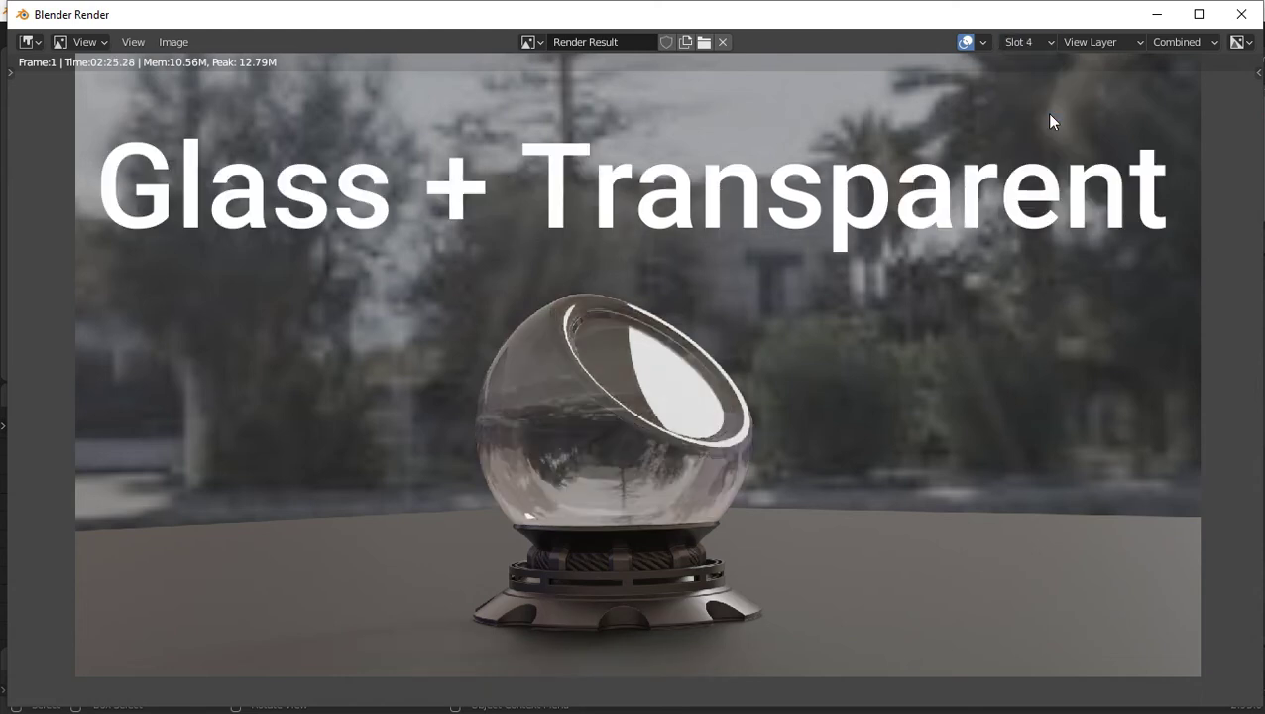
scroll(661, 447, "up", 2)
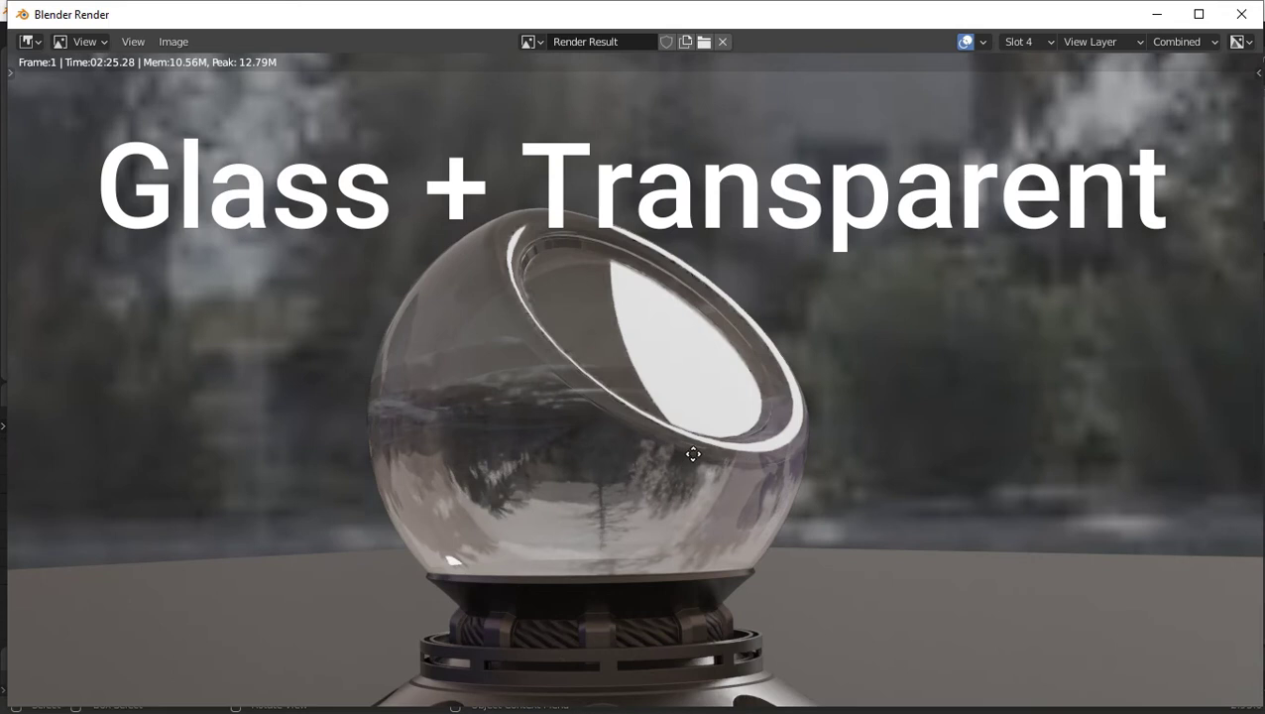
middle_click_drag(674, 451, 704, 426)
scroll(902, 409, "down", 3)
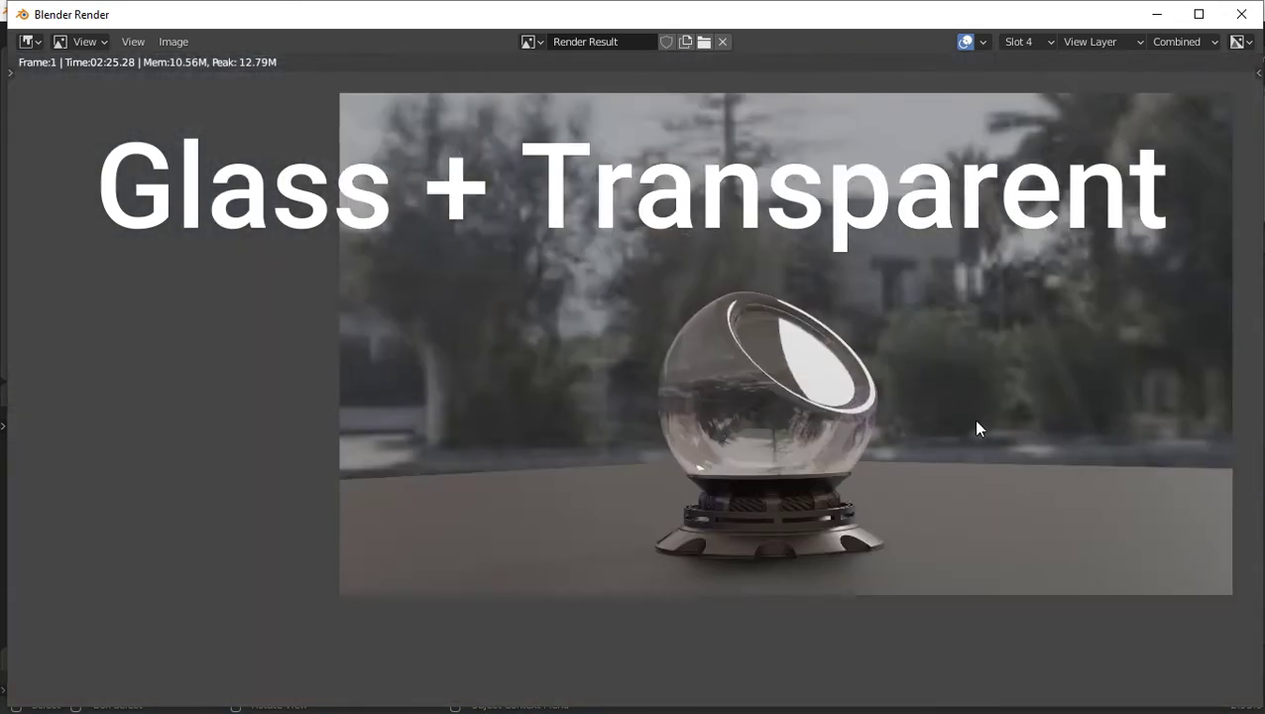
middle_click_drag(977, 428, 859, 444)
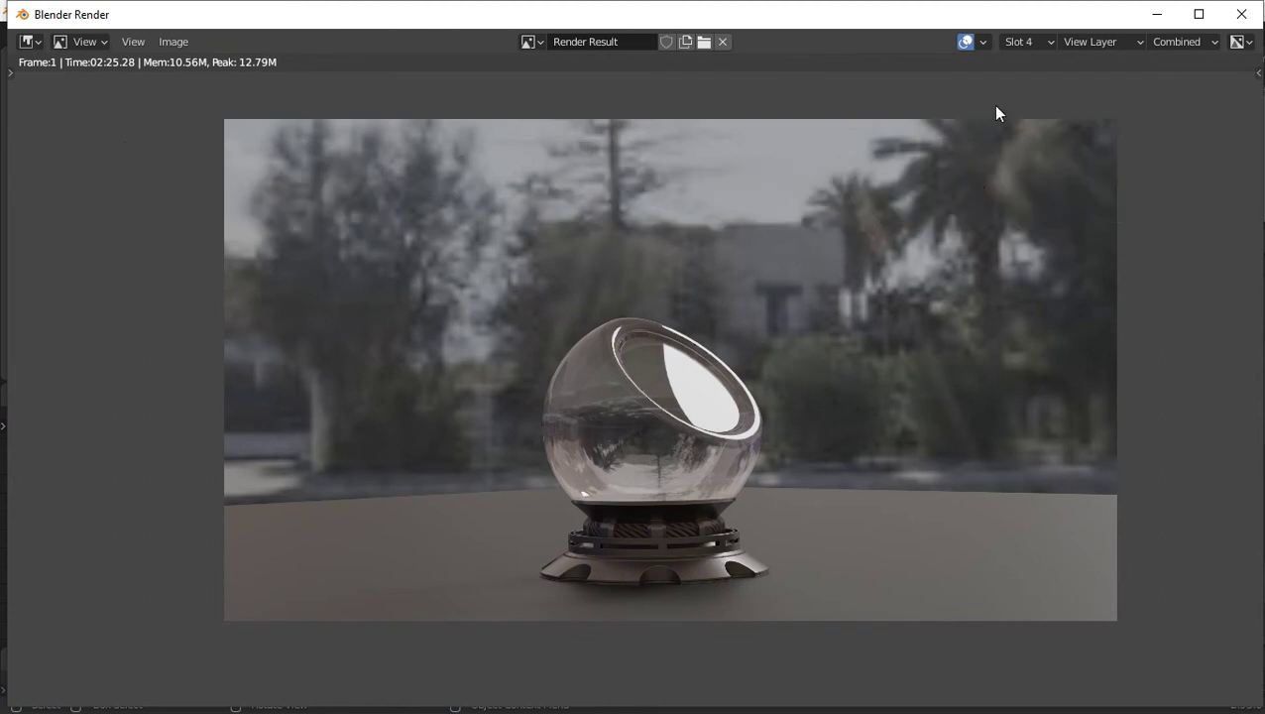
left_click(1034, 41)
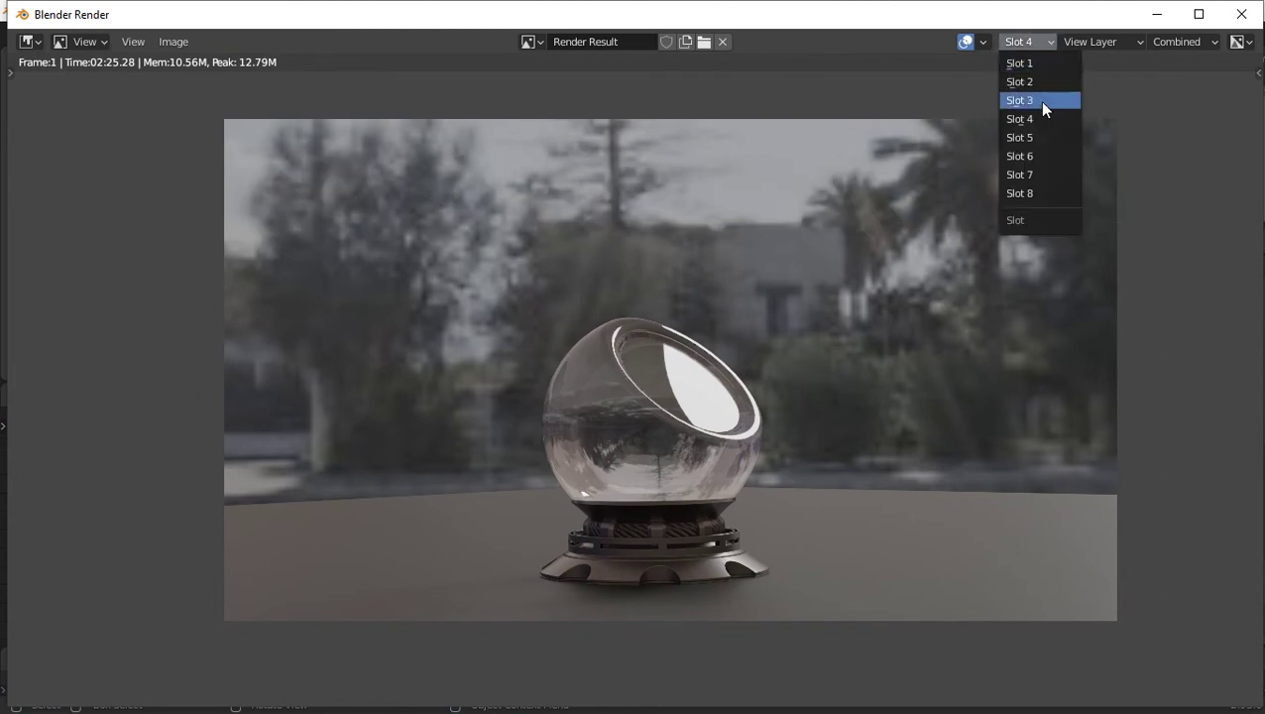
left_click(1038, 139)
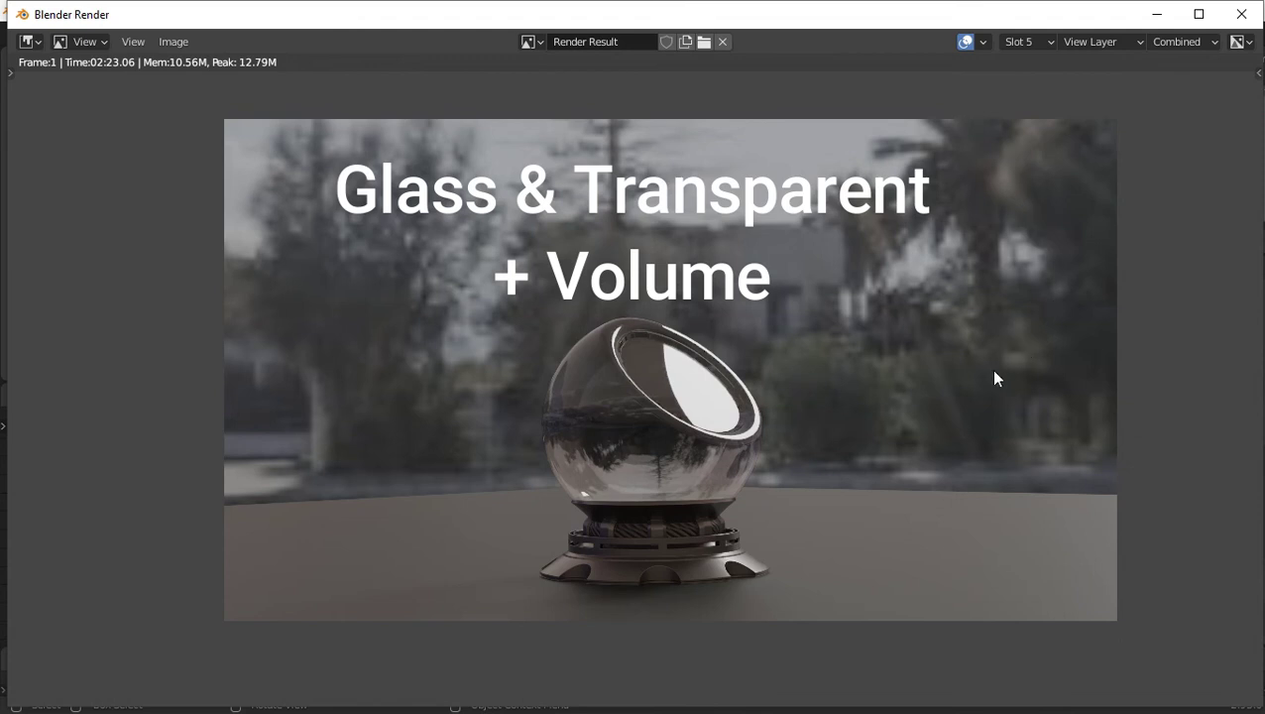
scroll(781, 424, "up", 1)
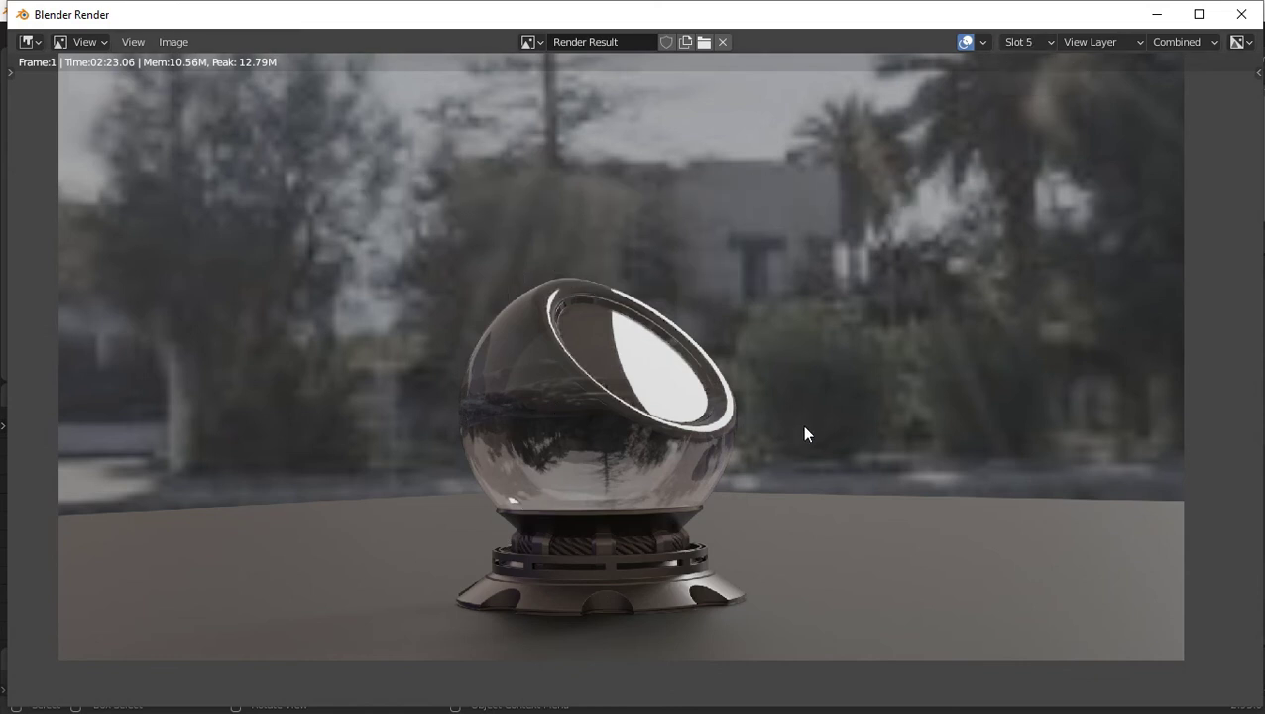
scroll(829, 413, "down", 1)
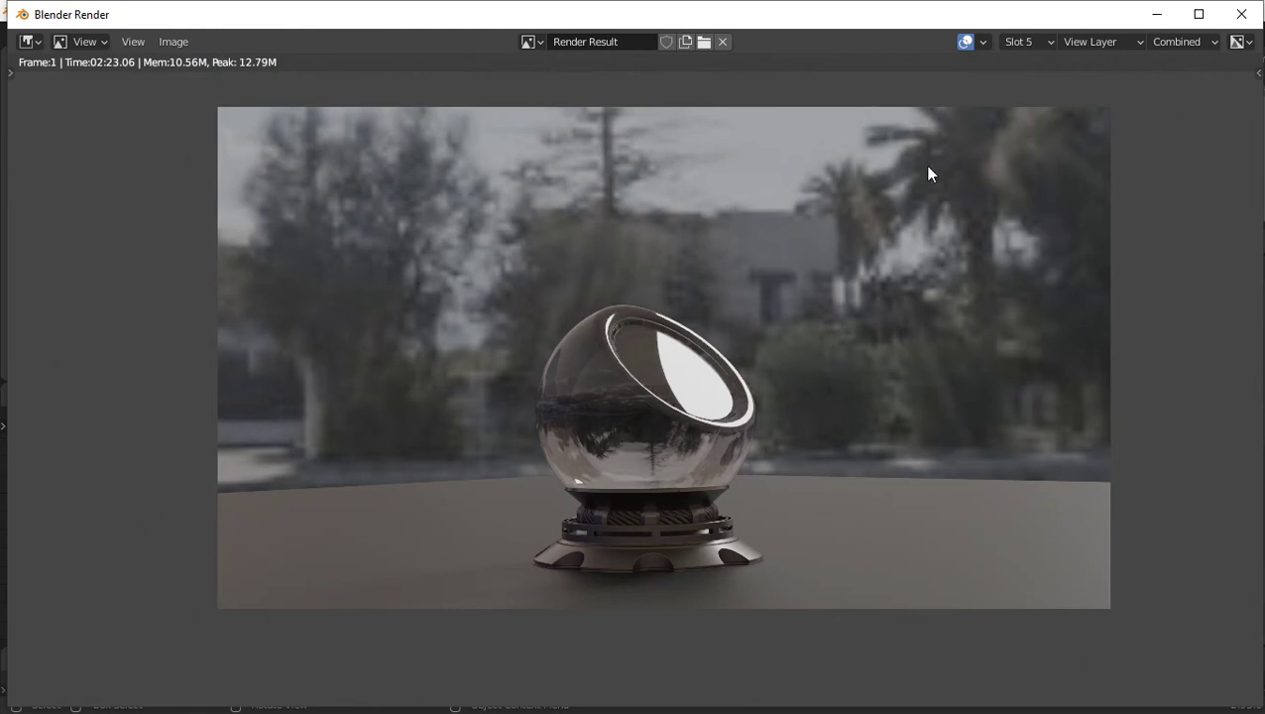
left_click(1037, 39)
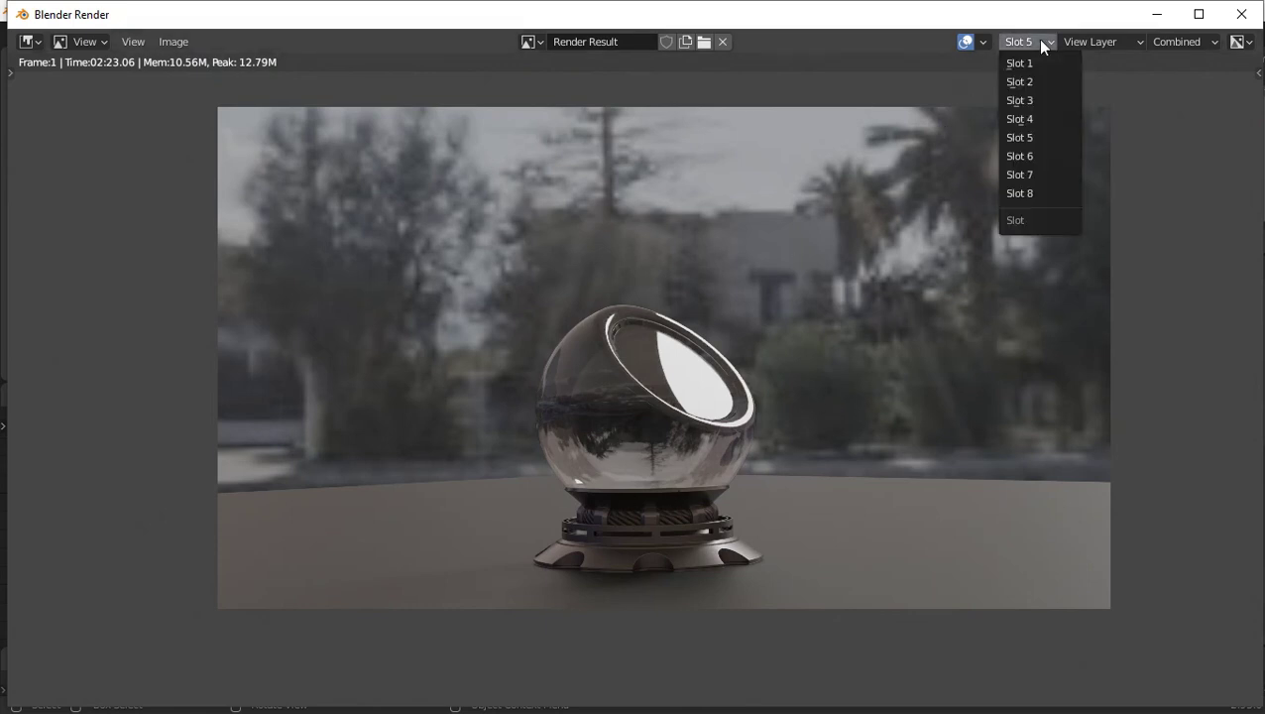
left_click(1050, 119)
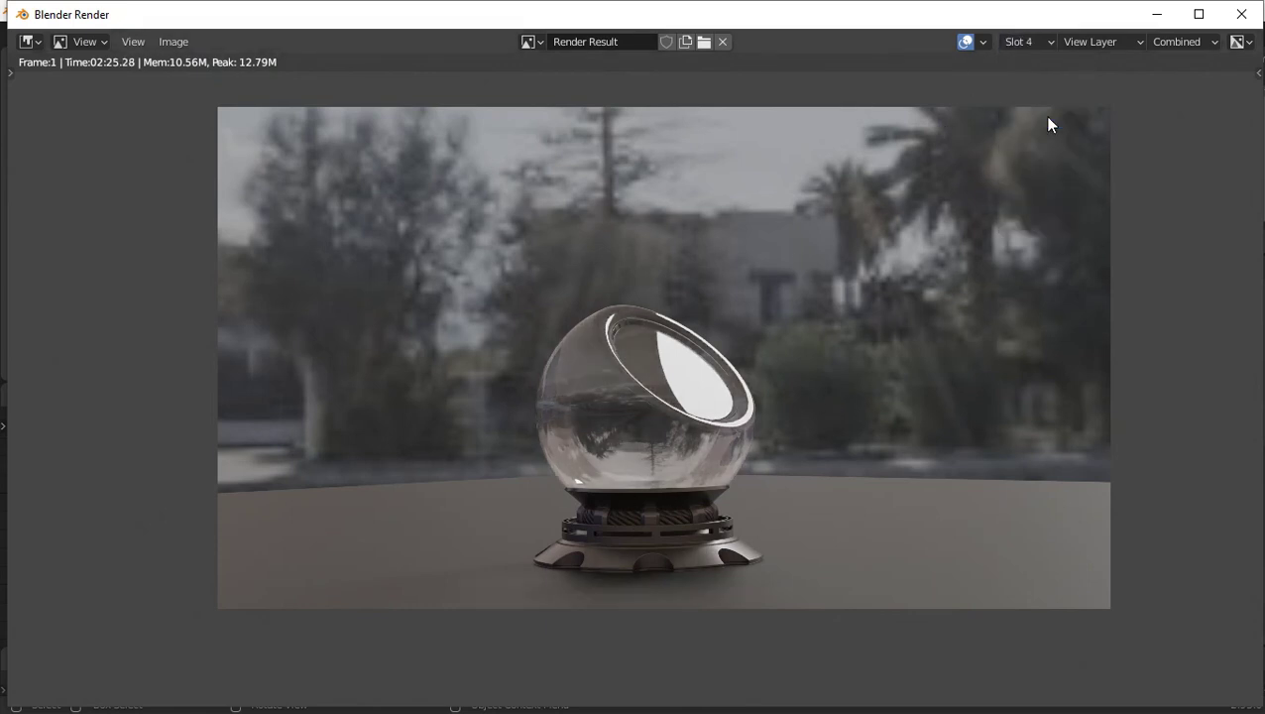
left_click(1027, 42)
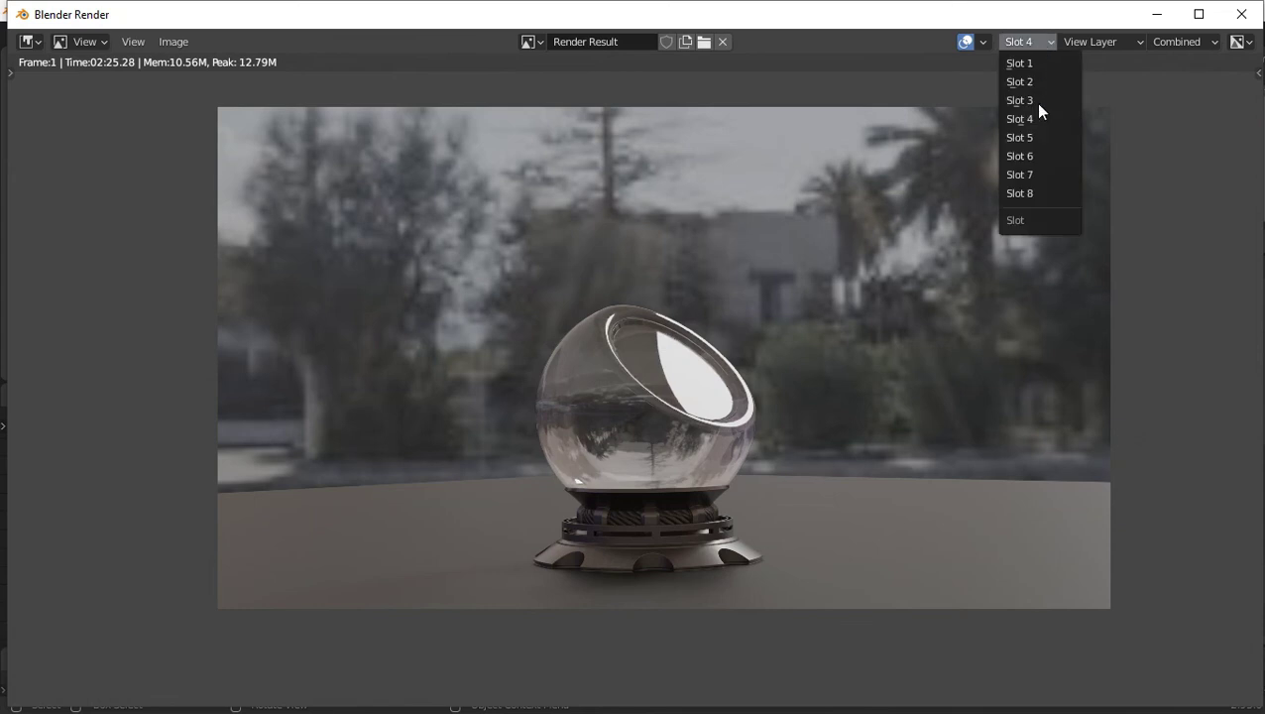
left_click(1035, 158)
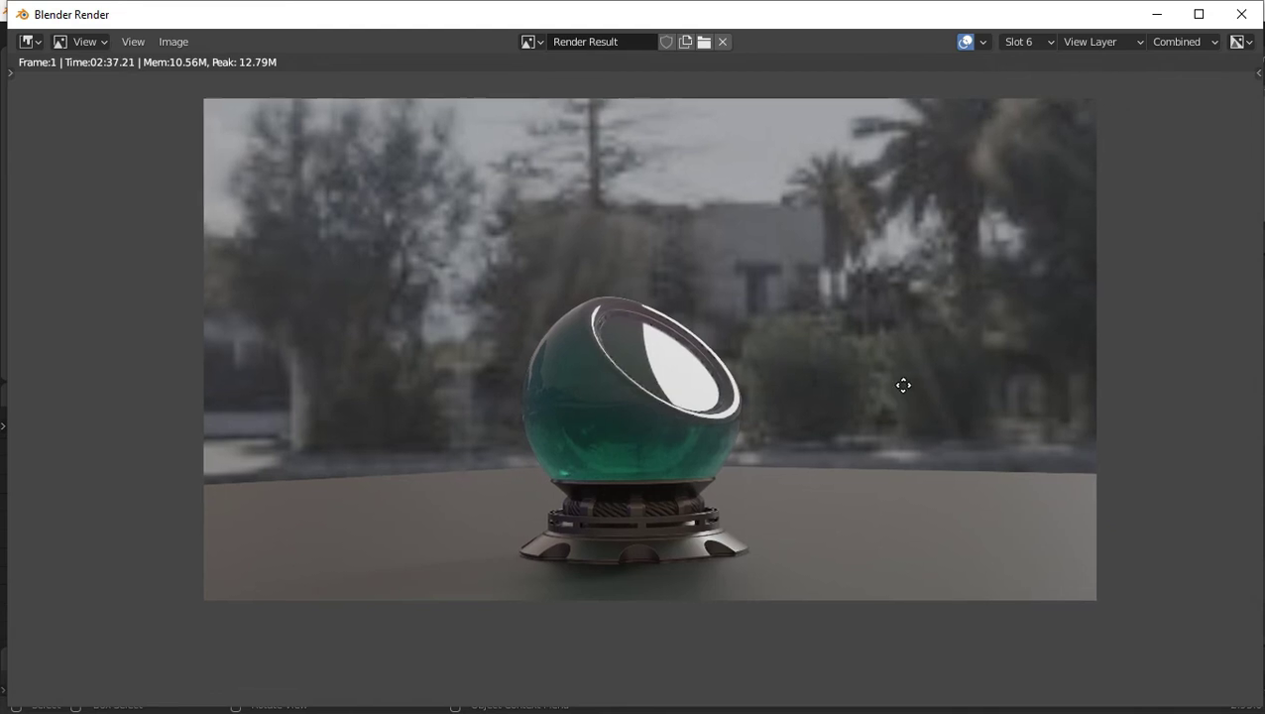
scroll(897, 381, "up", 1)
scroll(734, 302, "up", 1)
middle_click_drag(877, 308, 982, 270)
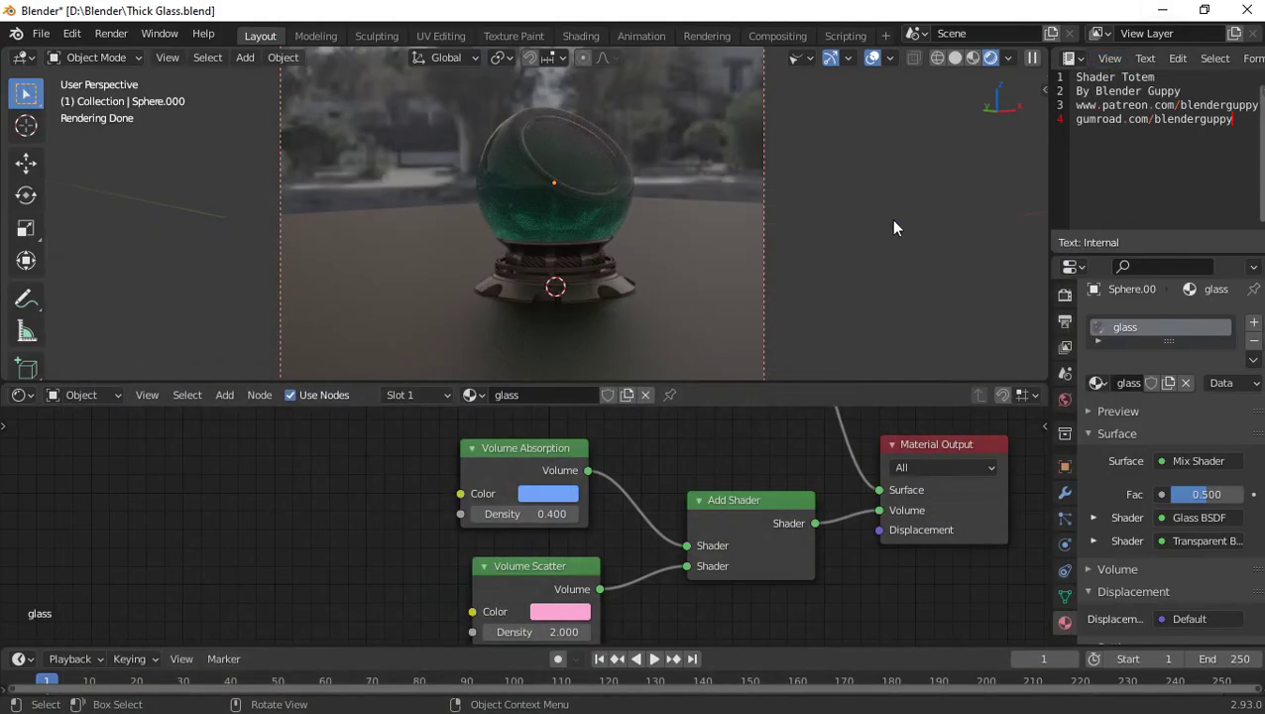
Step: Orbit around the sphere and shift the Volume Scatter colour from pink to lavender
middle_click_drag(682, 275, 612, 301)
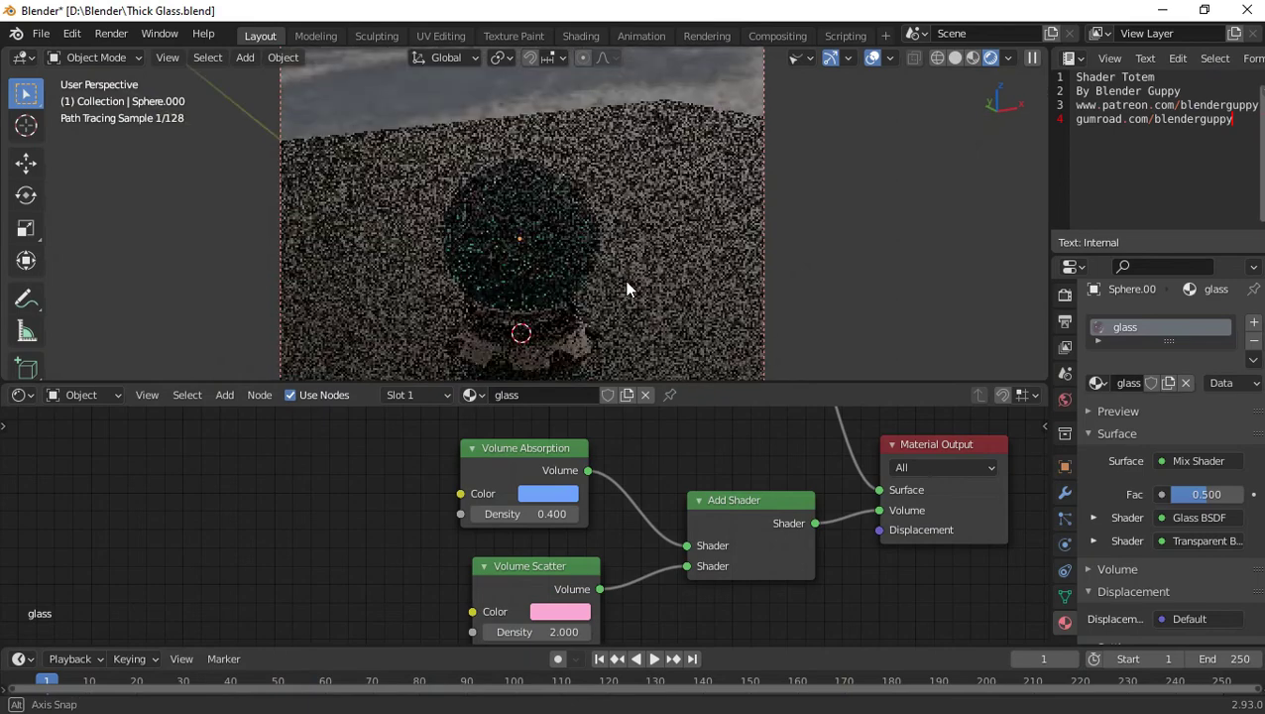
middle_click_drag(615, 298, 633, 208)
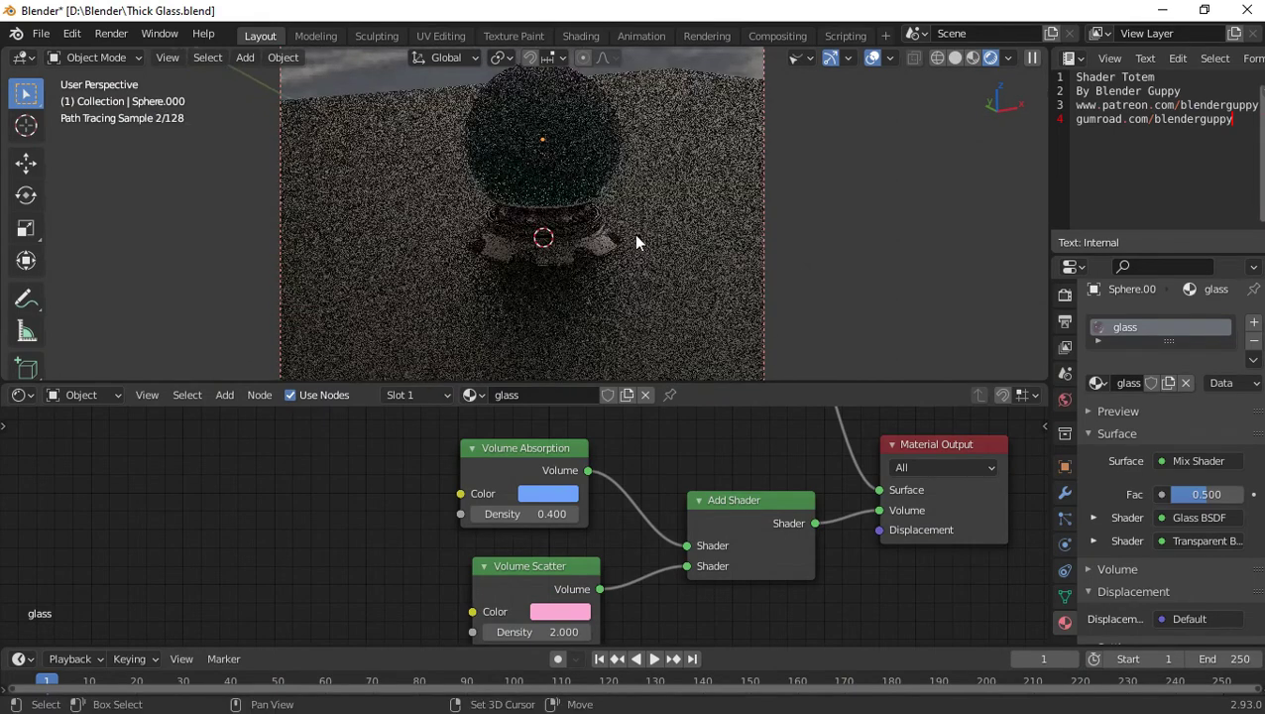
middle_click_drag(650, 273, 552, 295)
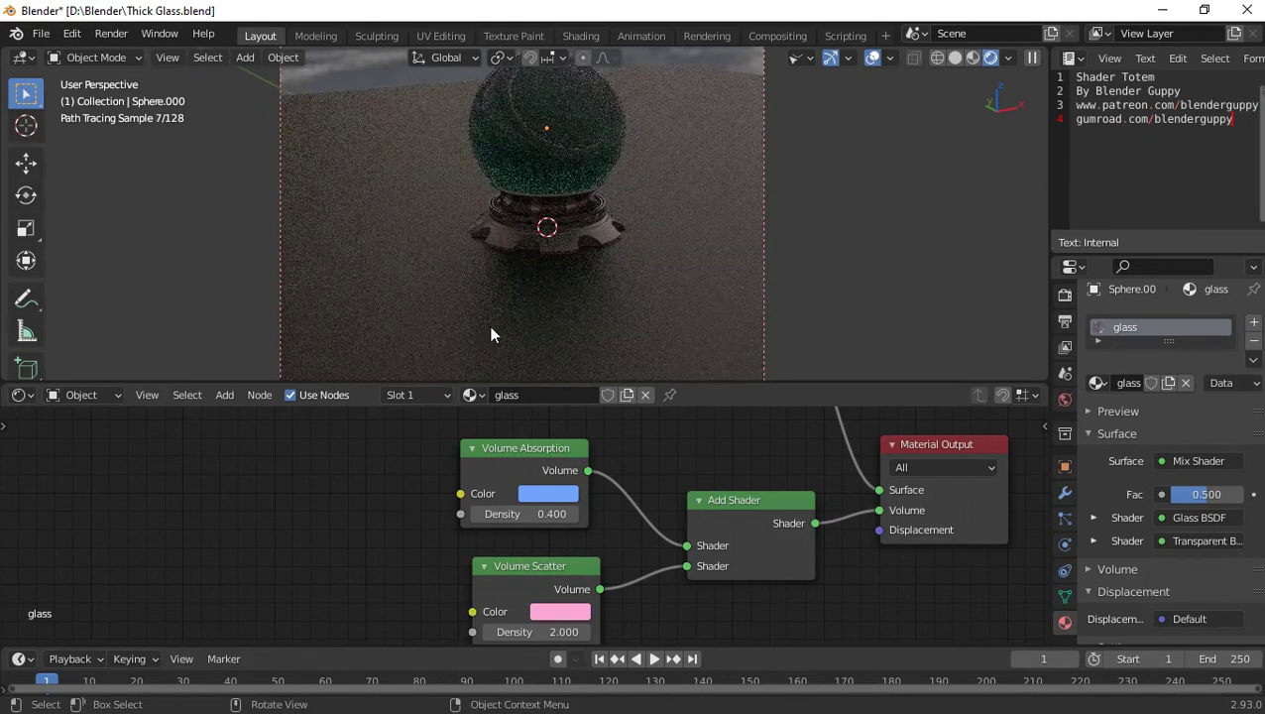
left_click(563, 612)
left_click_drag(619, 436, 637, 411)
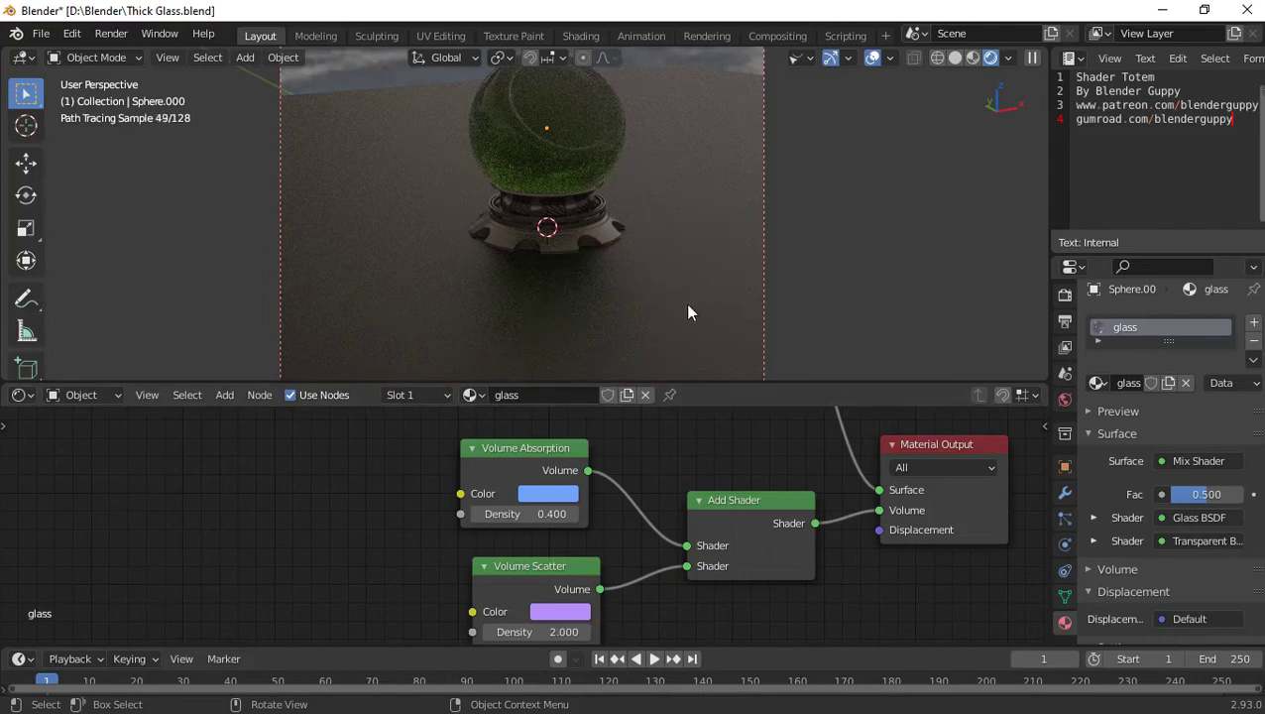
middle_click_drag(691, 312, 691, 288)
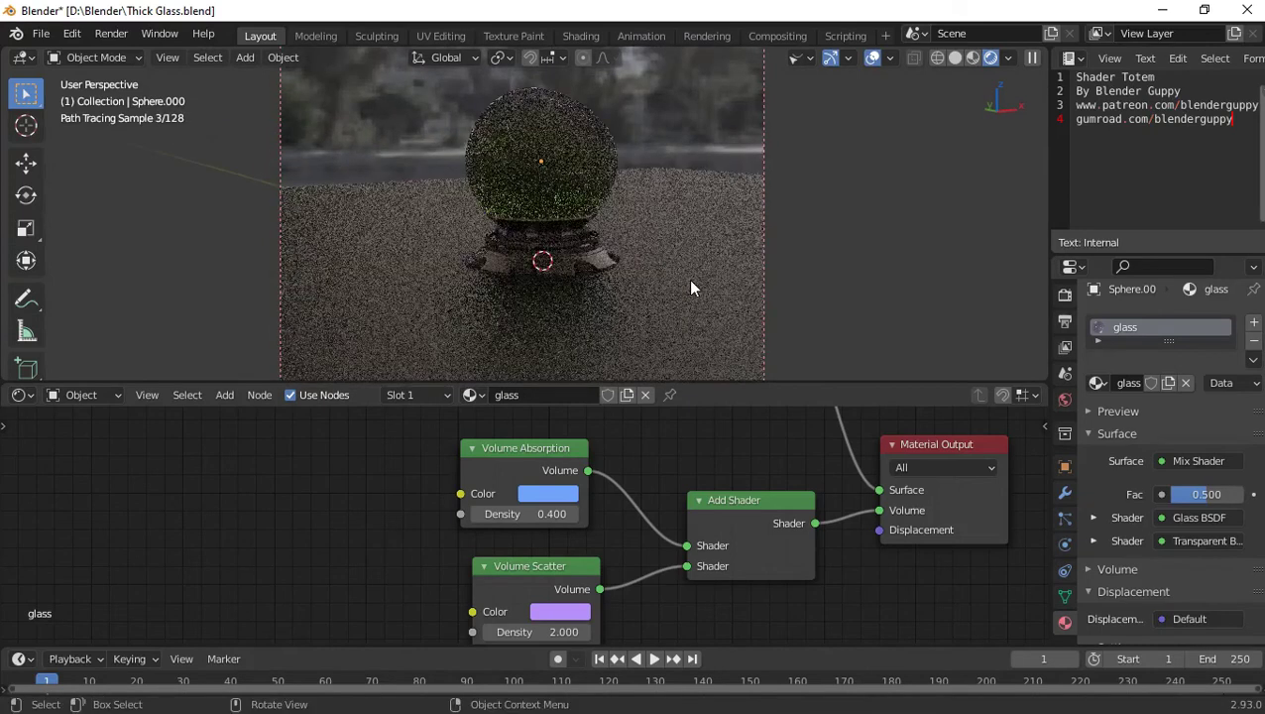